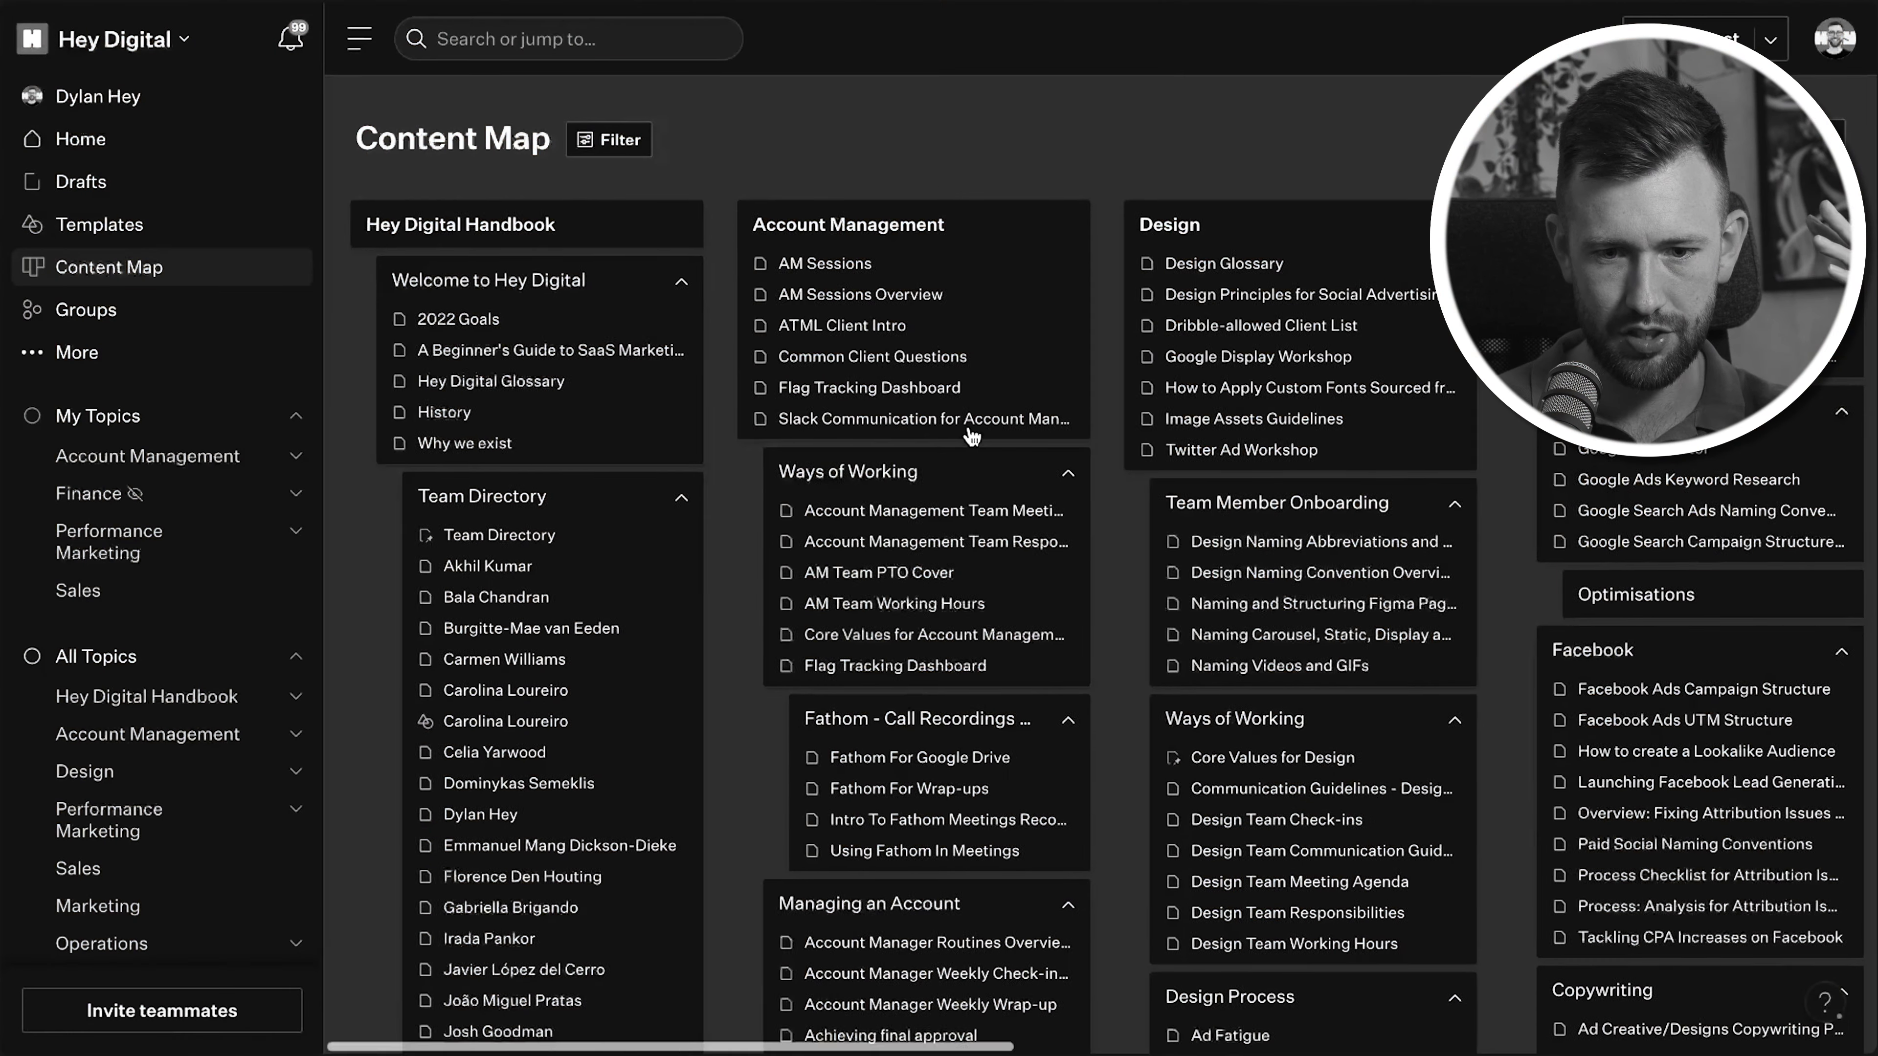
- Preview the Slack Communication and History posts from the Content Map
scroll(972, 436, right, 3)
scroll(859, 436, left, 3)
click(979, 436)
click(732, 287)
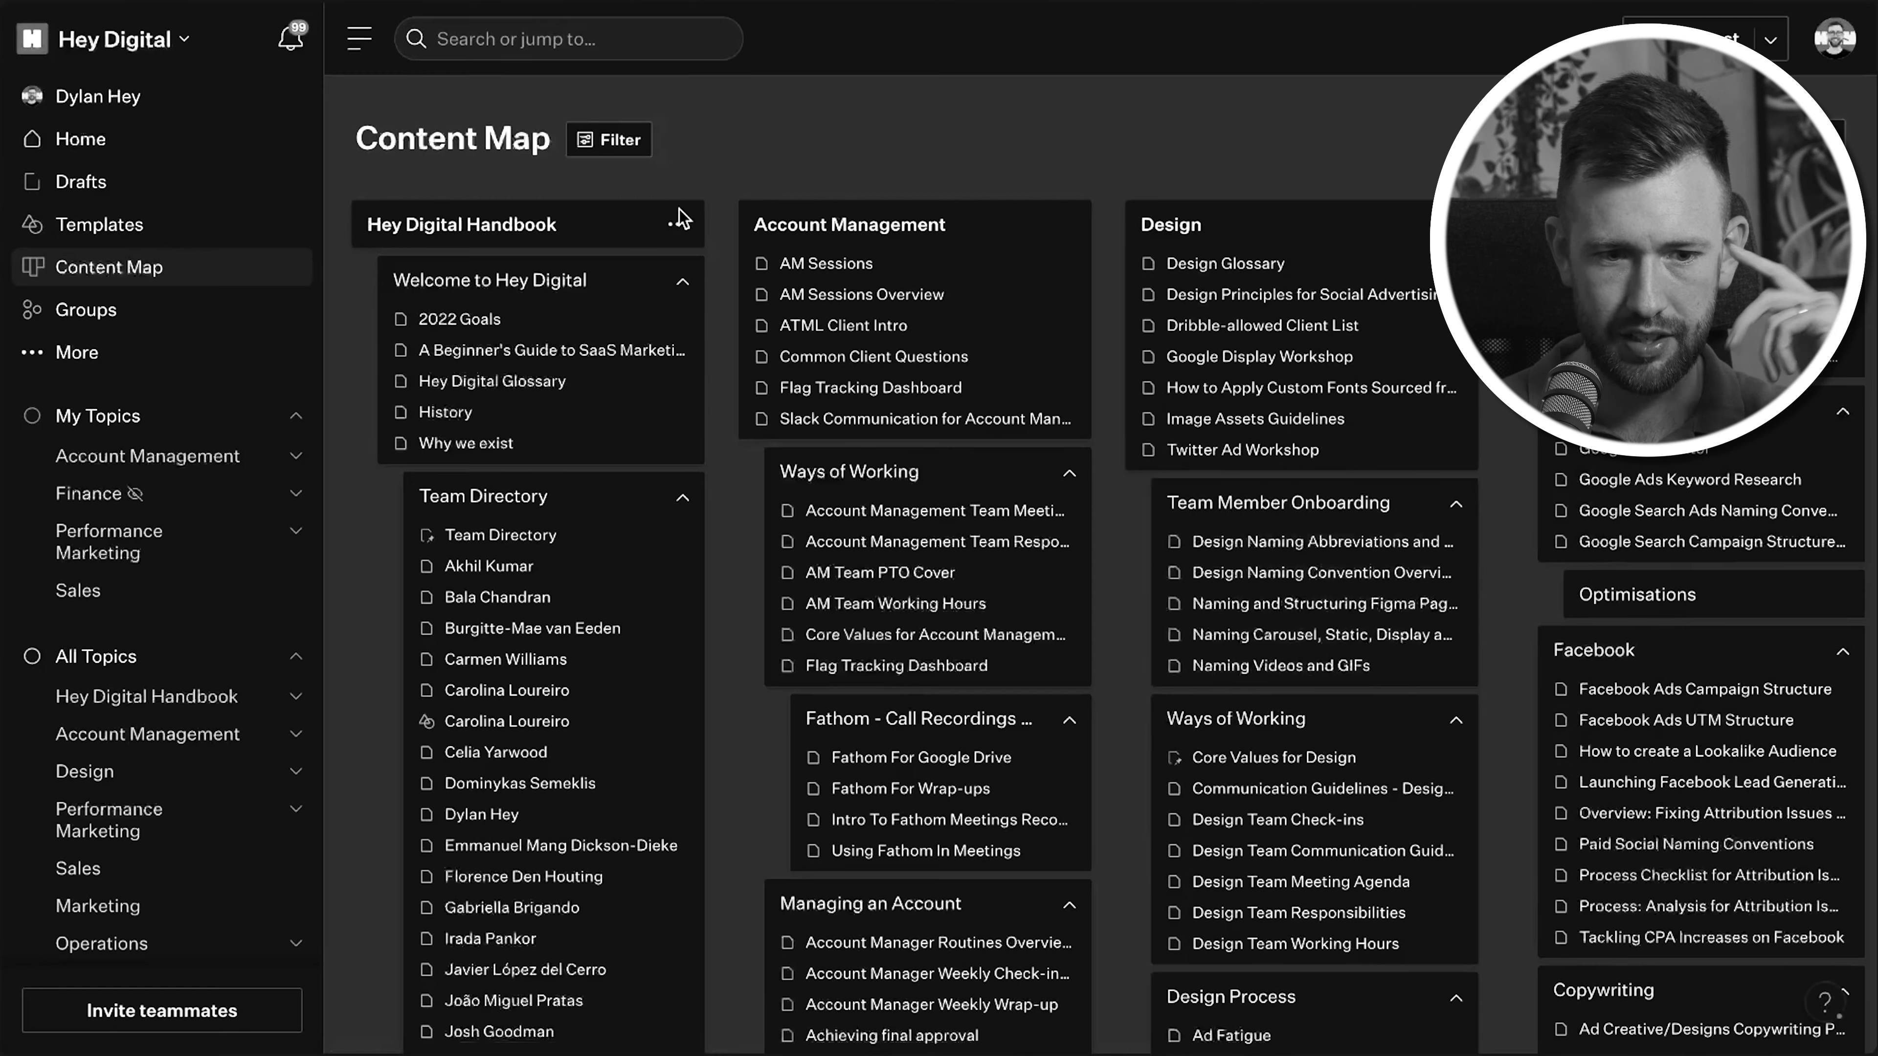
click(452, 414)
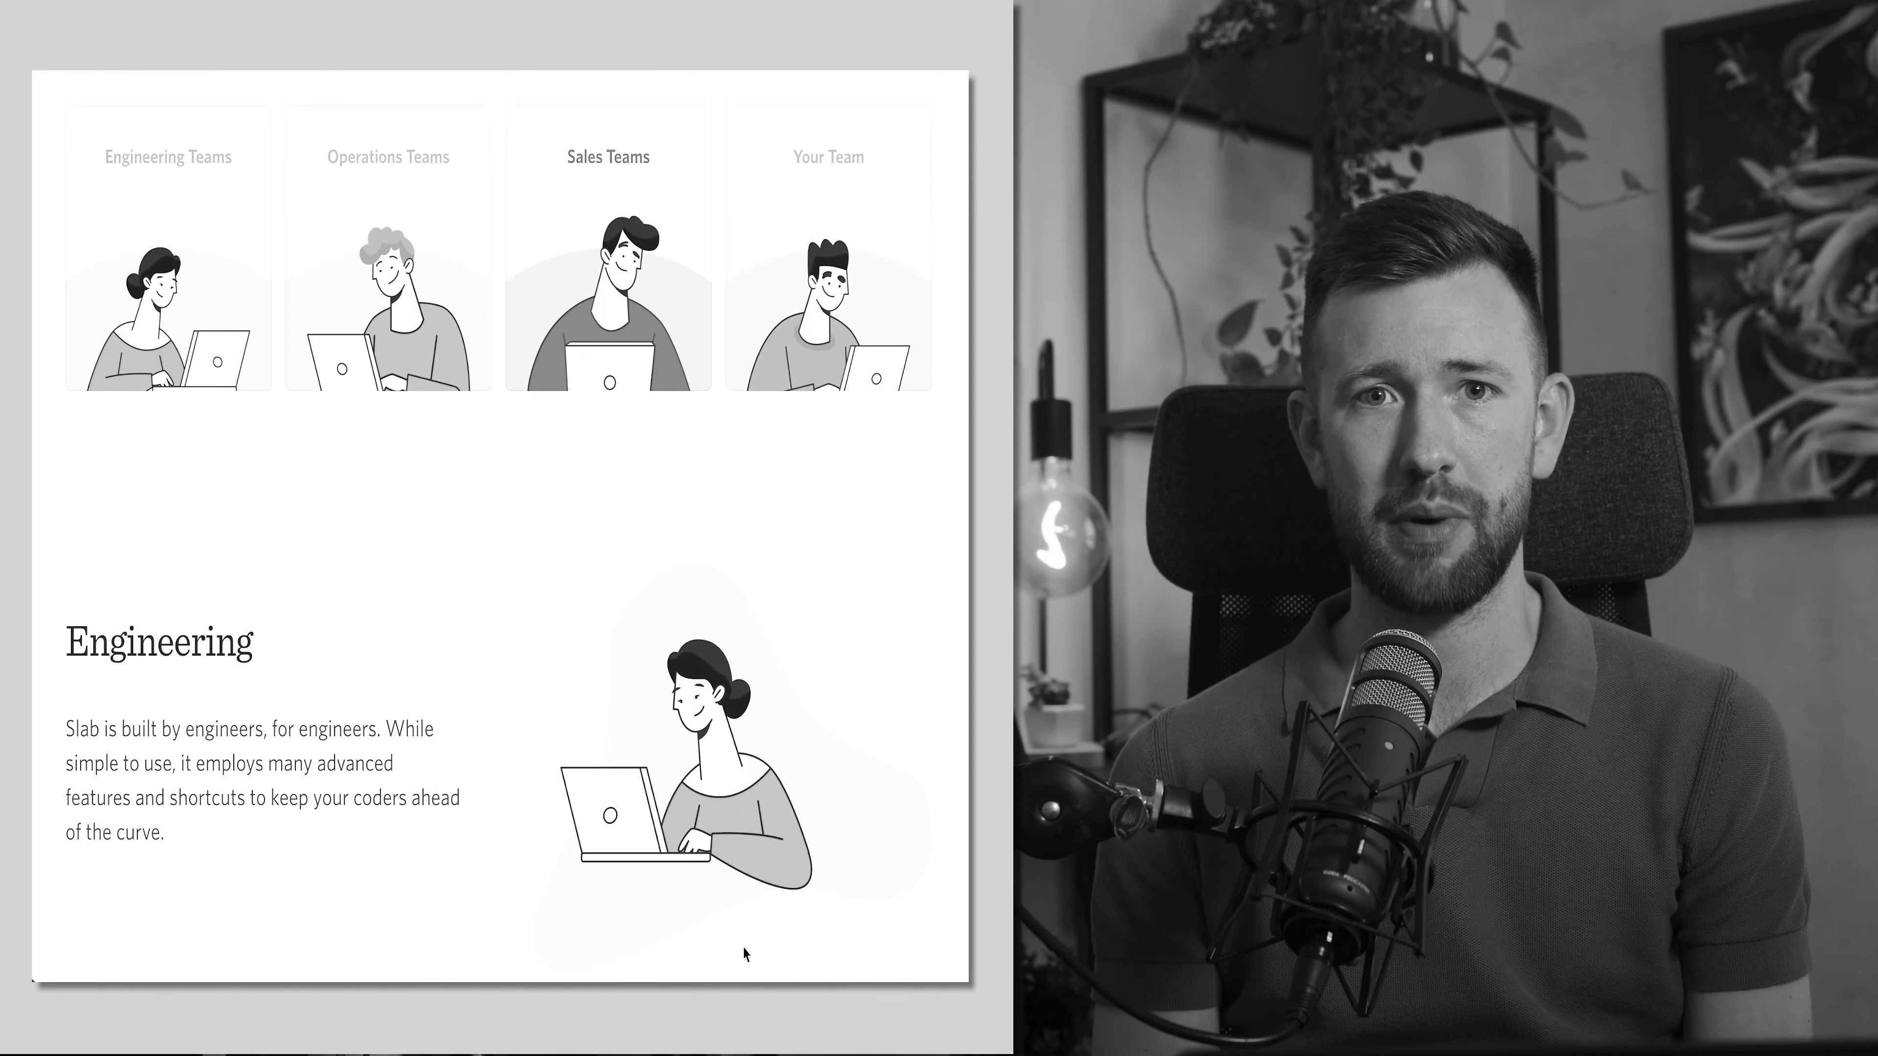
scroll(744, 954, down, 10)
scroll(744, 954, down, 3)
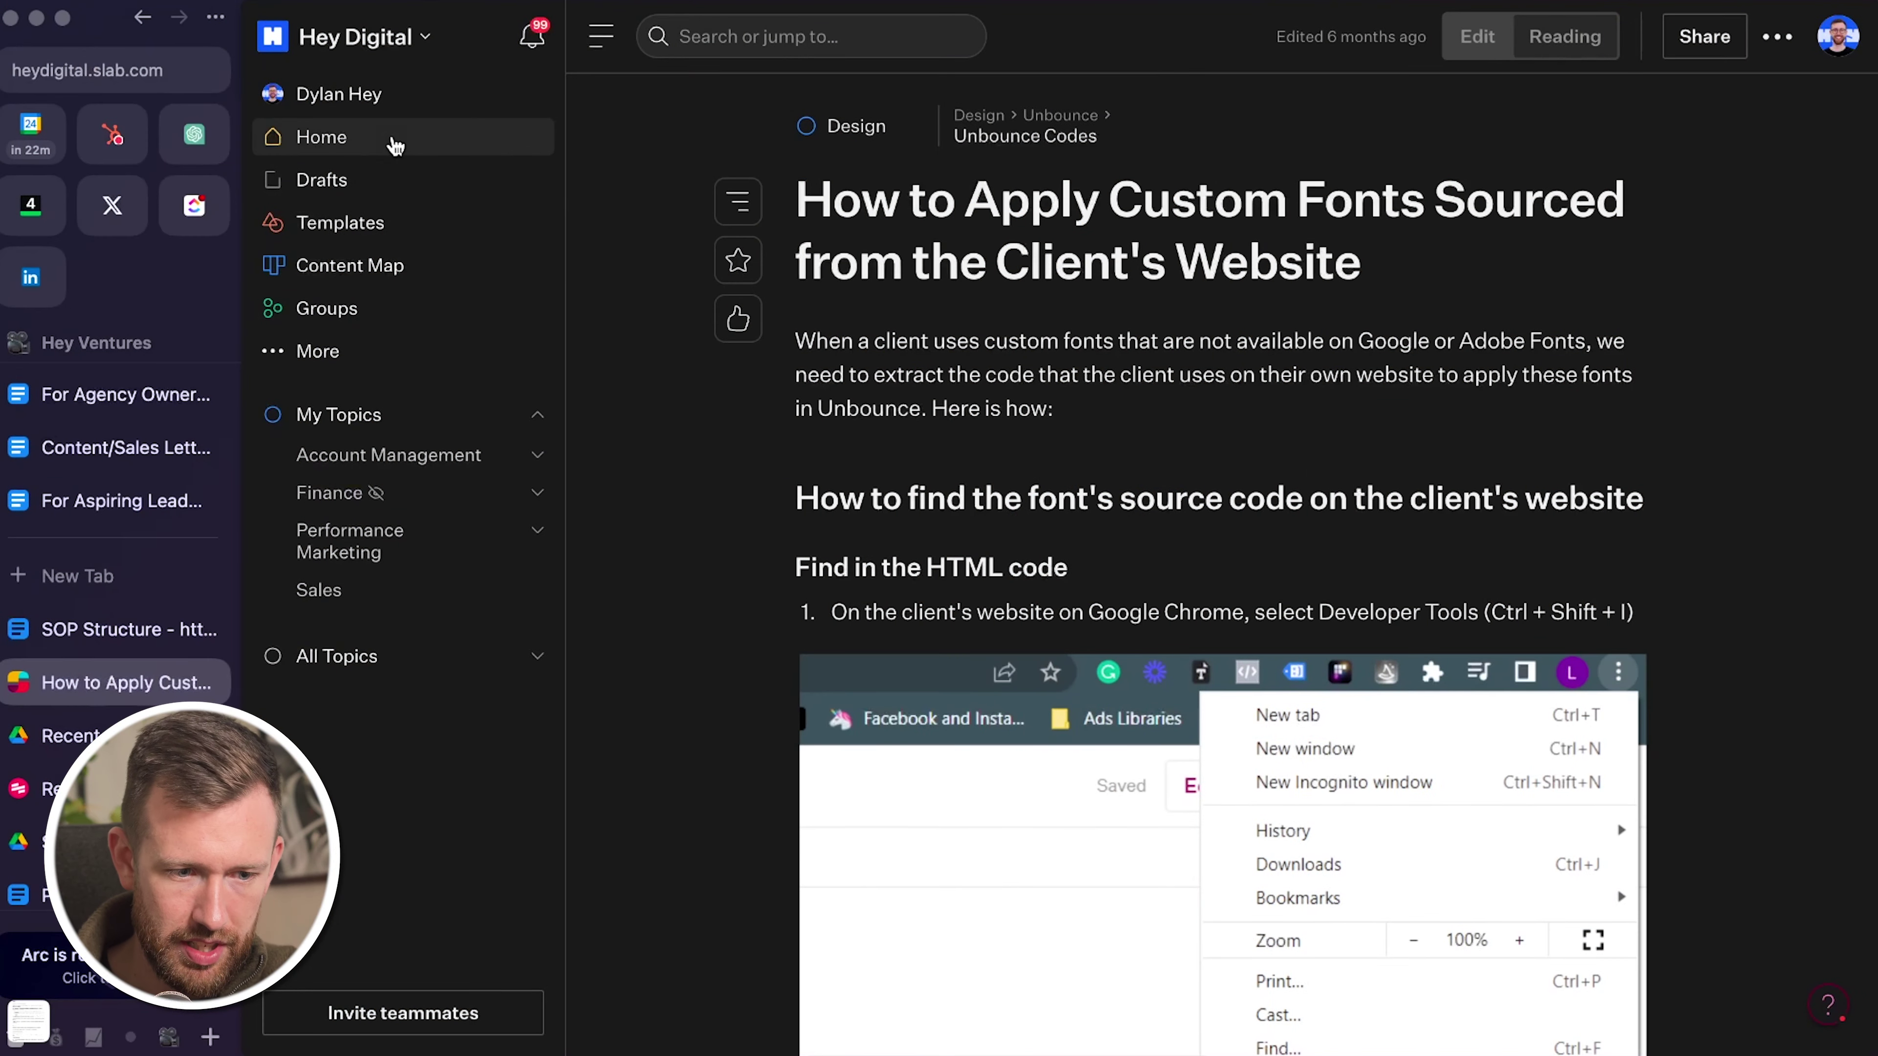
- Go back to the Content Map and browse the Account Management, Design and Performance Marketing topic columns
click(390, 263)
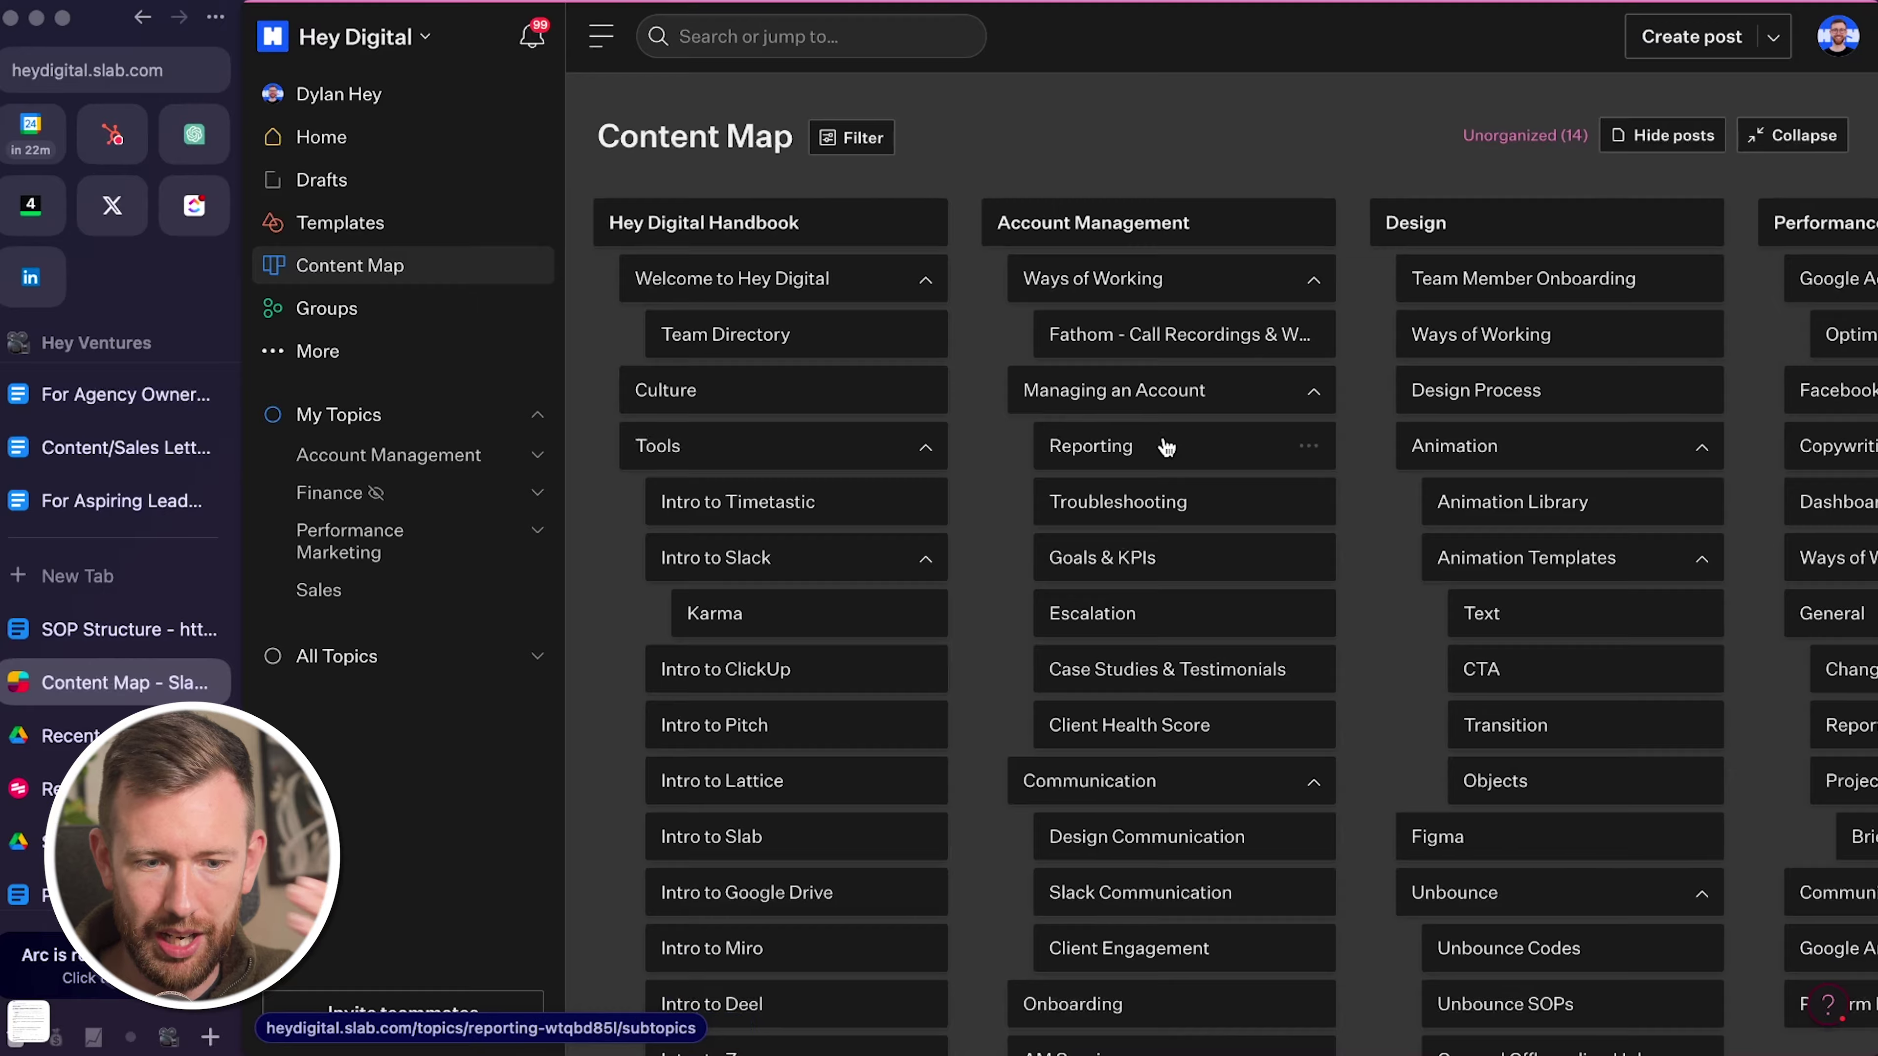
scroll(1166, 448, right, 5)
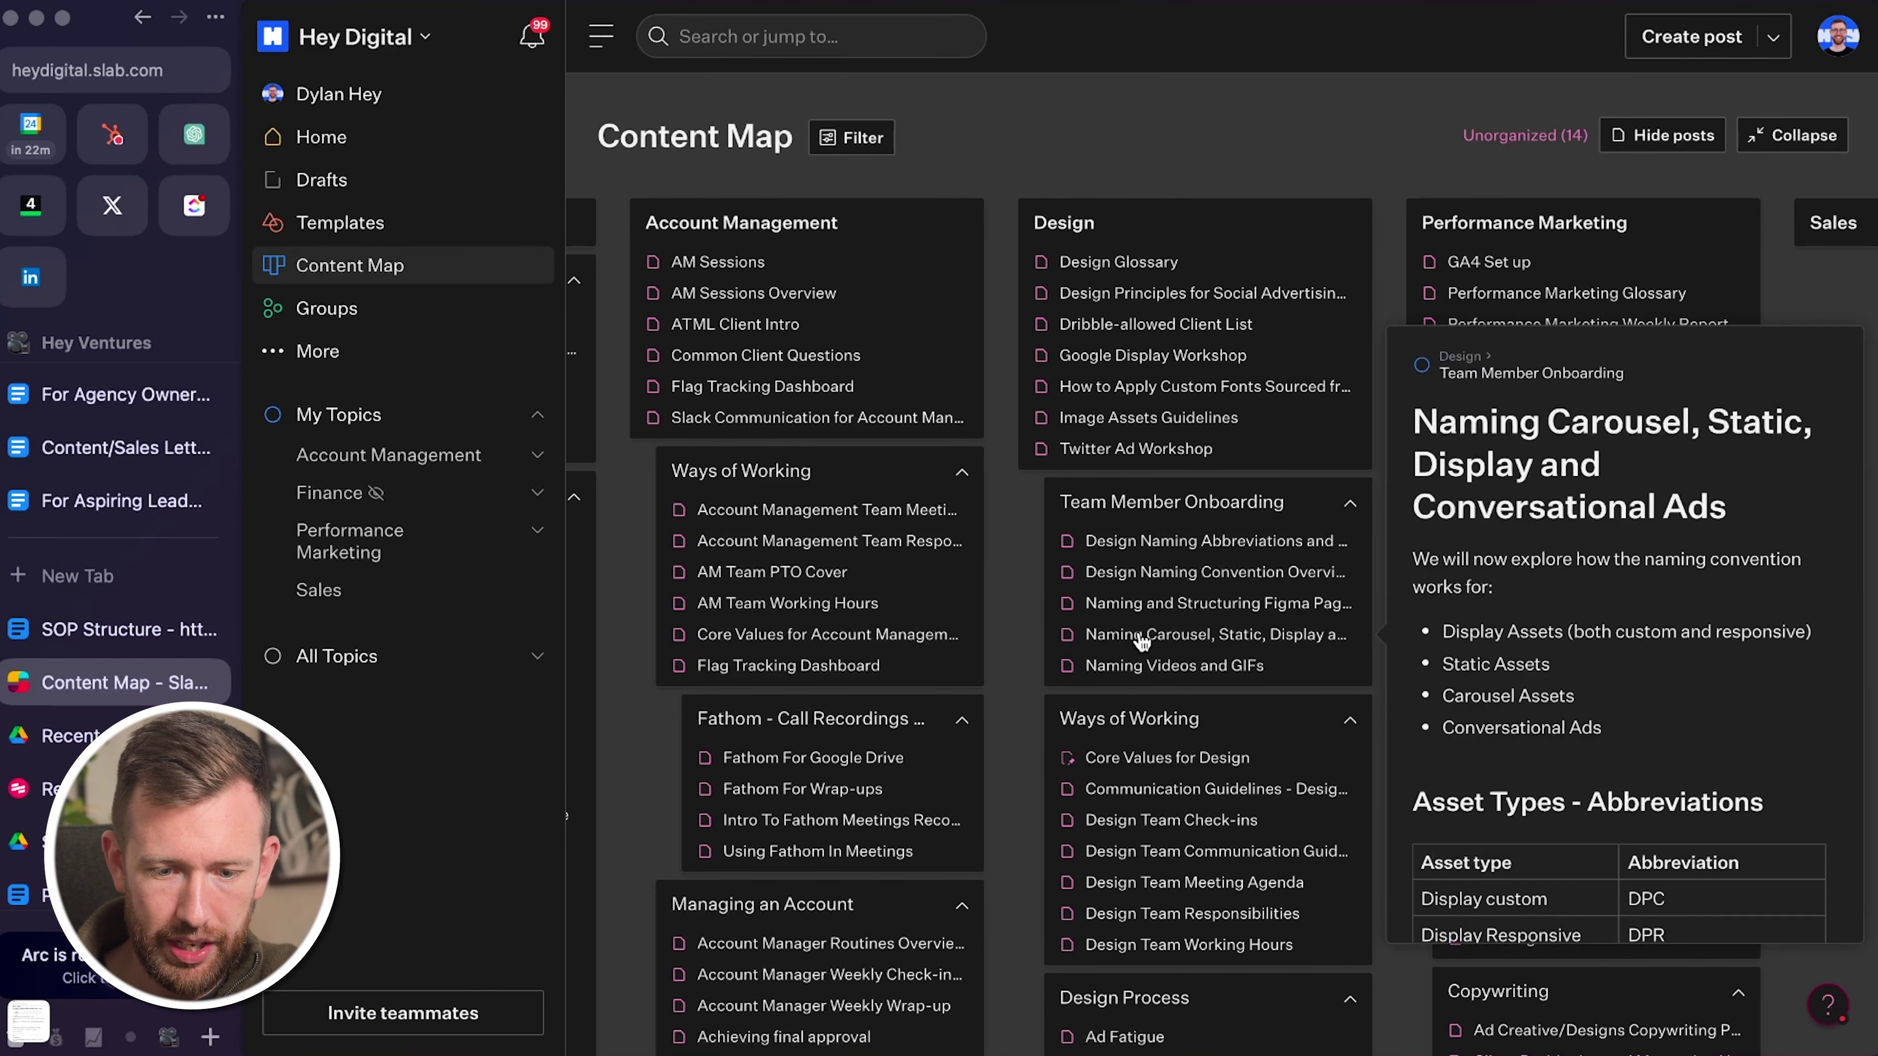
scroll(1202, 688, down, 2)
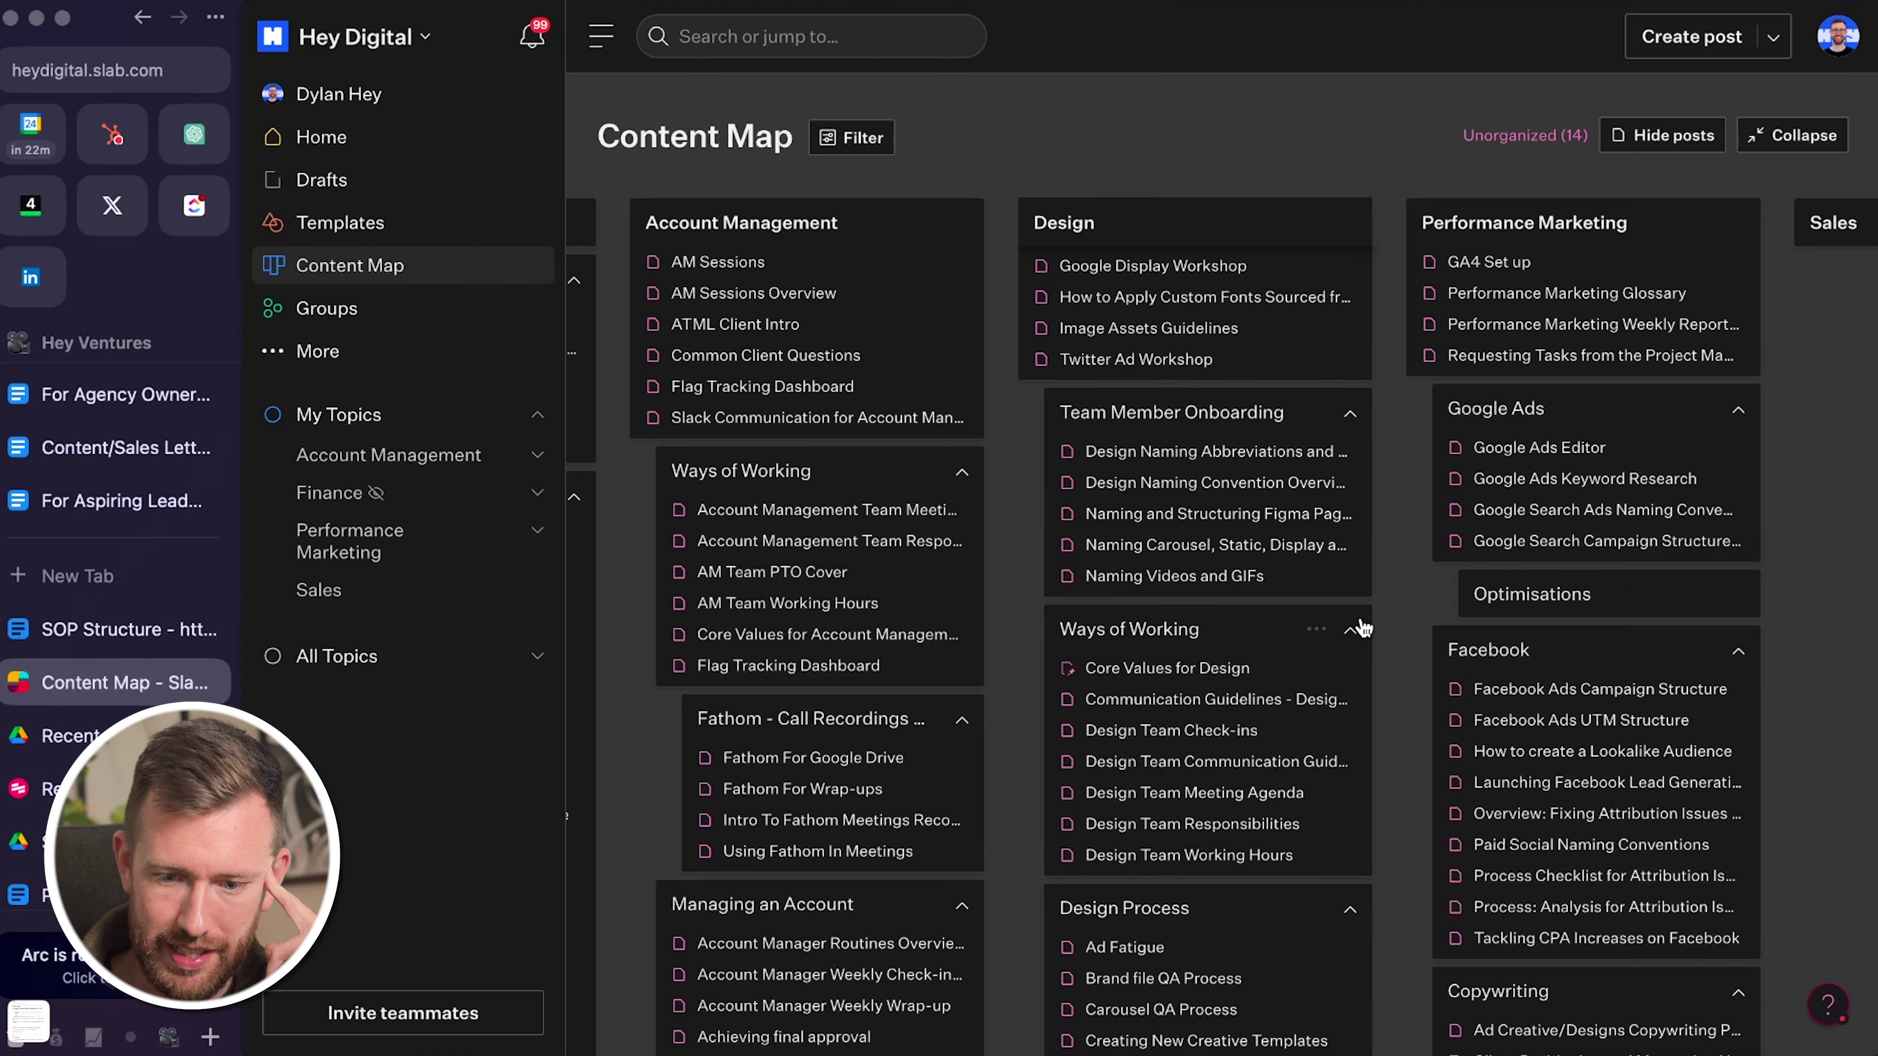
scroll(1098, 540, right, 6)
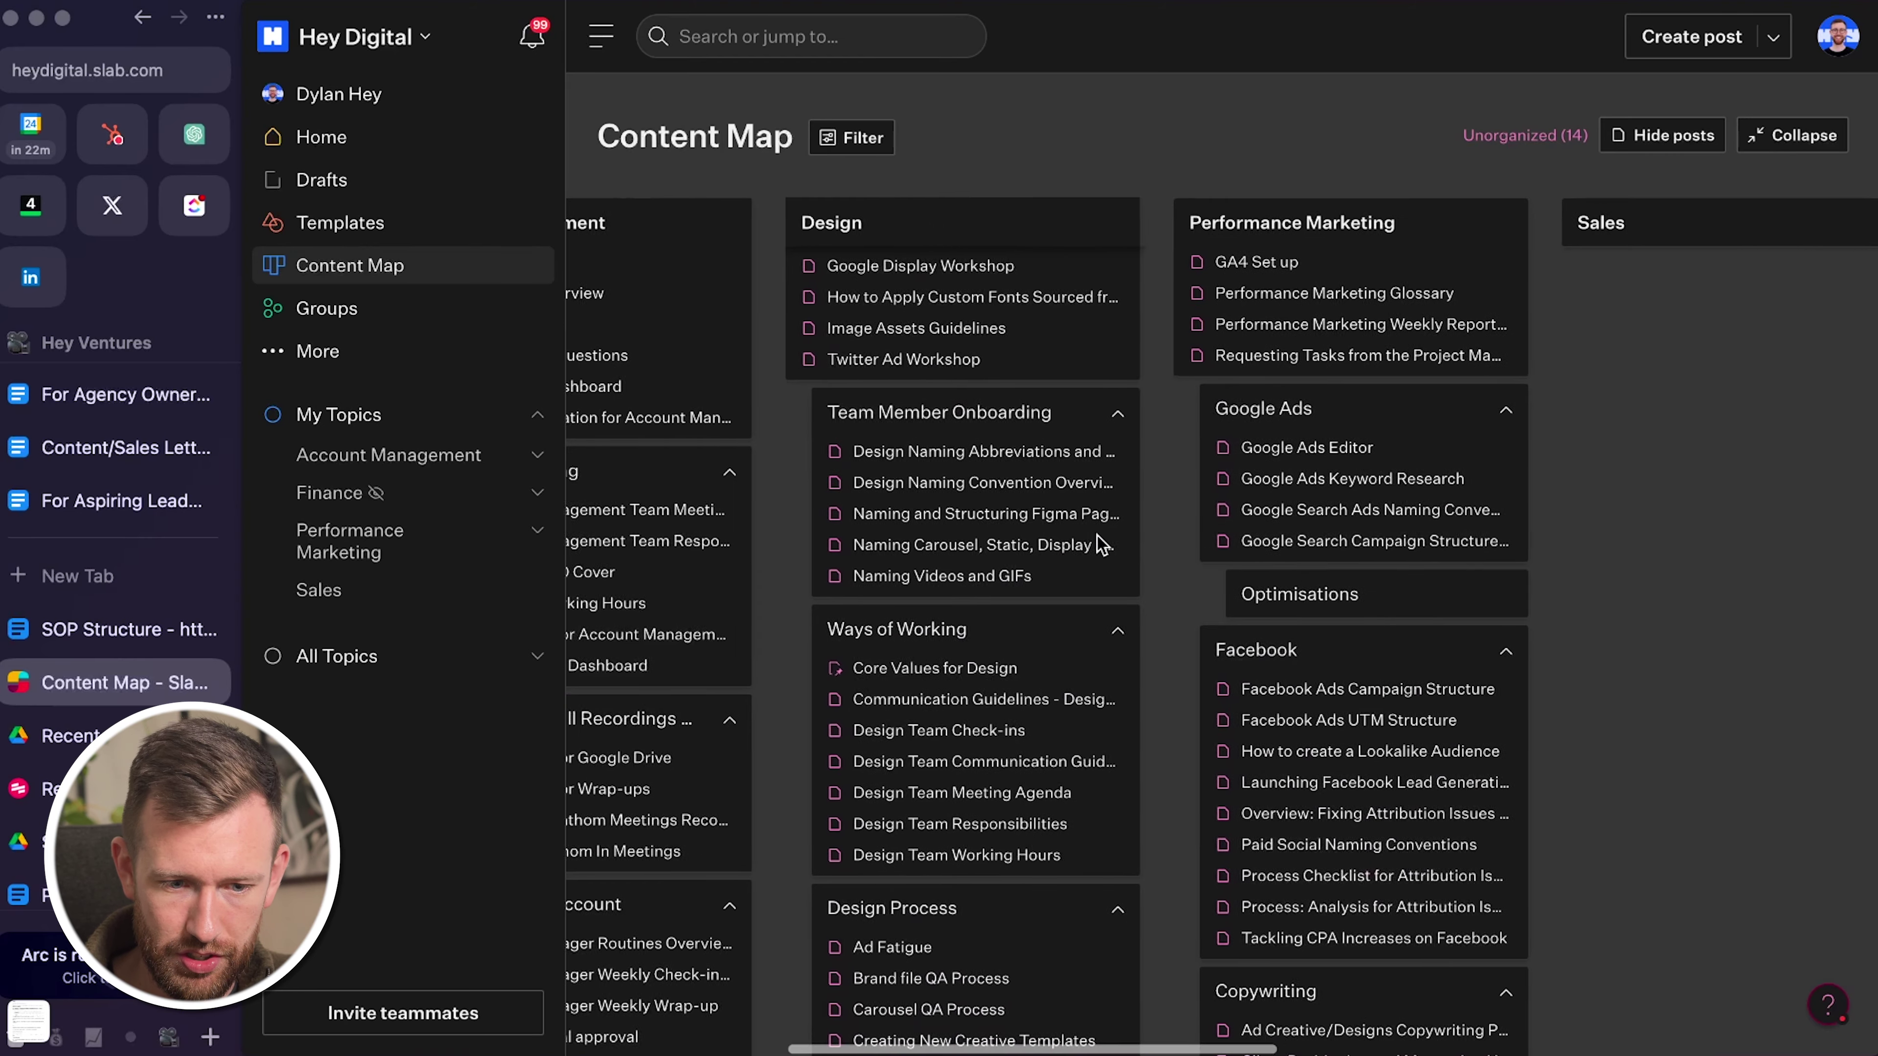
scroll(1097, 537, left, 6)
scroll(1098, 544, left, 2)
scroll(1096, 534, down, 8)
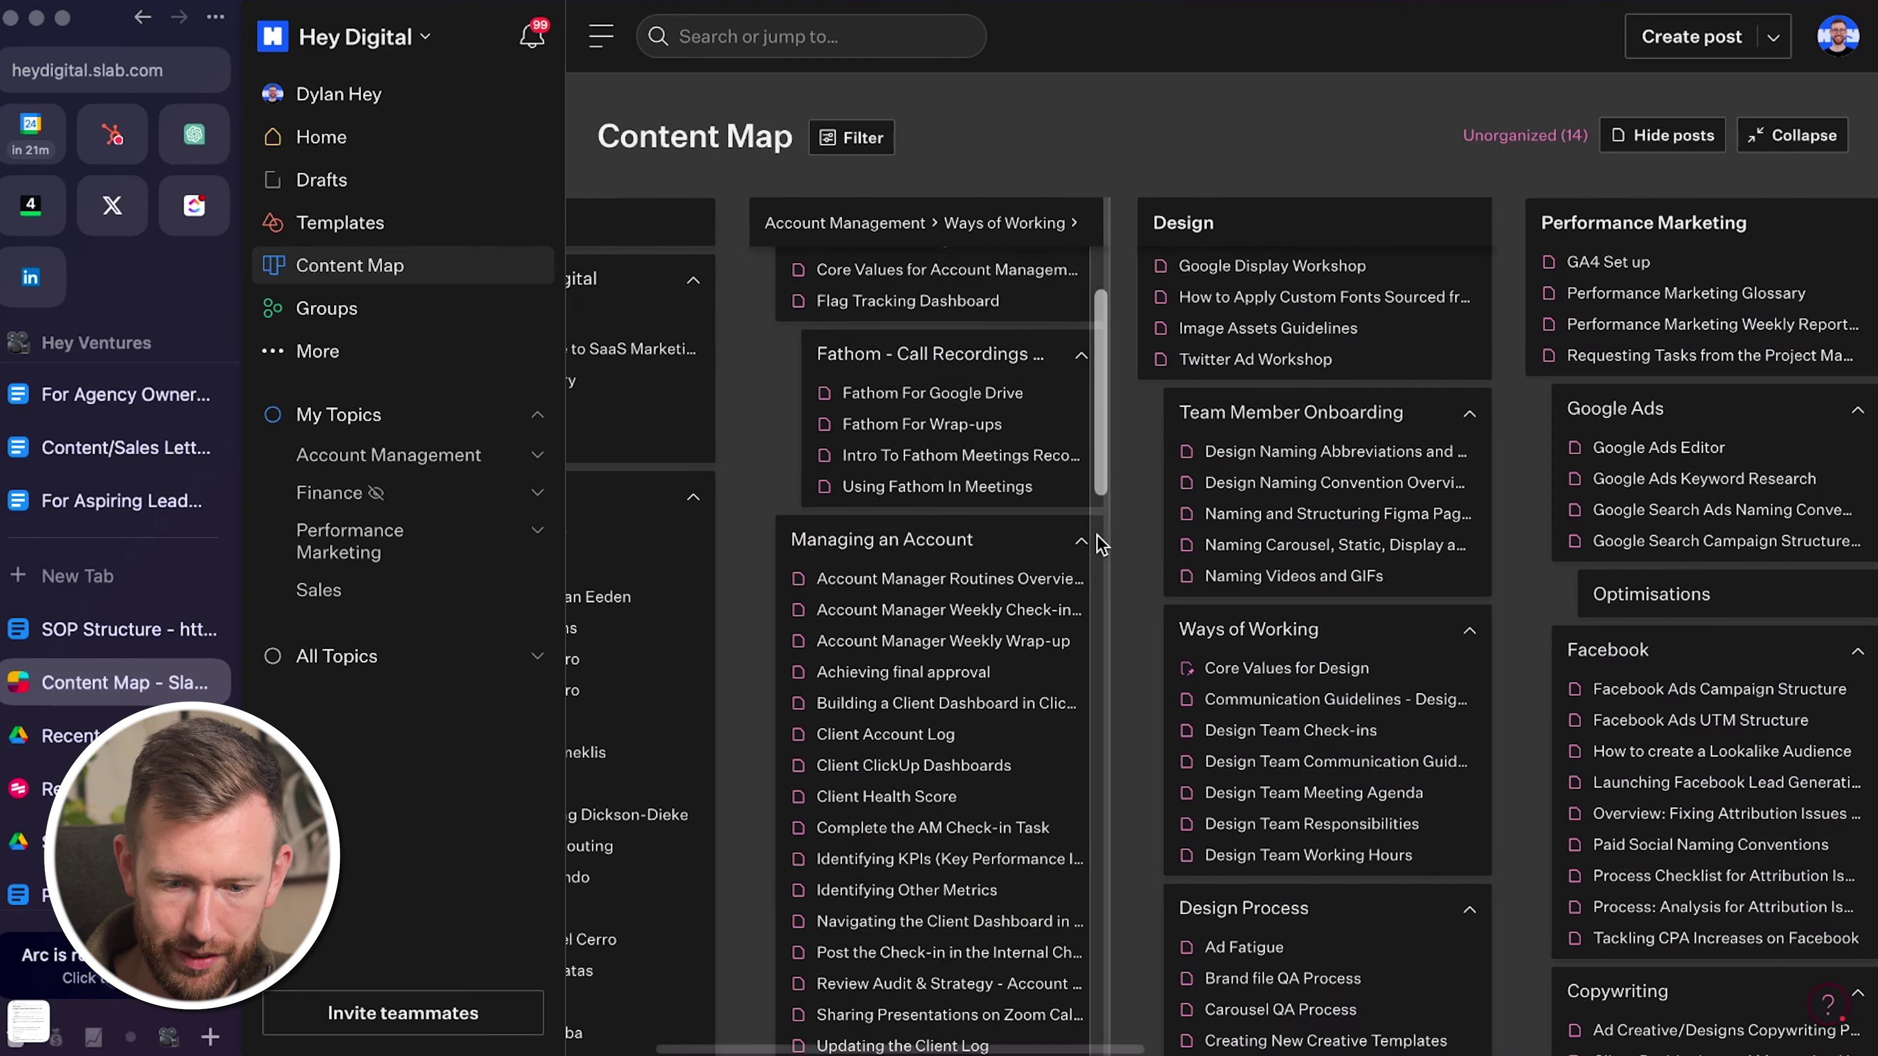
scroll(1257, 540, down, 6)
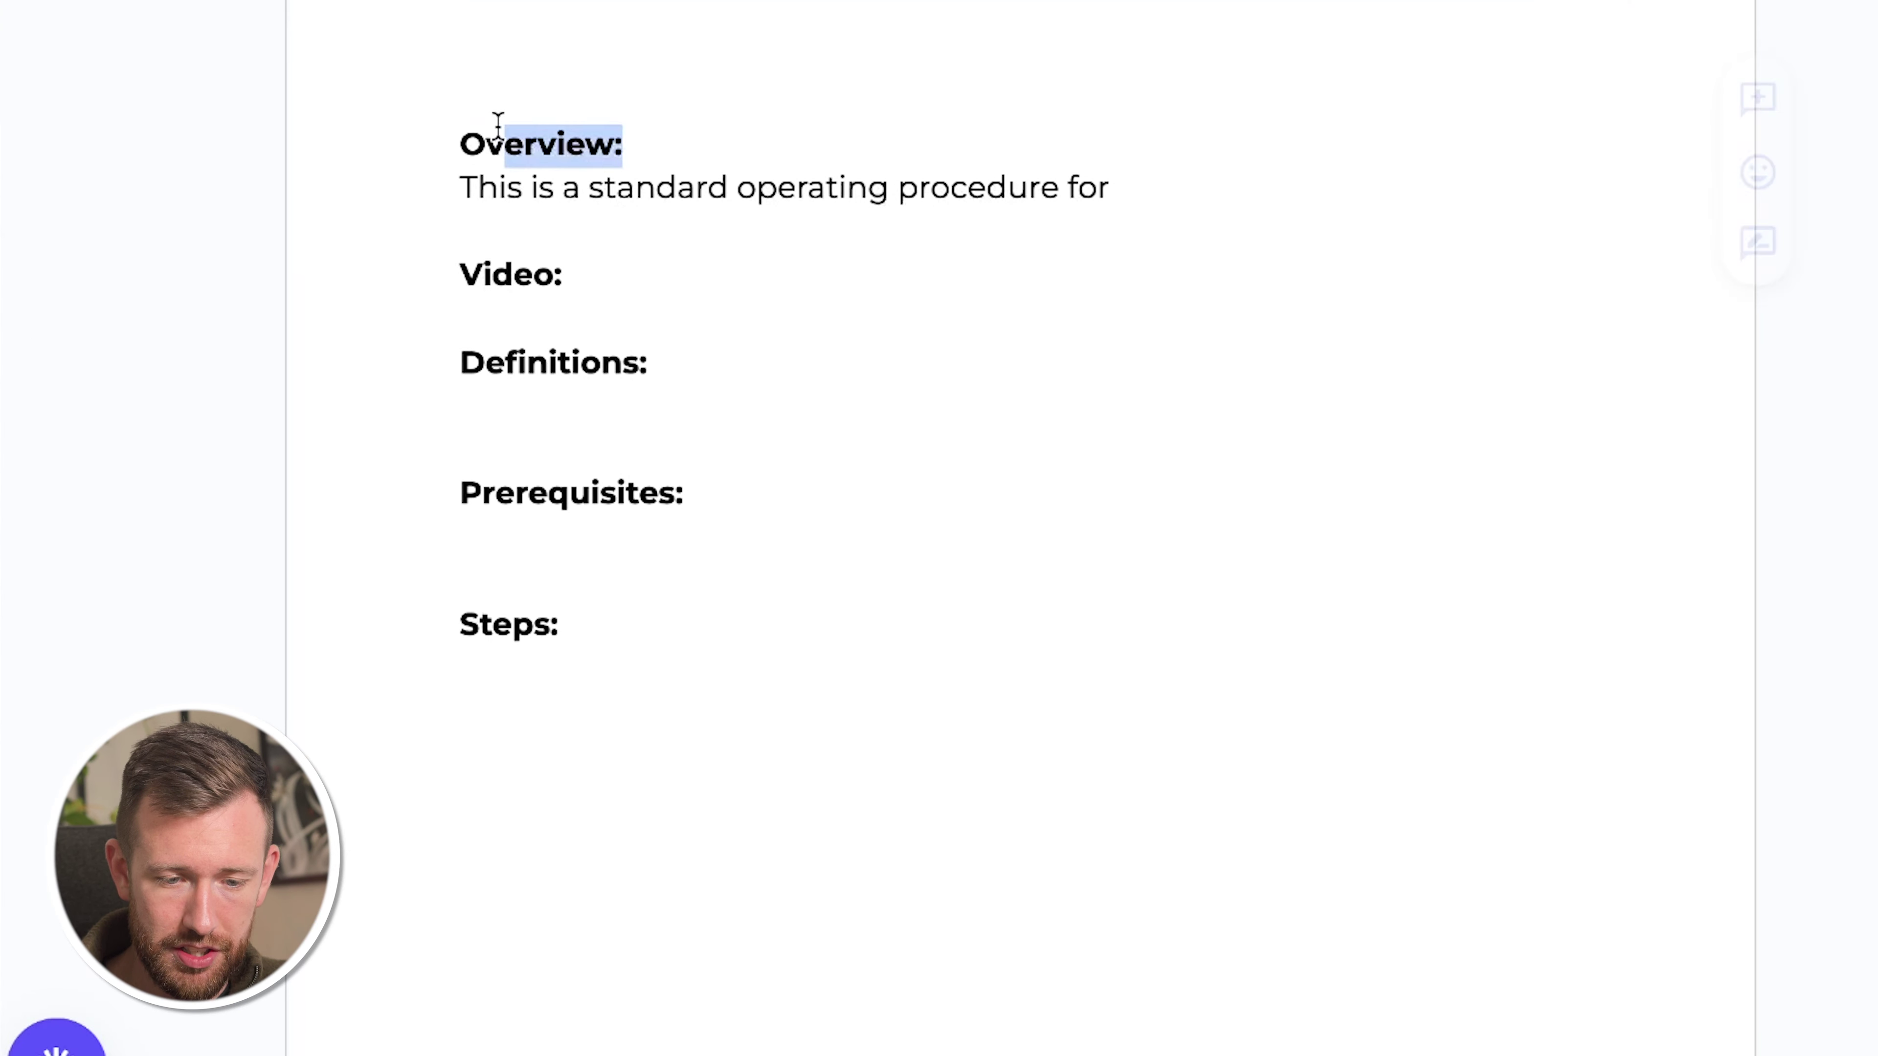
drag(930, 194, 503, 132)
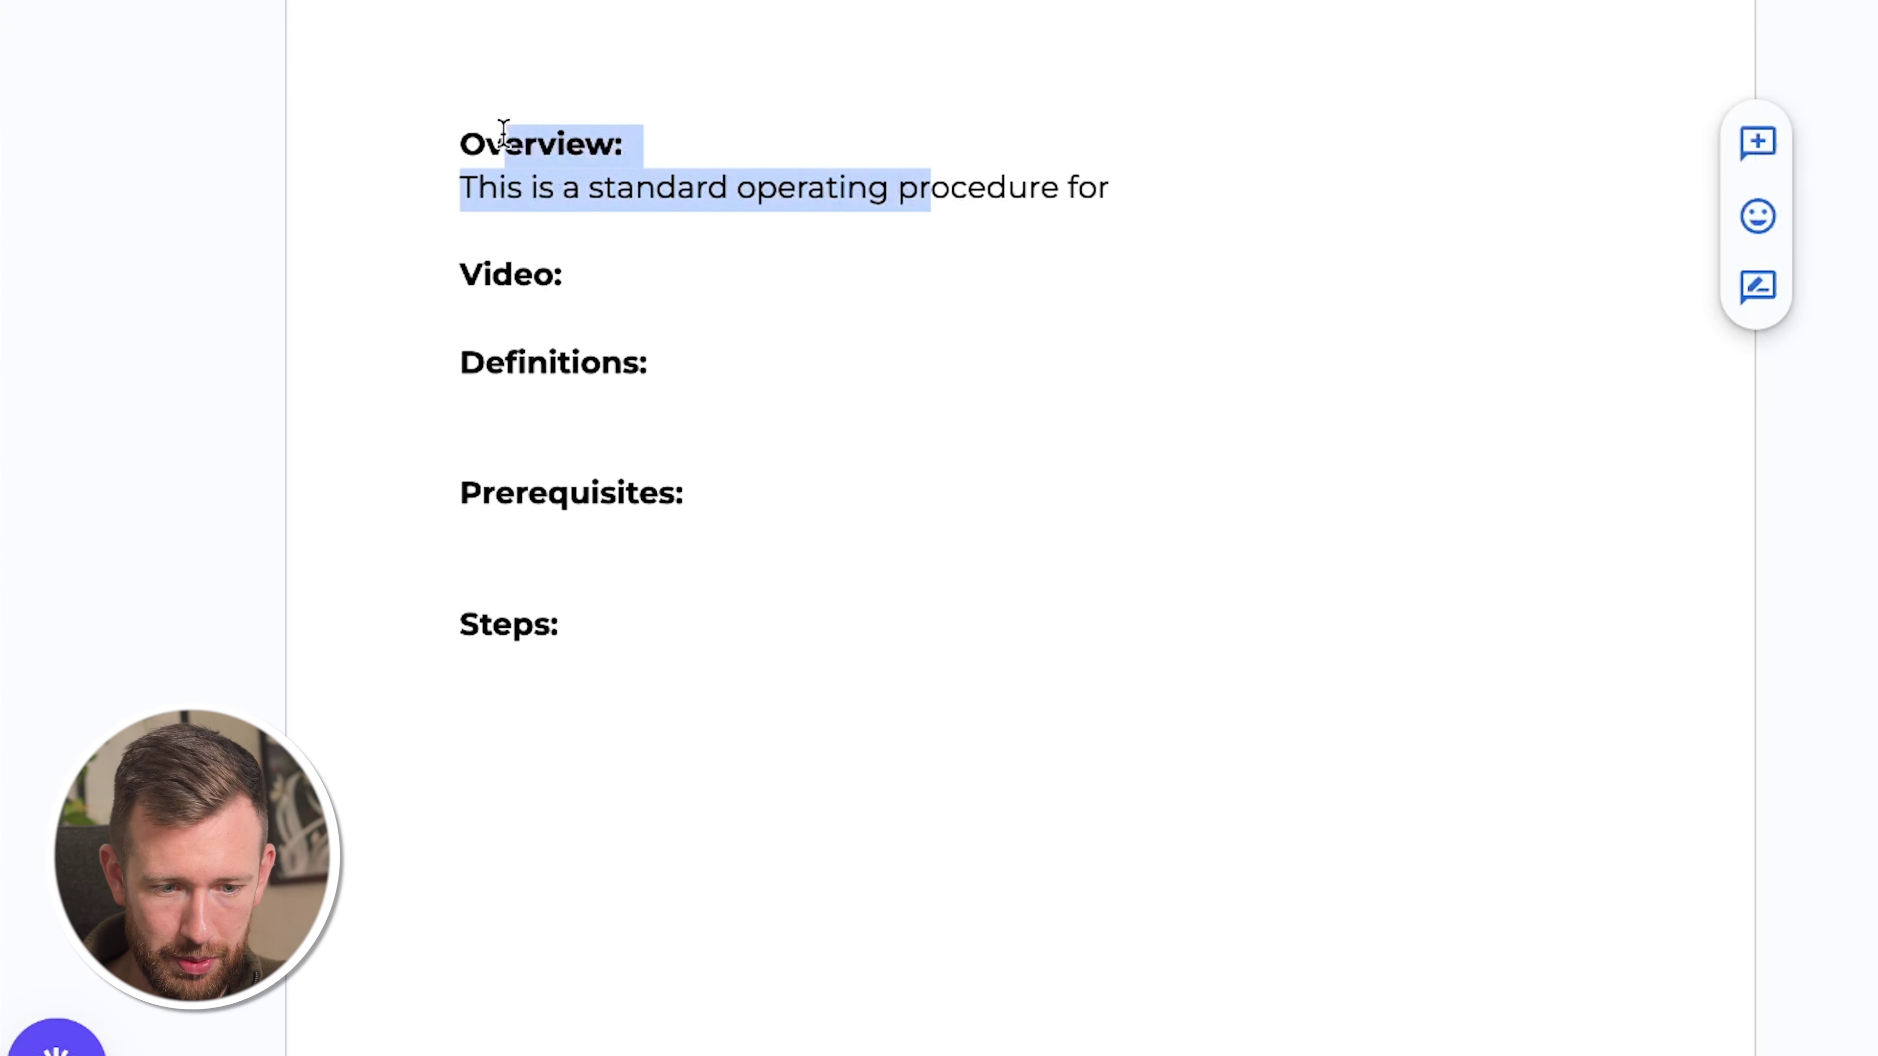
drag(646, 304, 553, 277)
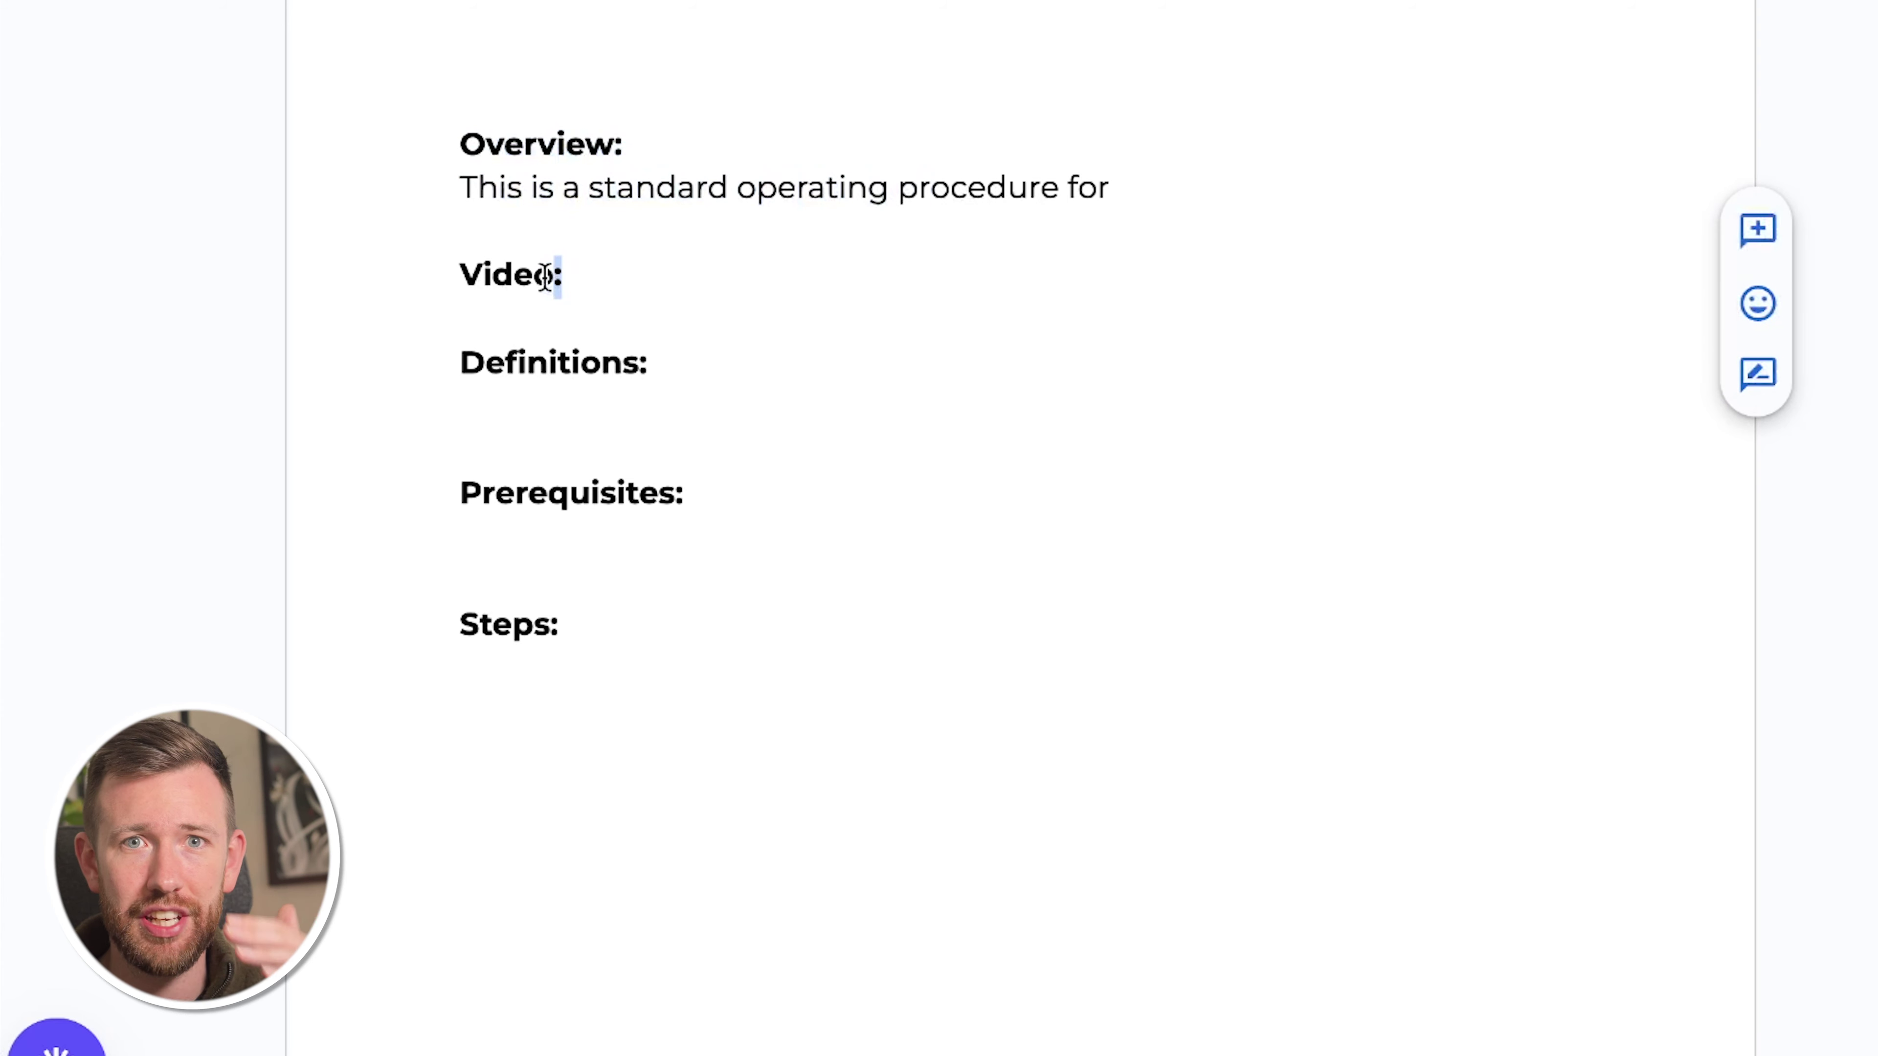
drag(669, 366, 394, 360)
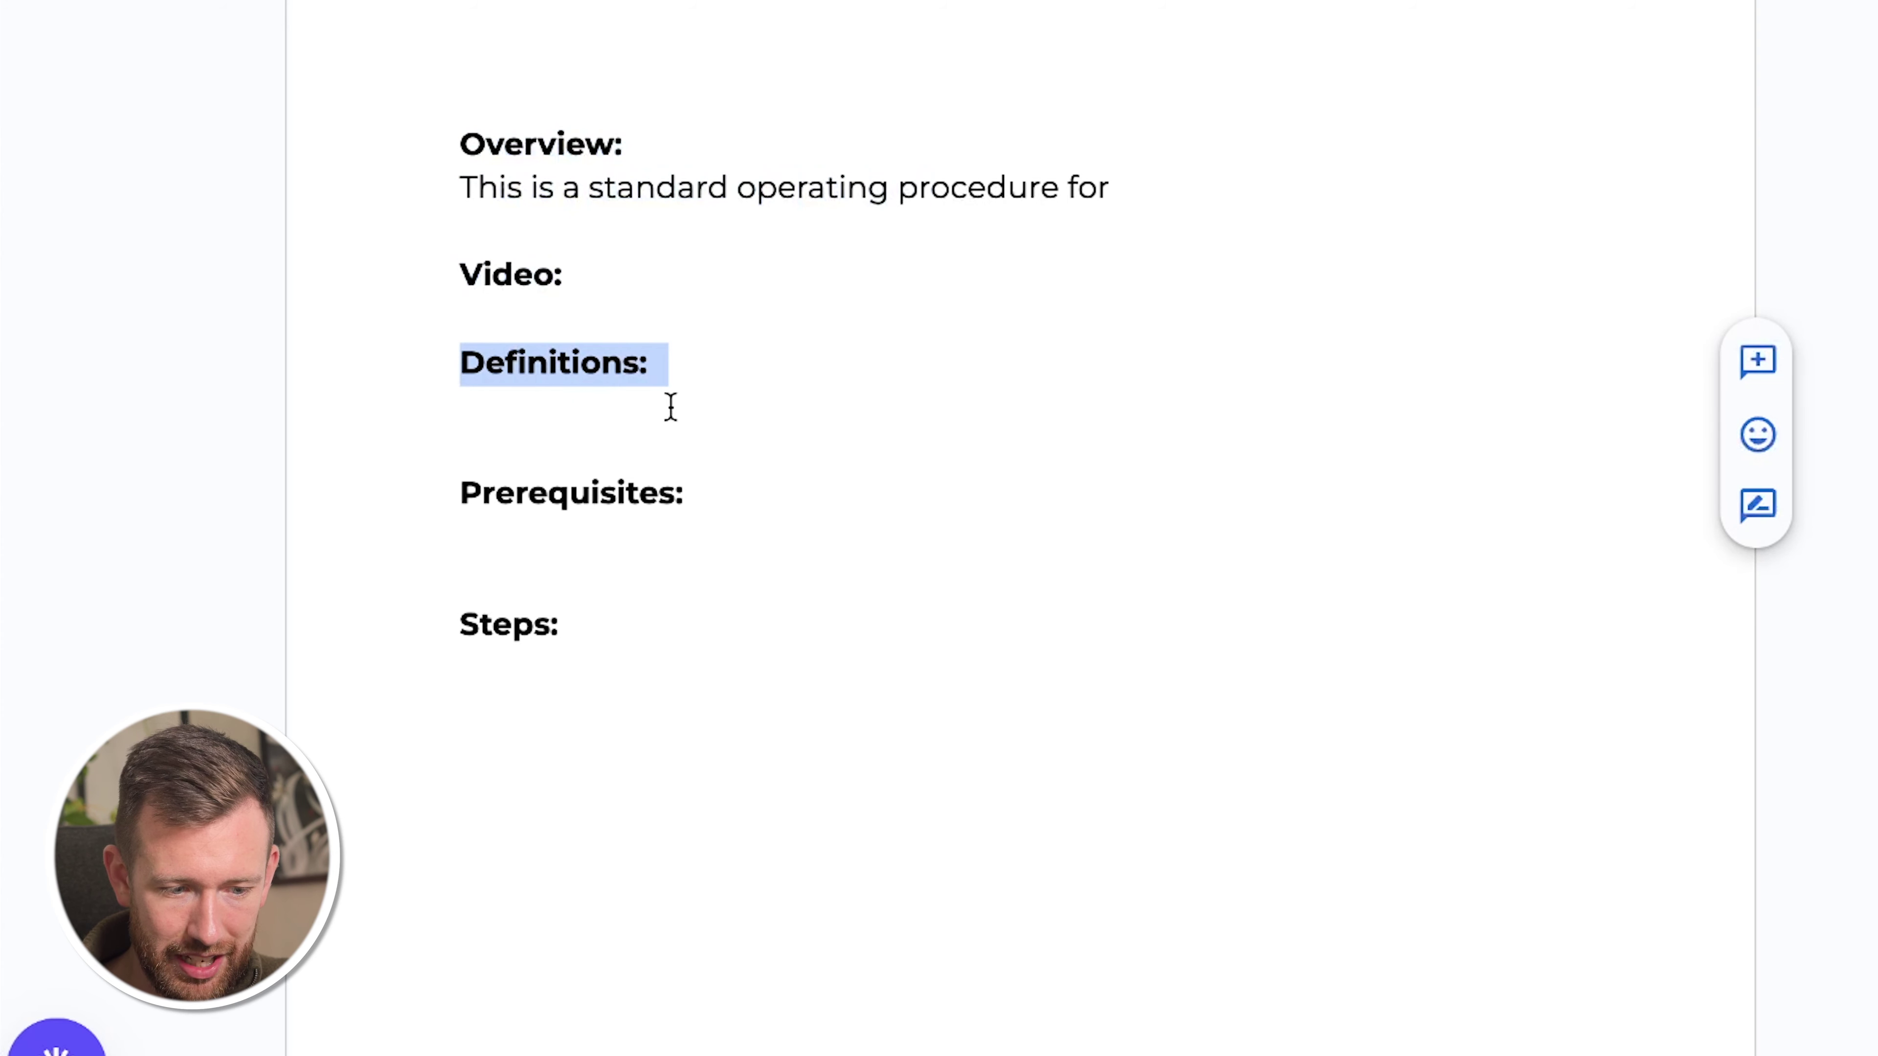
drag(723, 499, 408, 470)
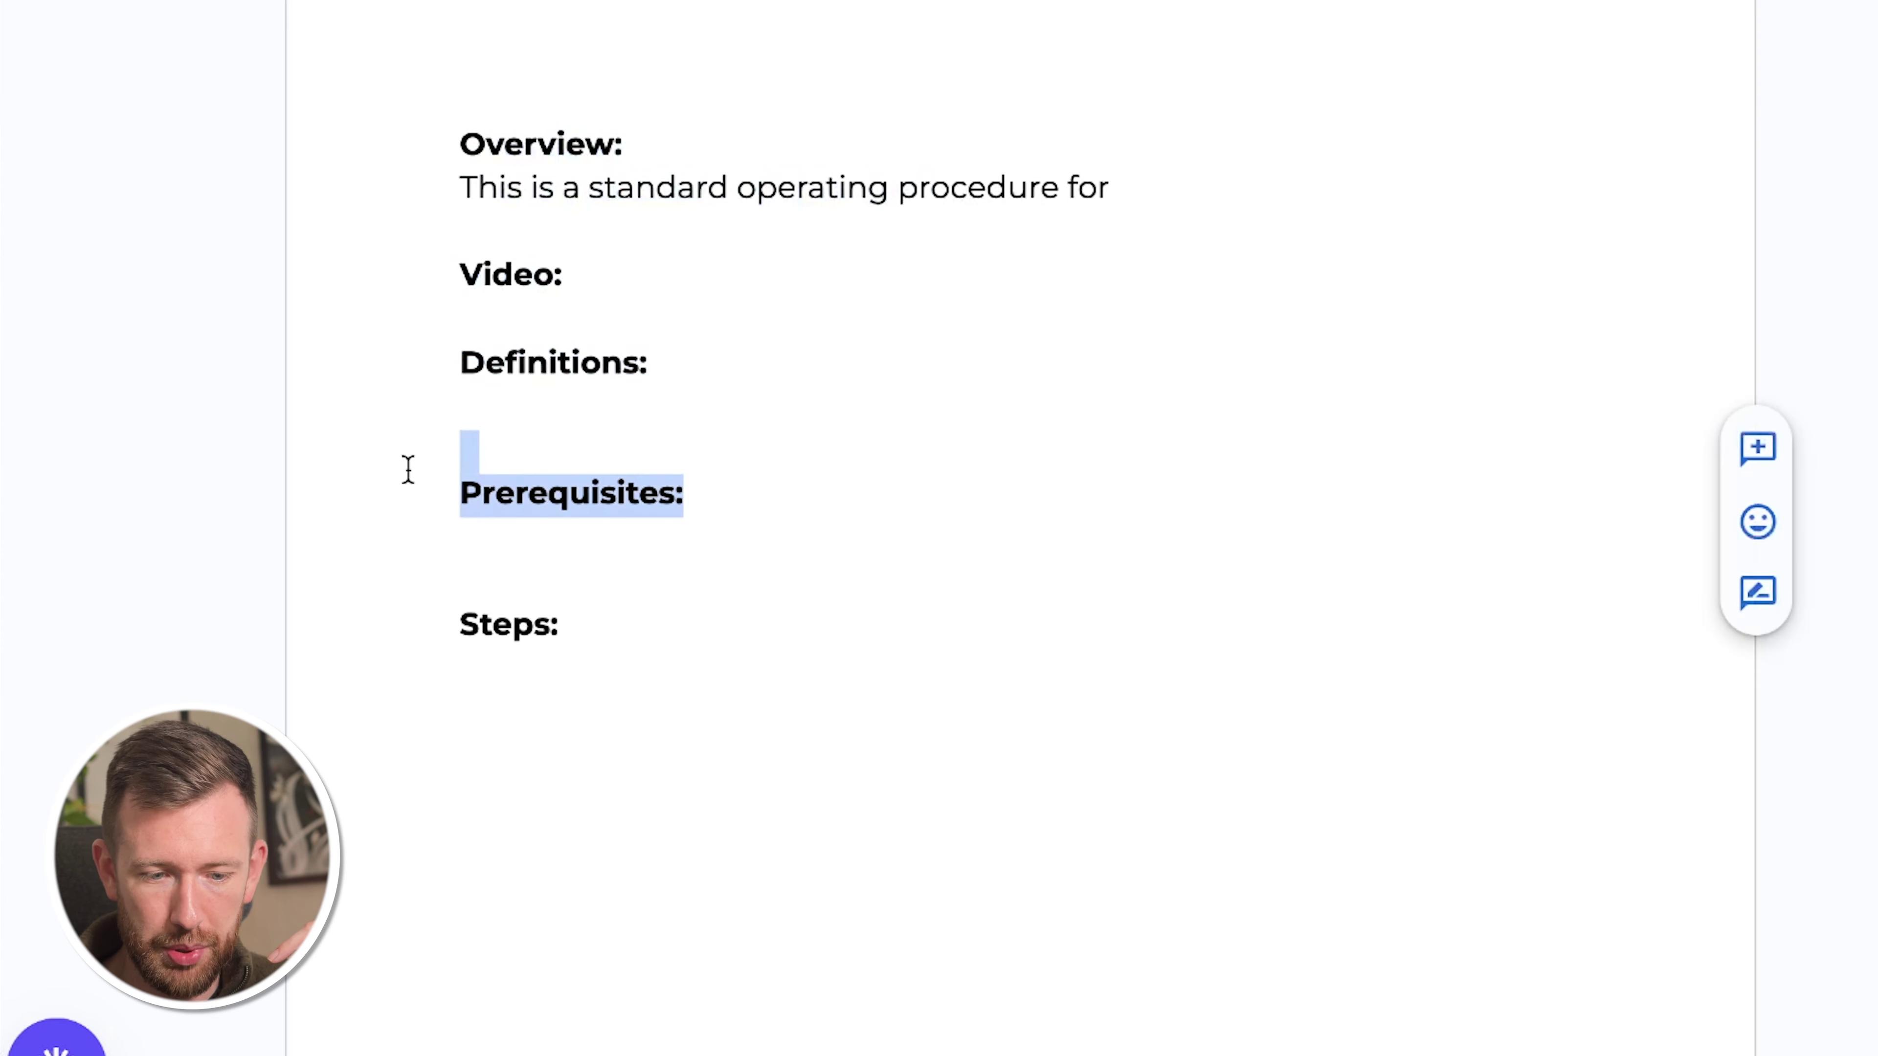
click(816, 546)
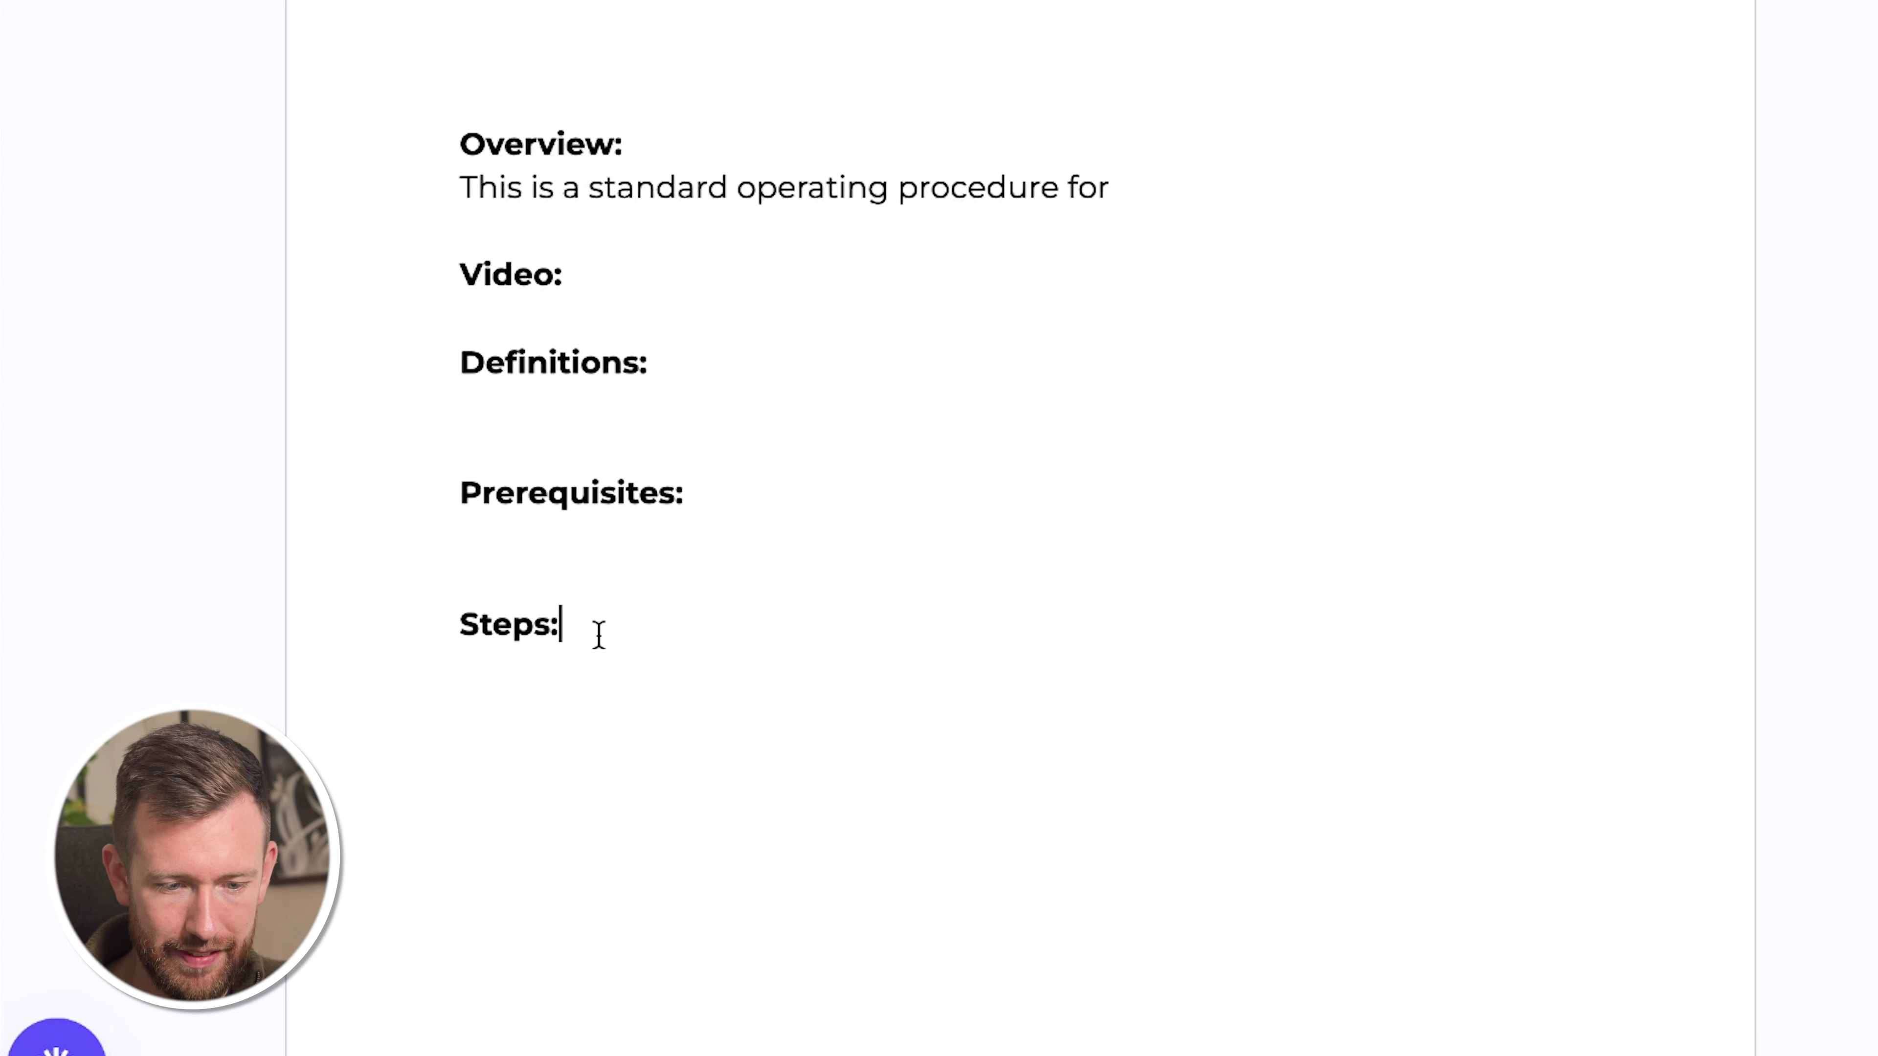
scroll(390, 596, down, 2)
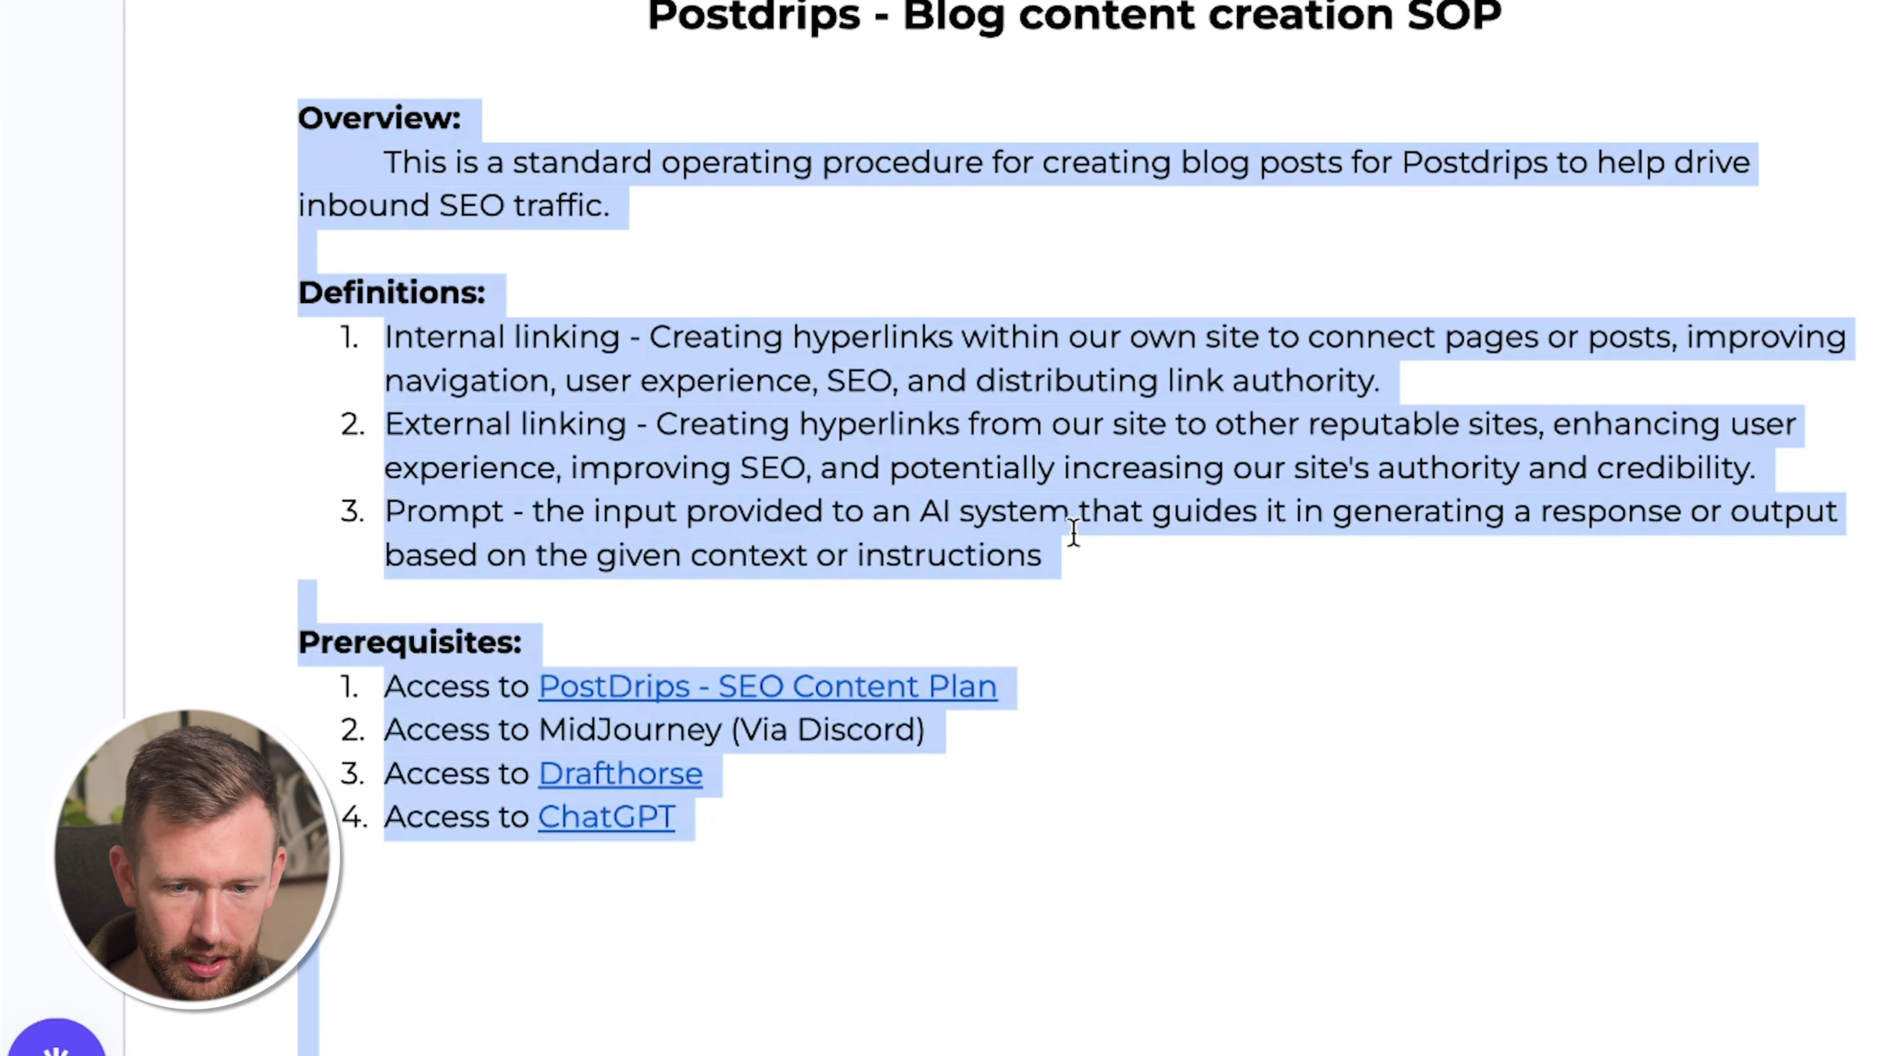
- Bring up the Postdrips SOP and highlight its Overview, Definitions and Prerequisites sections
click(1073, 531)
scroll(978, 342, up, 2)
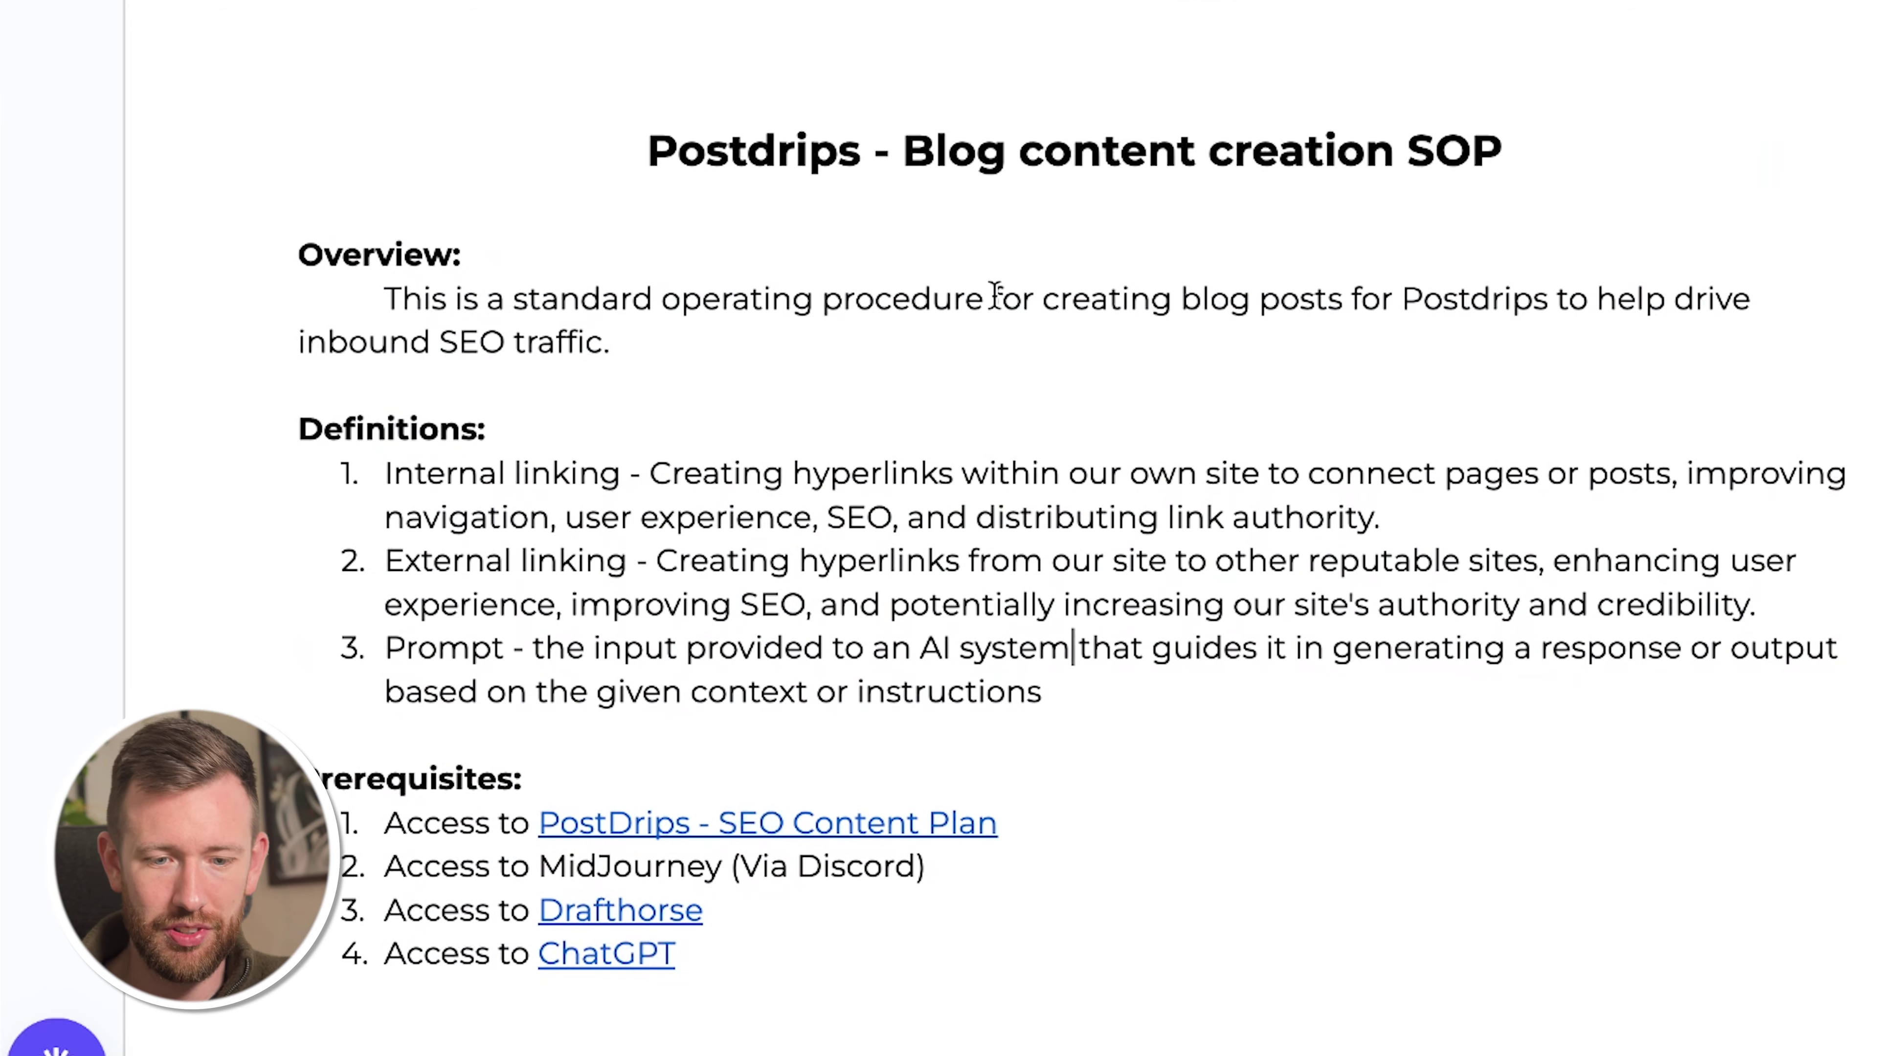
scroll(994, 294, down, 2)
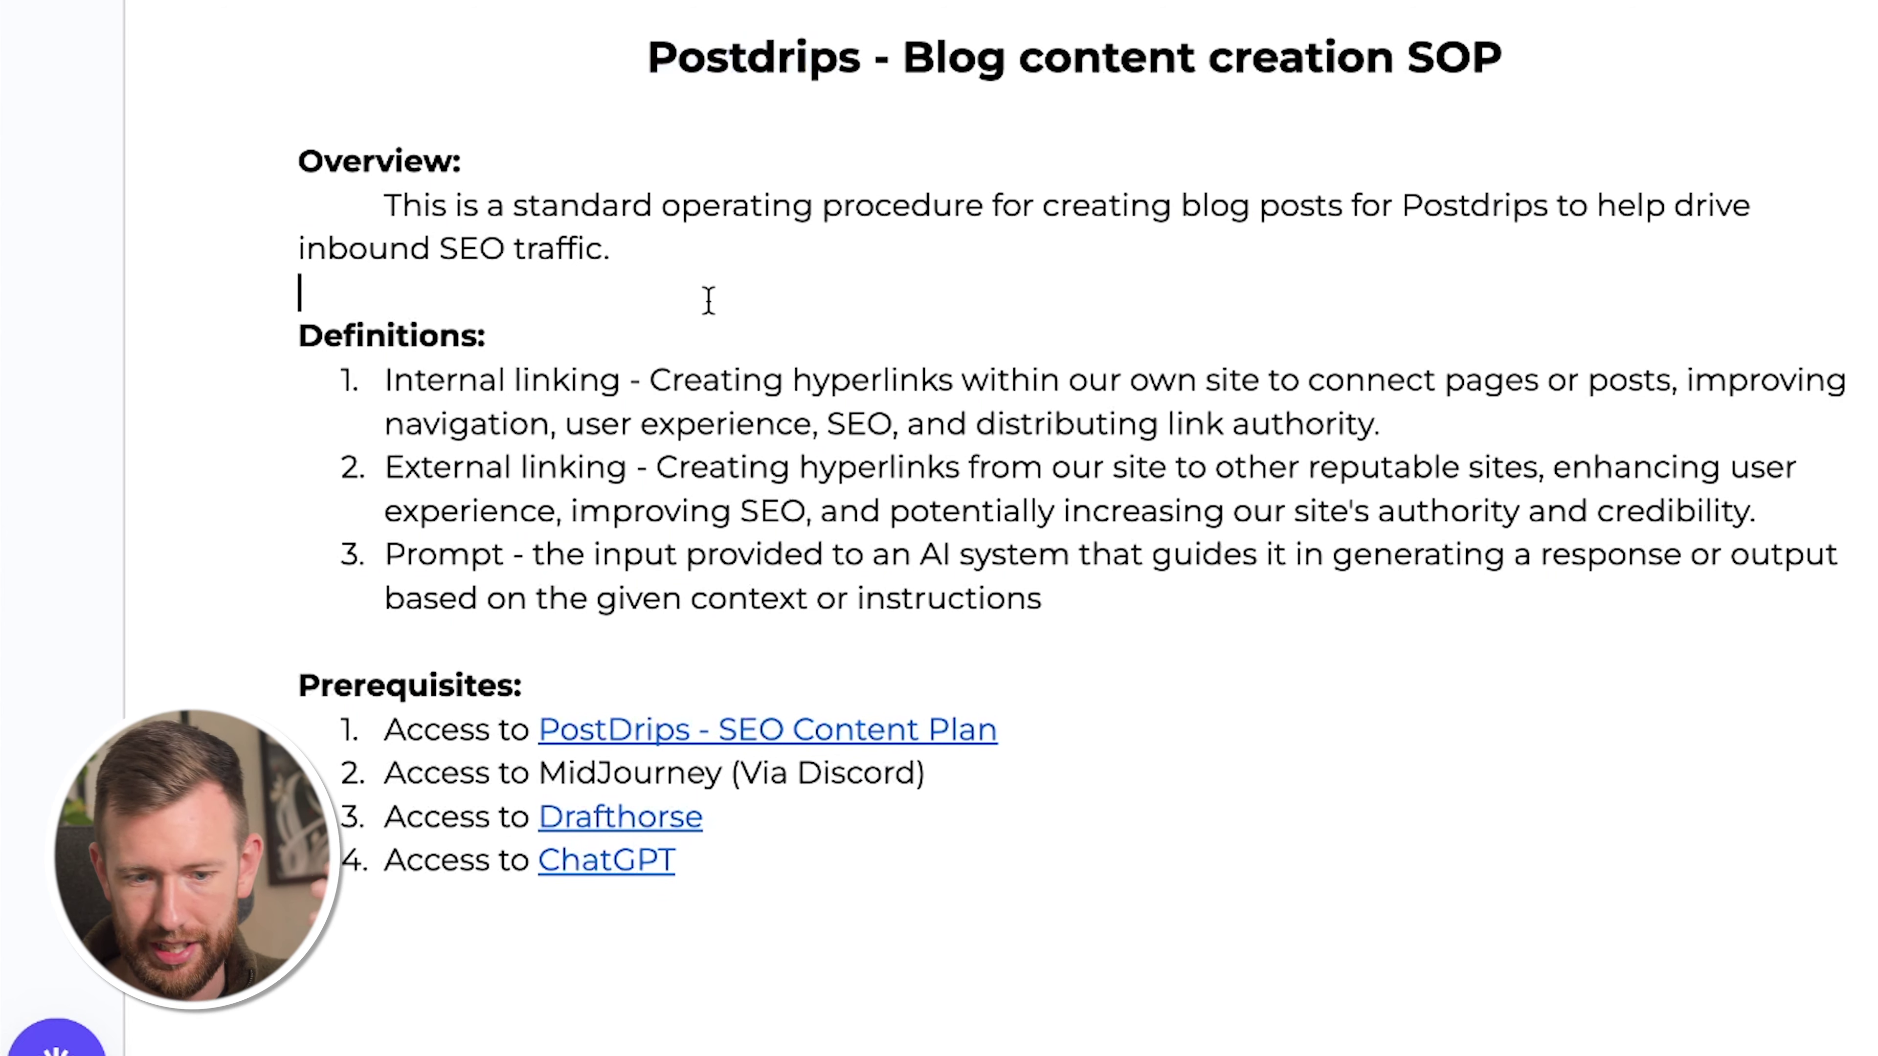
scroll(746, 403, up, 1)
drag(628, 294, 303, 216)
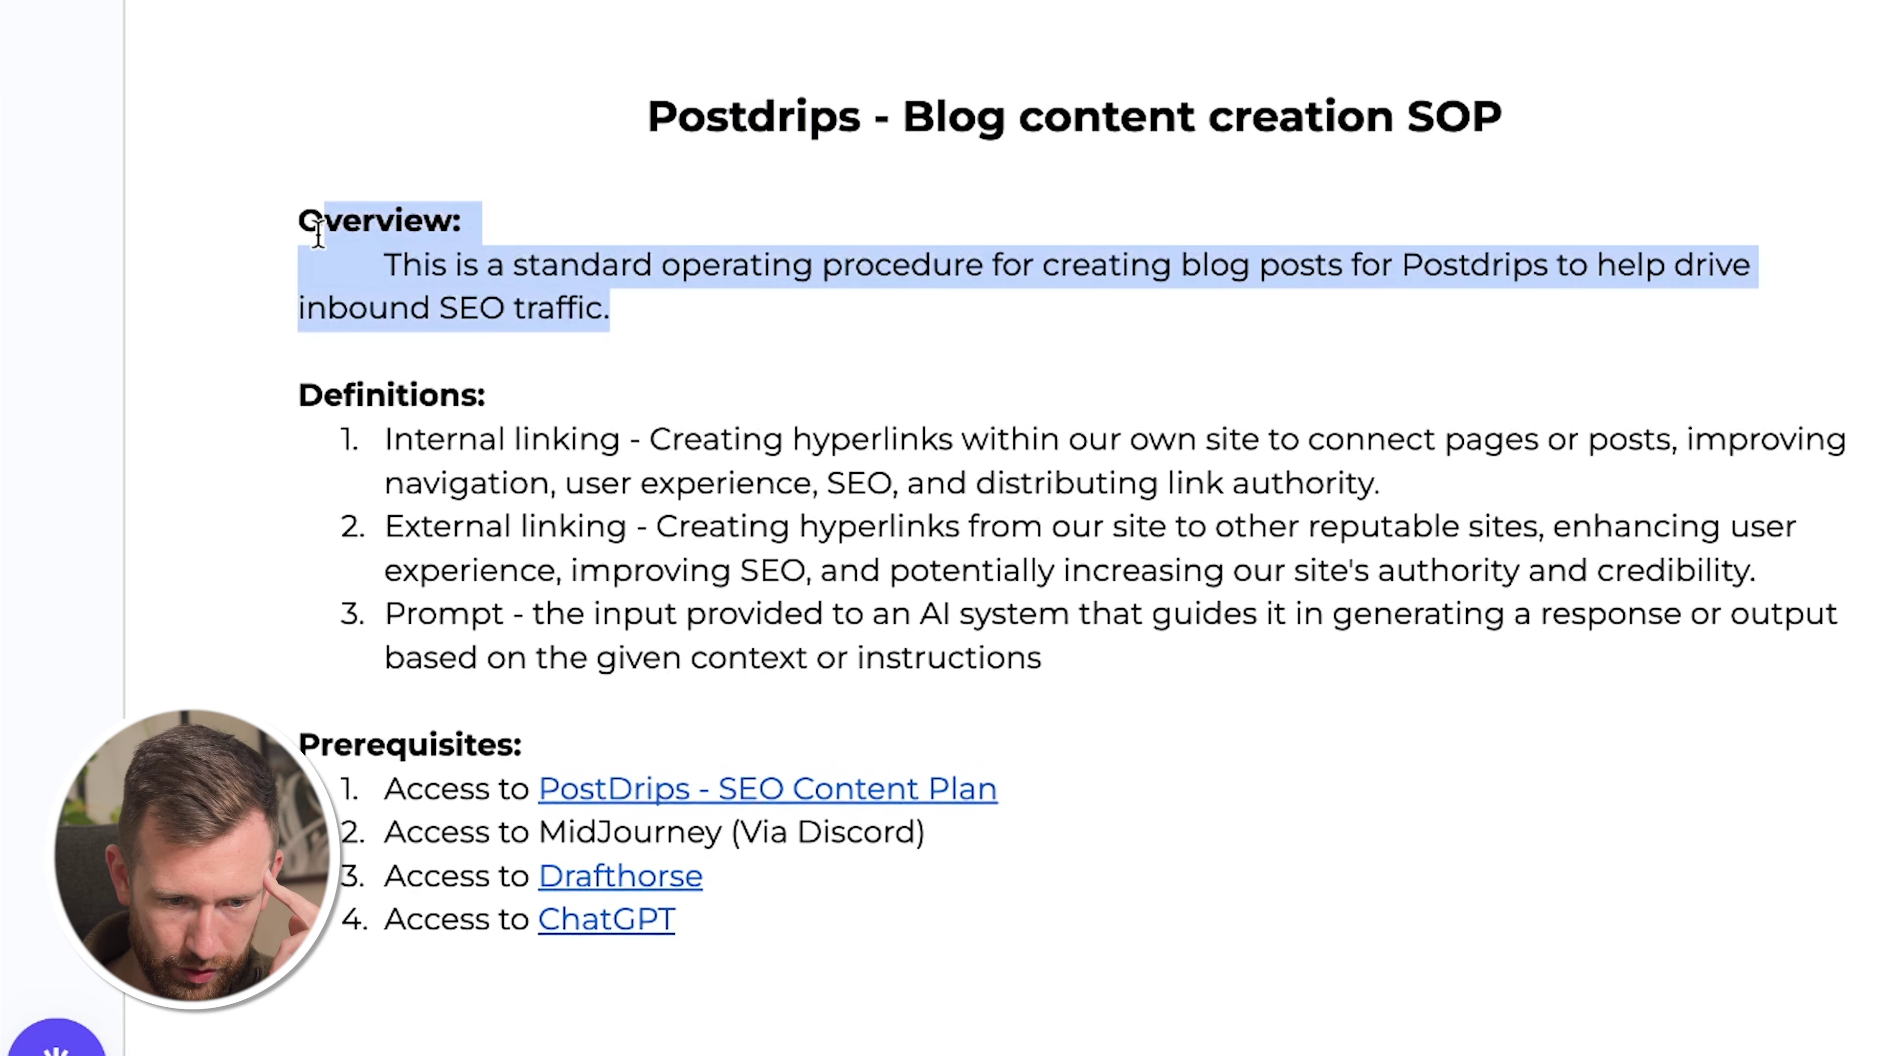
scroll(384, 296, down, 3)
drag(1043, 522, 390, 288)
scroll(670, 491, down, 3)
drag(386, 495, 688, 625)
- Scroll through the SOP's Drafthorse steps, then return to Slab
scroll(691, 772, down, 12)
scroll(692, 540, down, 12)
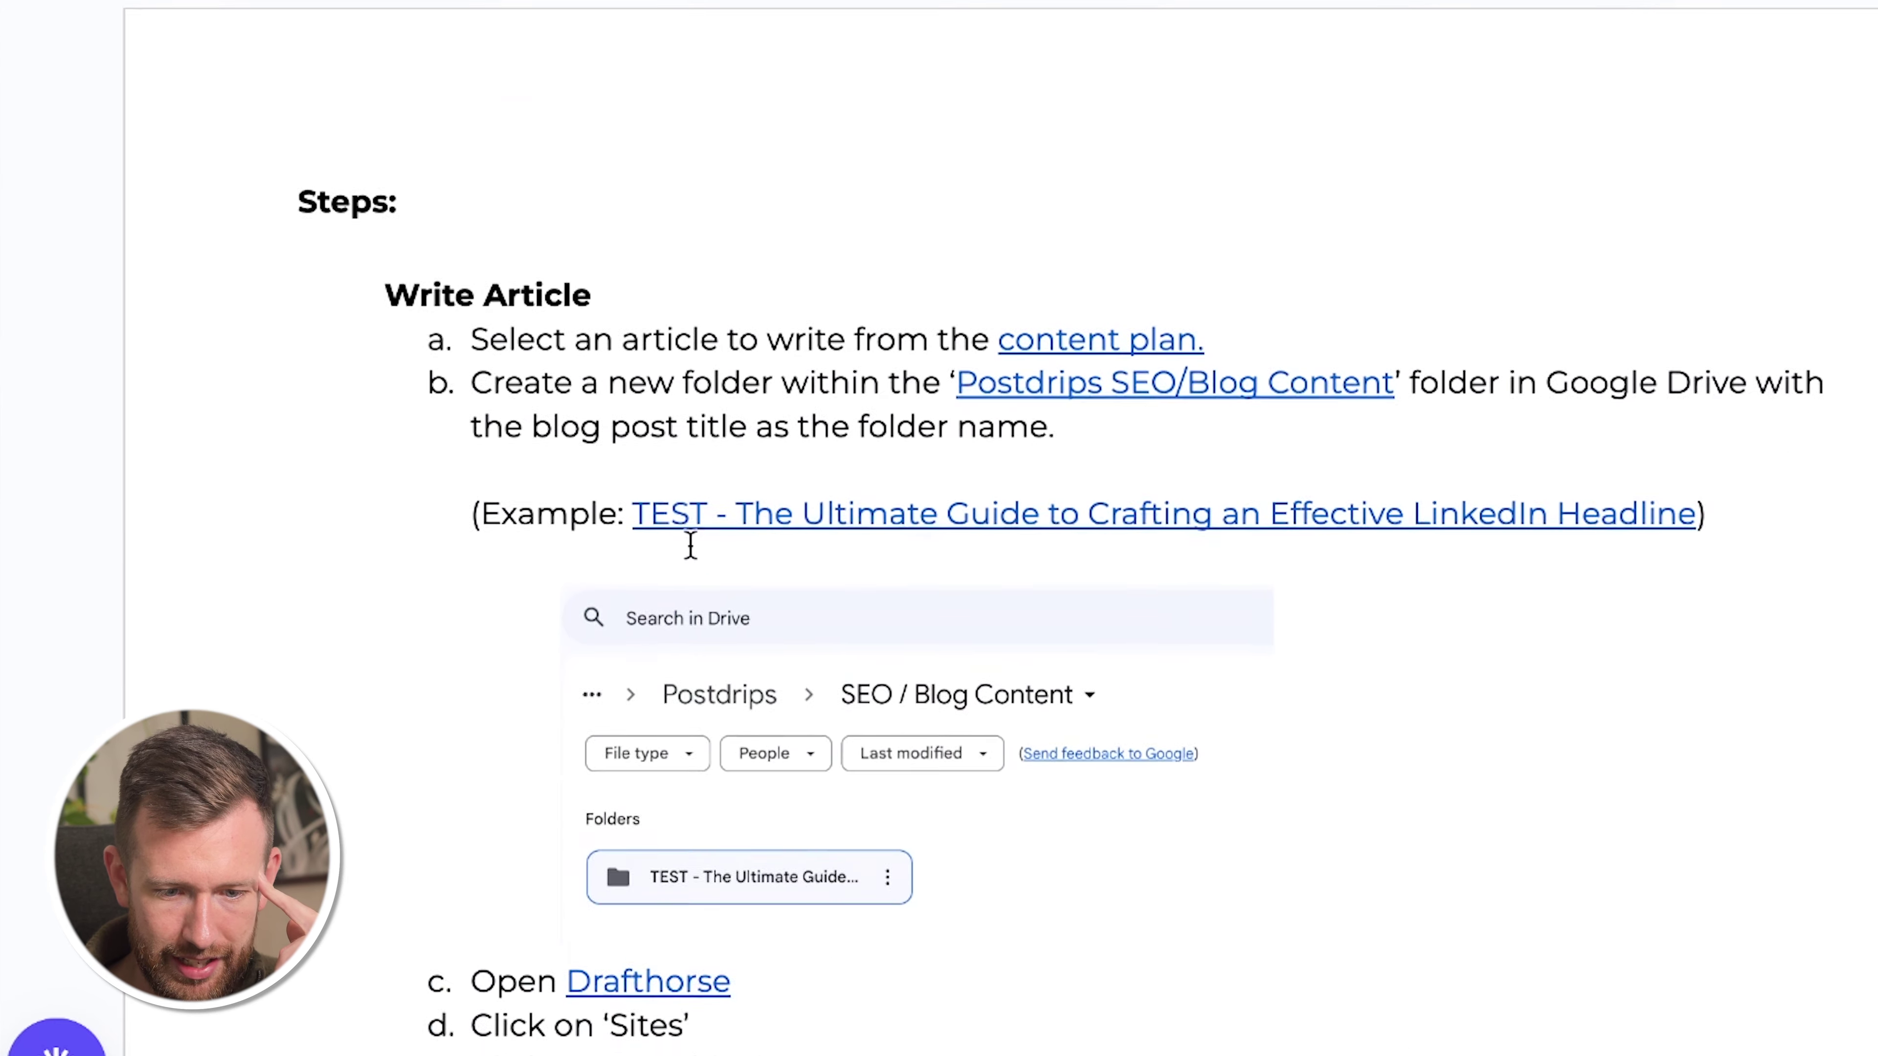
scroll(690, 545, down, 13)
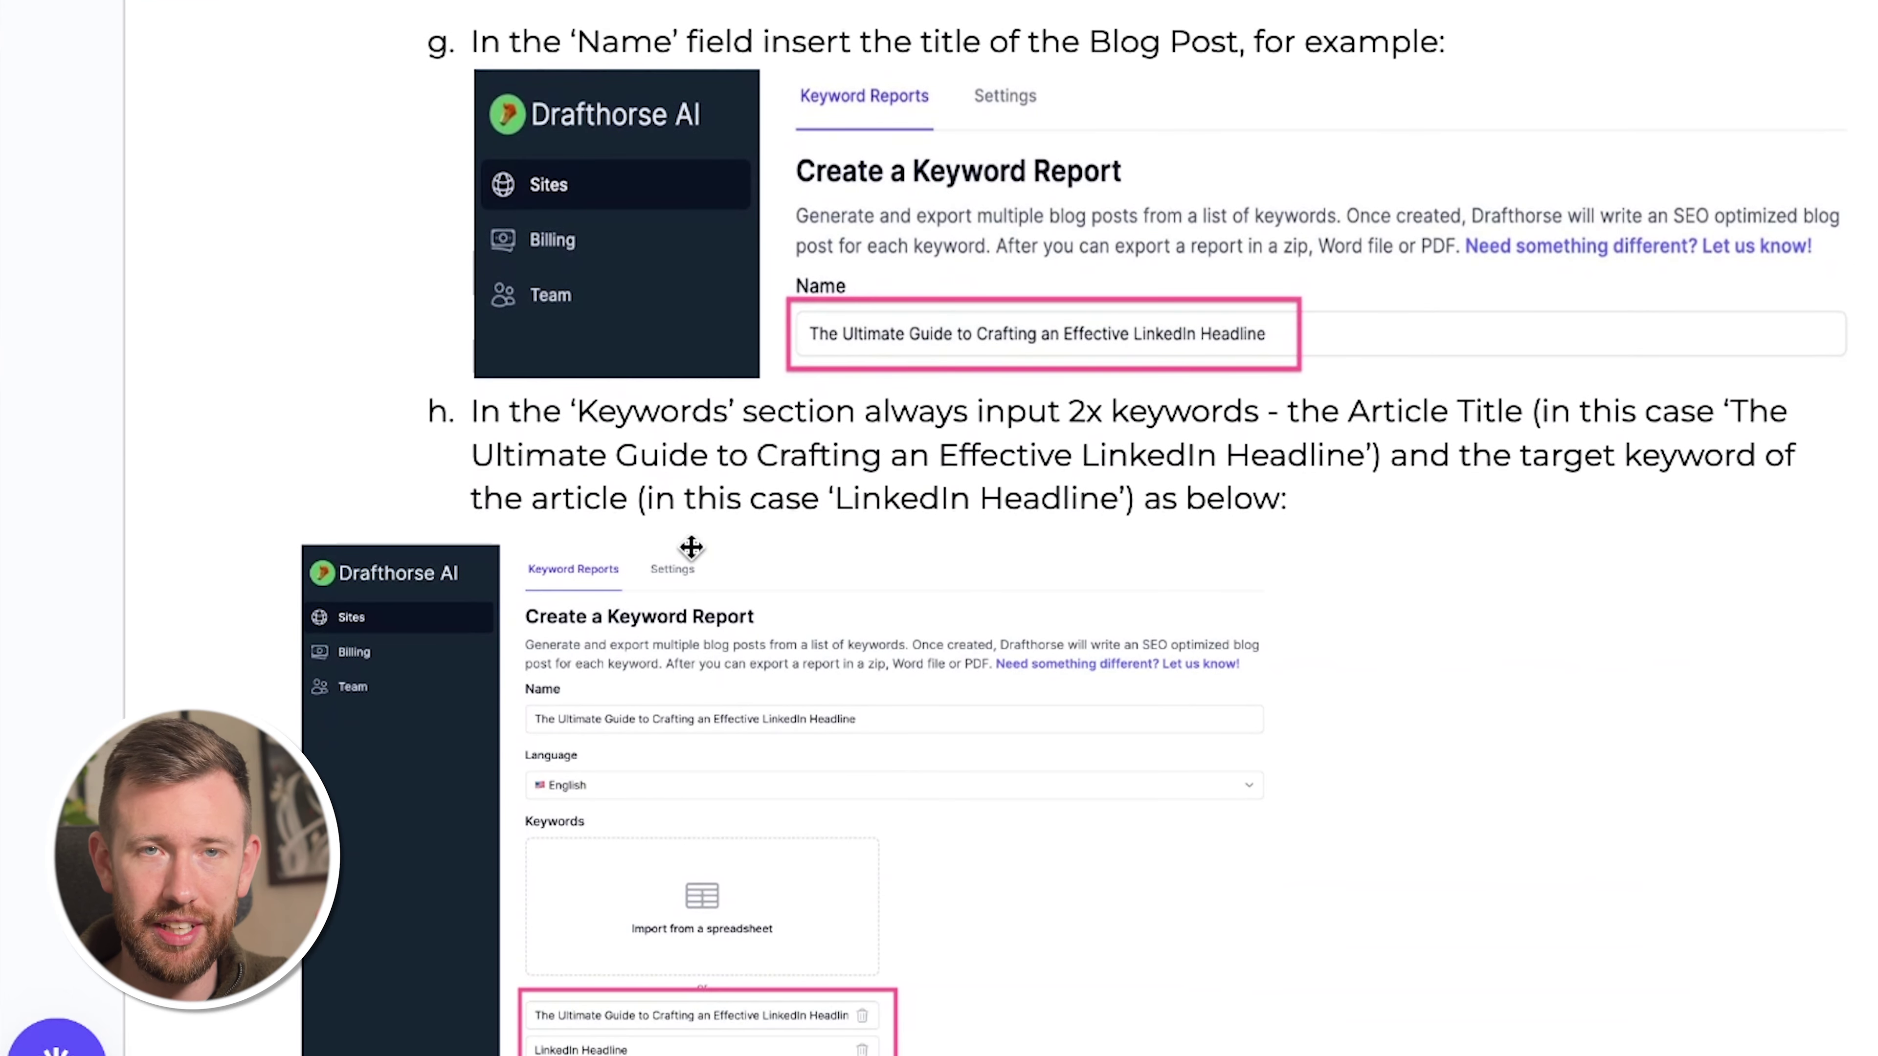
scroll(691, 547, down, 3)
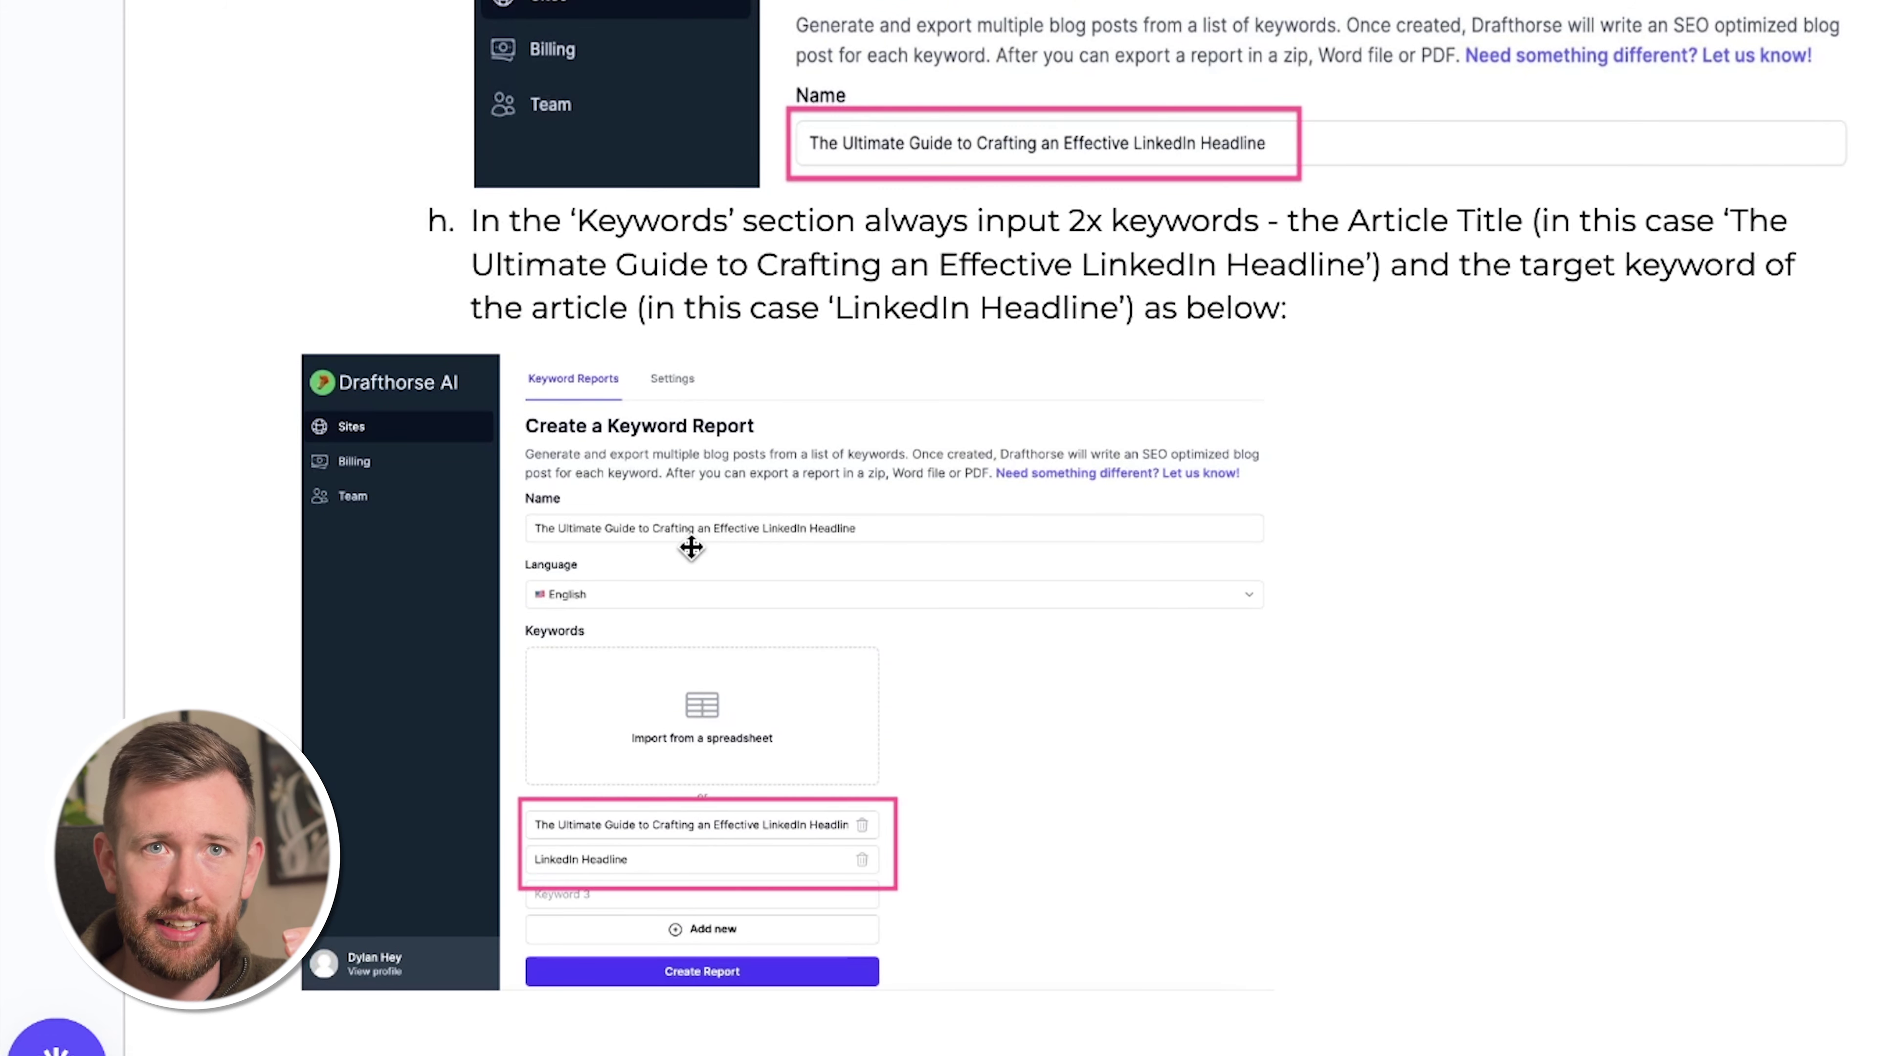
click(144, 671)
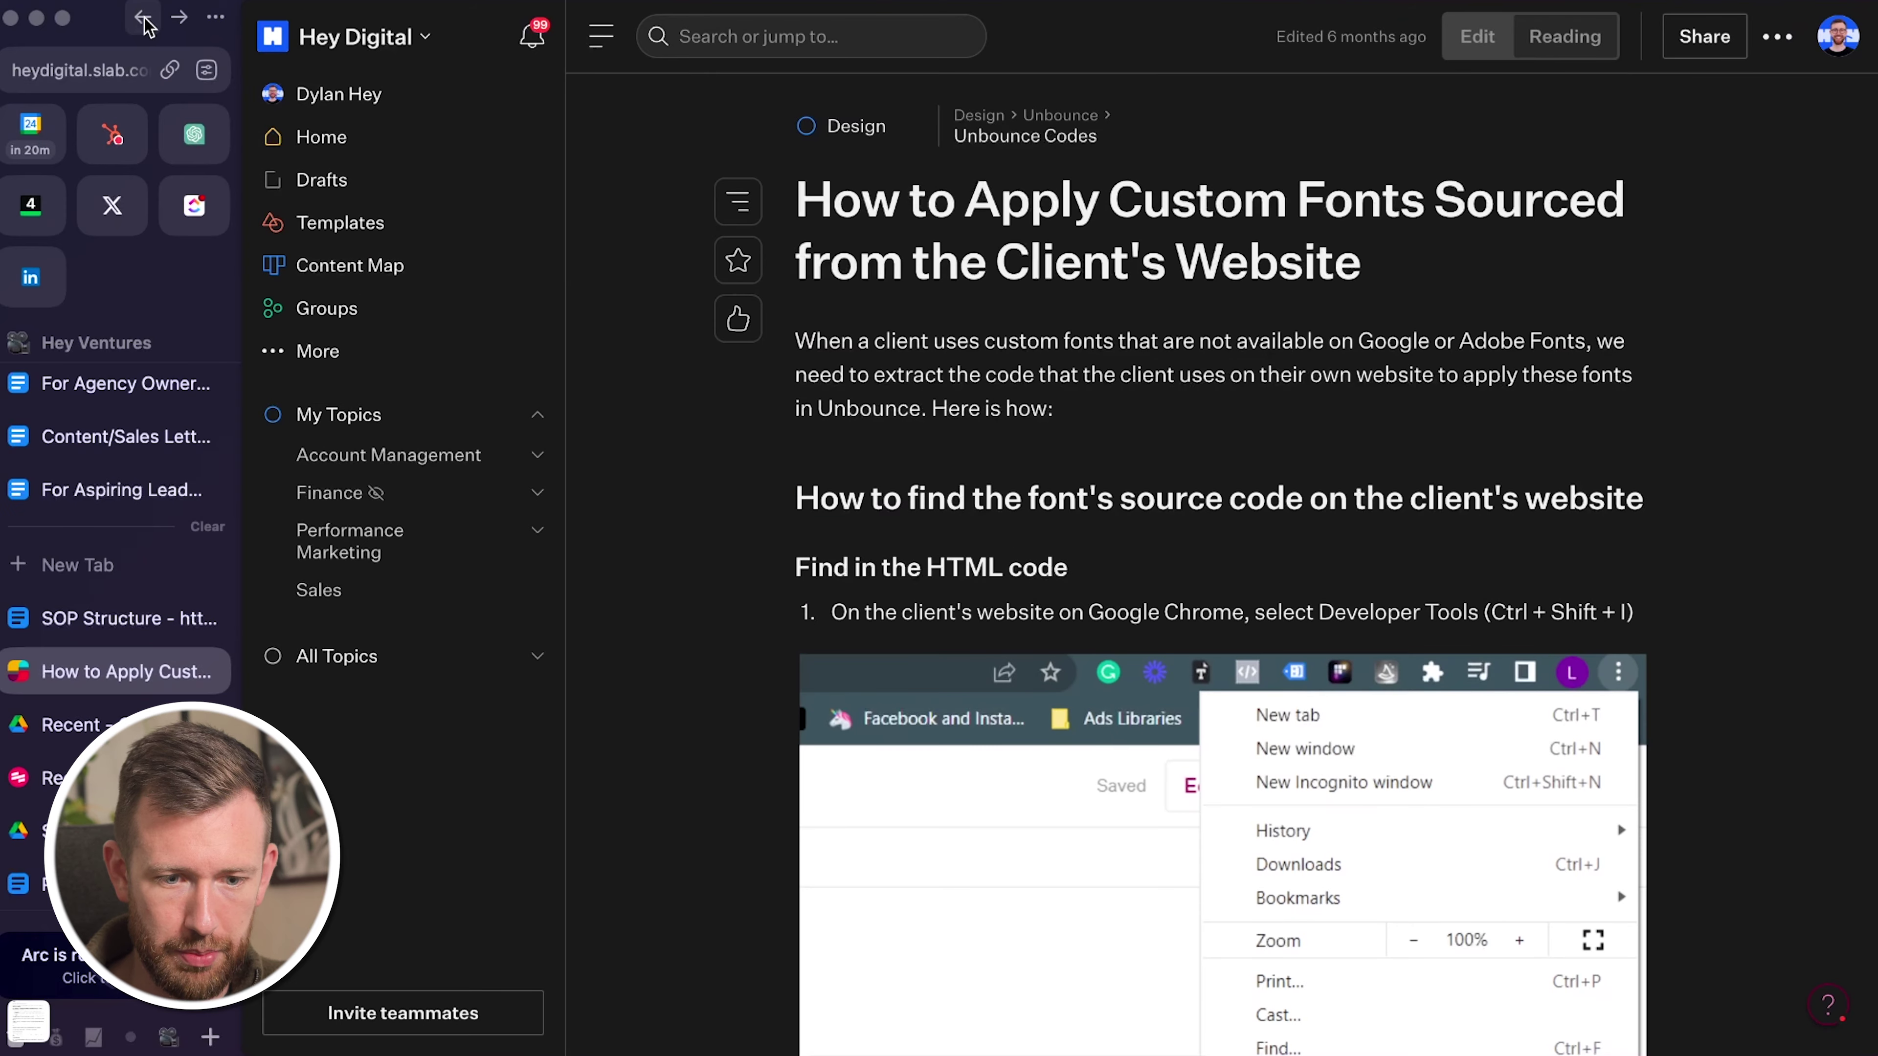
- Scroll the custom fonts post to step 5 and follow its 'Apply Font to the Whole Page' link
scroll(959, 495, down, 1)
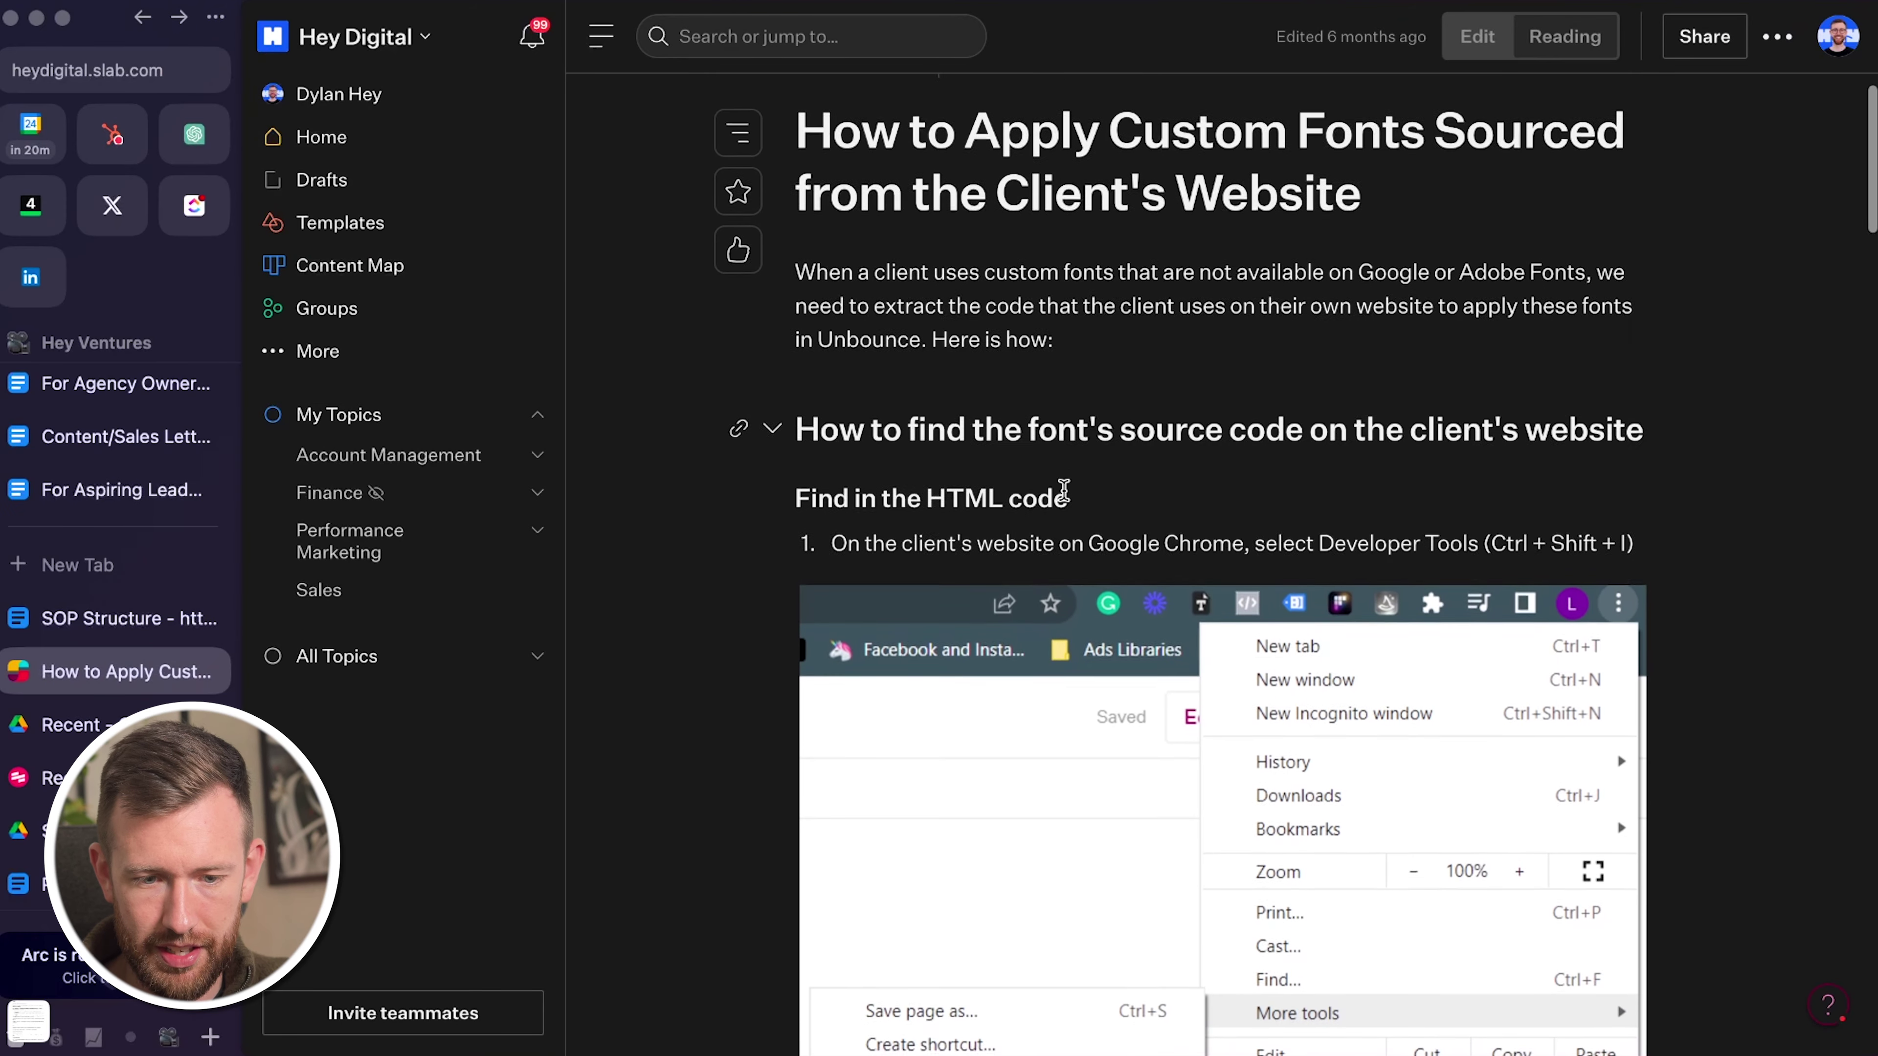
scroll(1101, 474, up, 1)
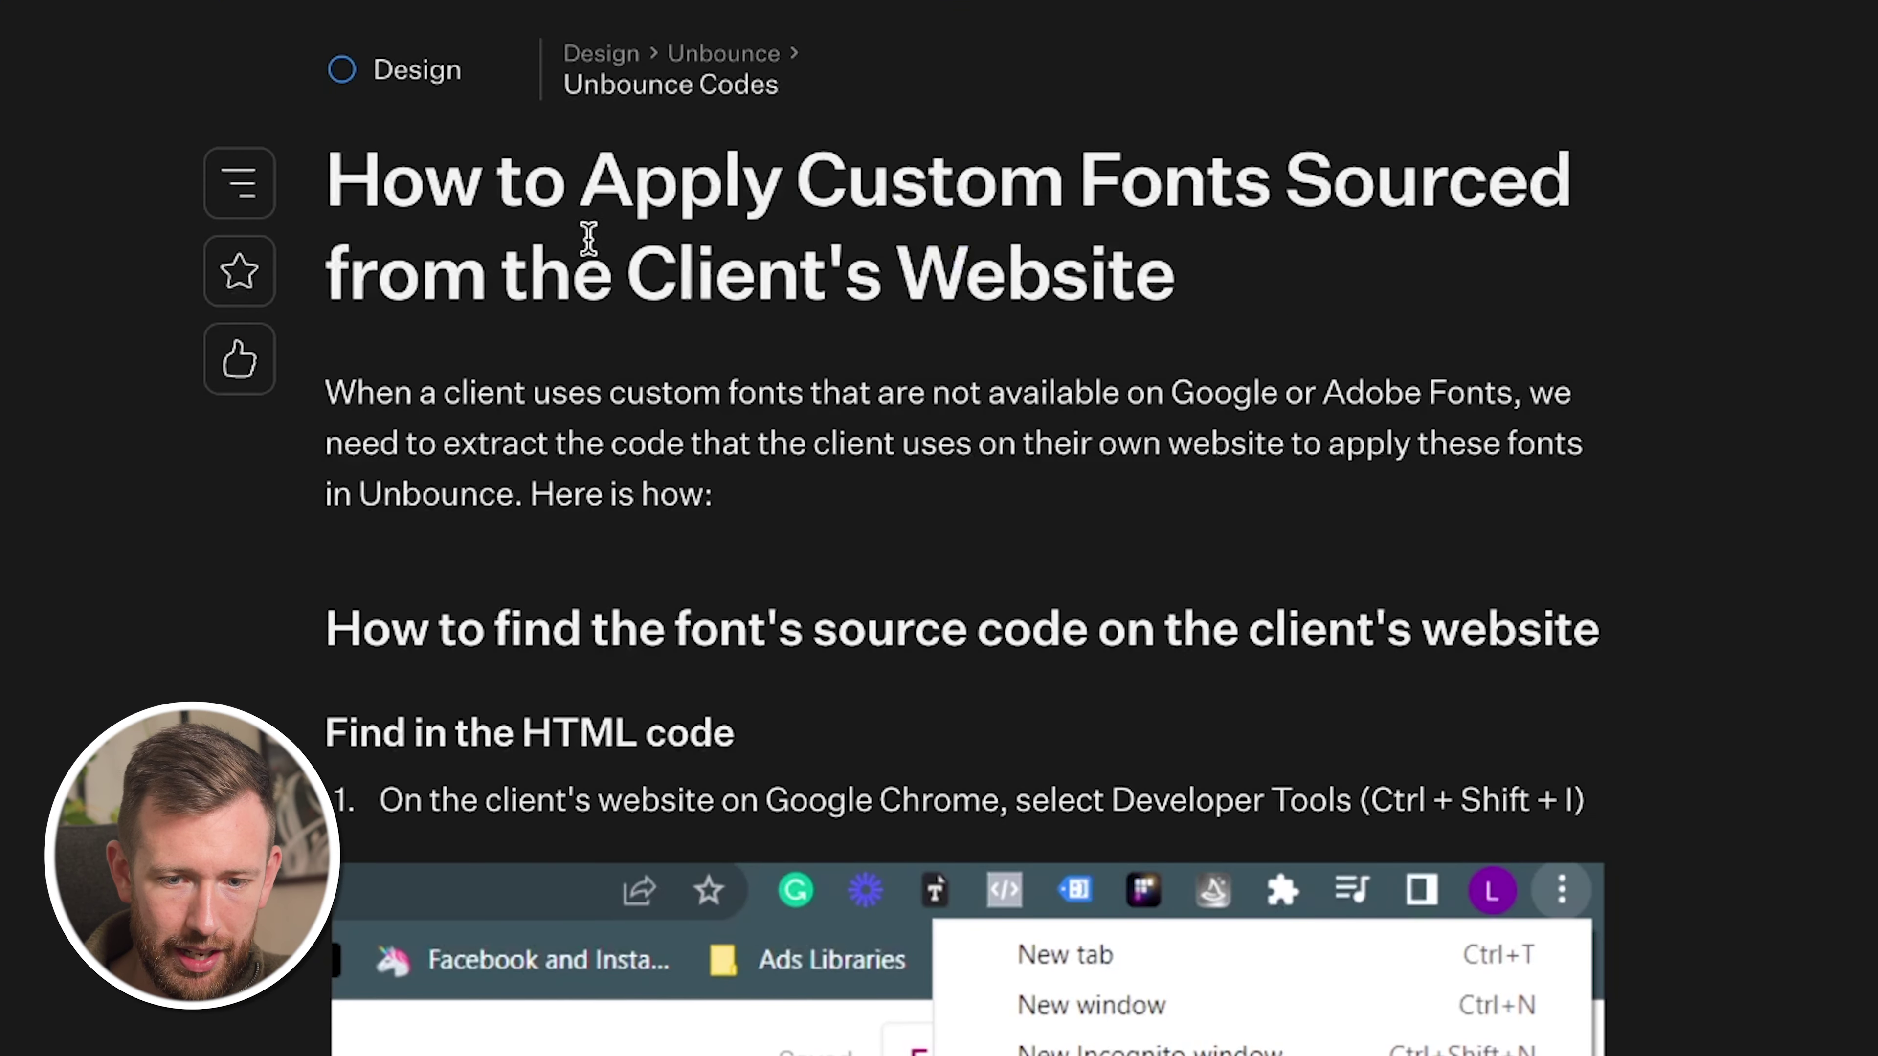
scroll(931, 479, down, 6)
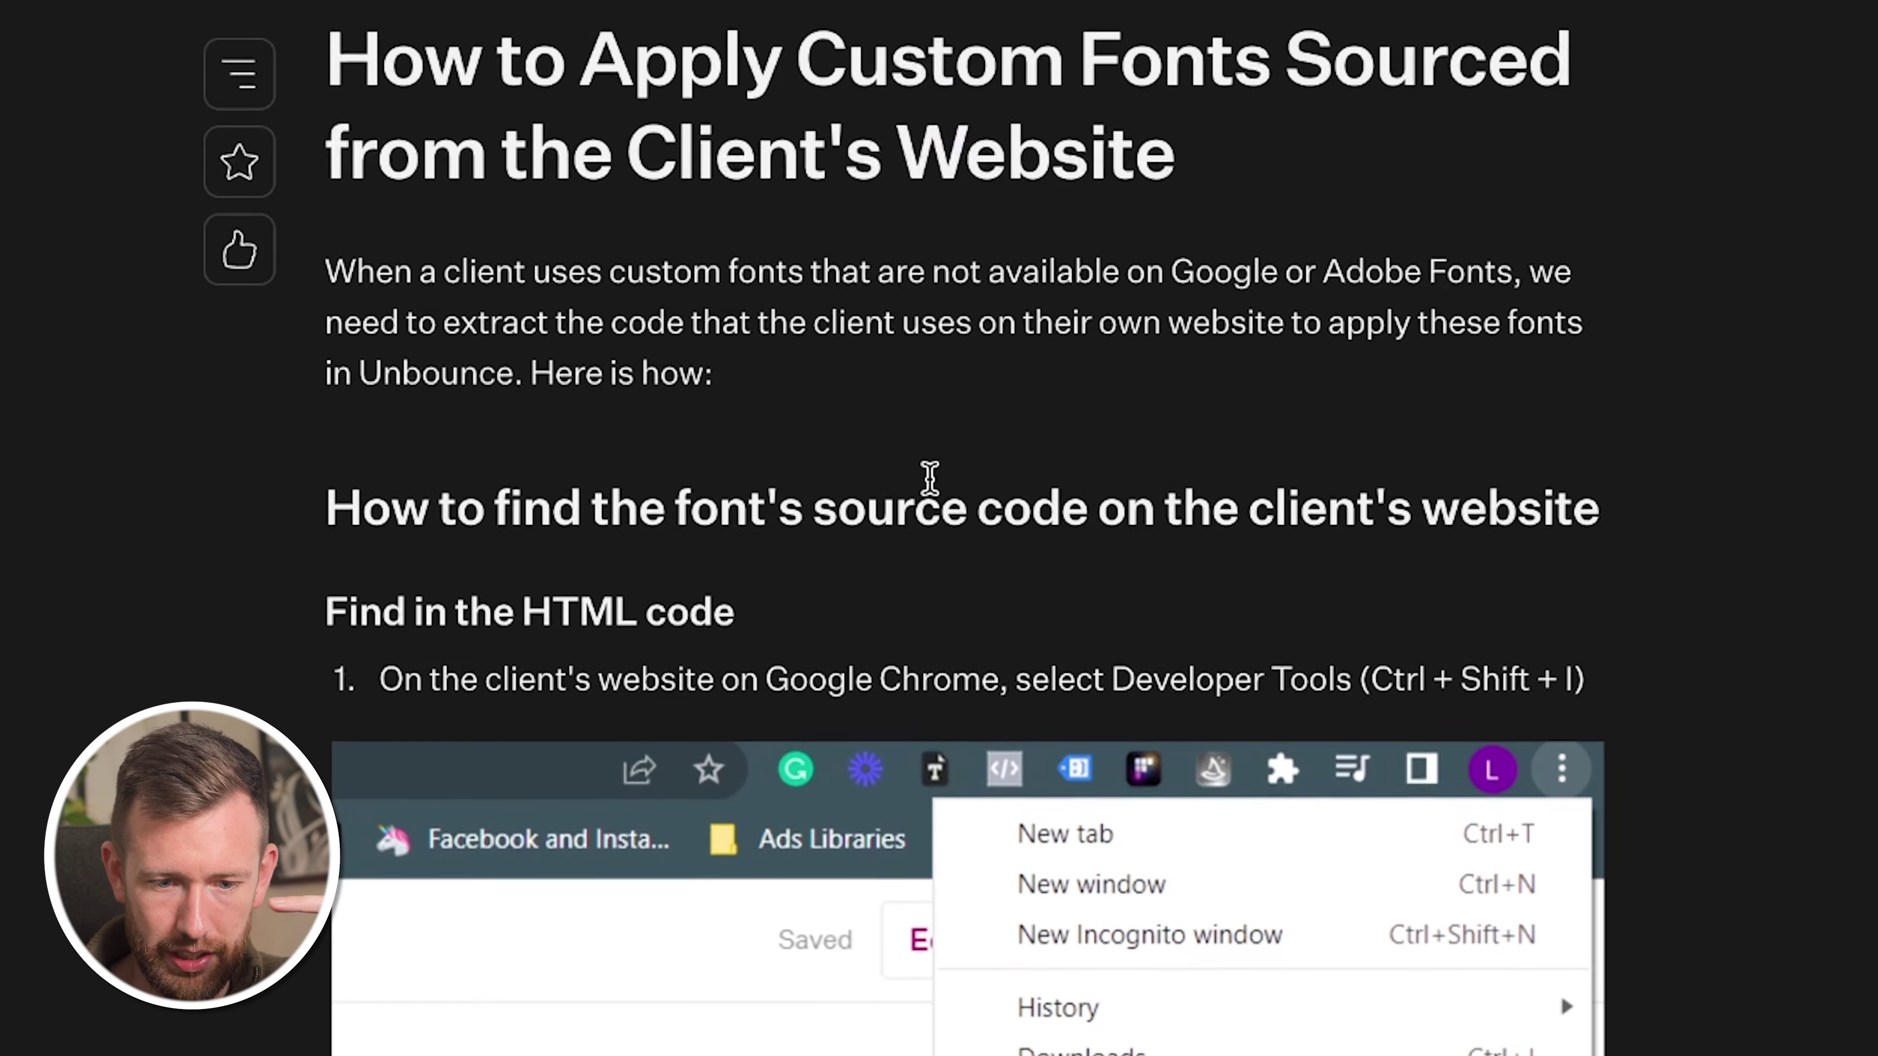
scroll(580, 130, down, 7)
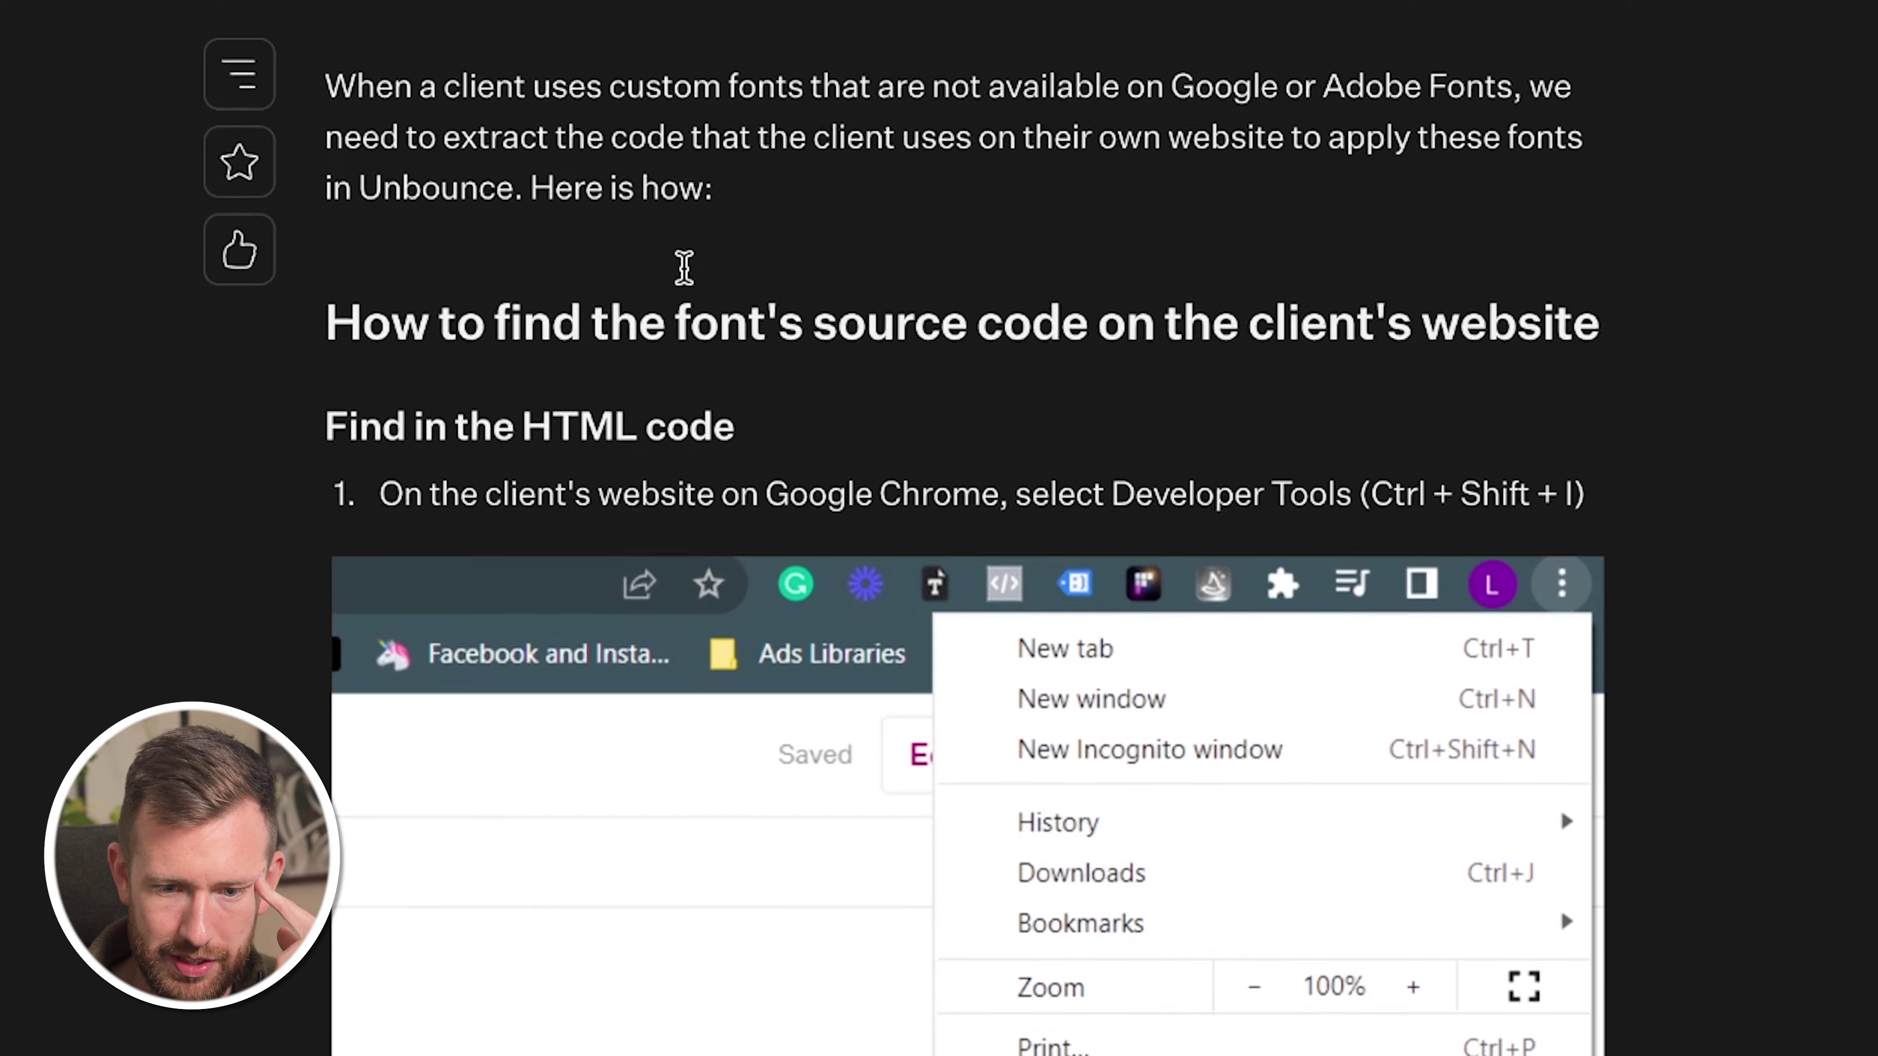
scroll(716, 352, down, 20)
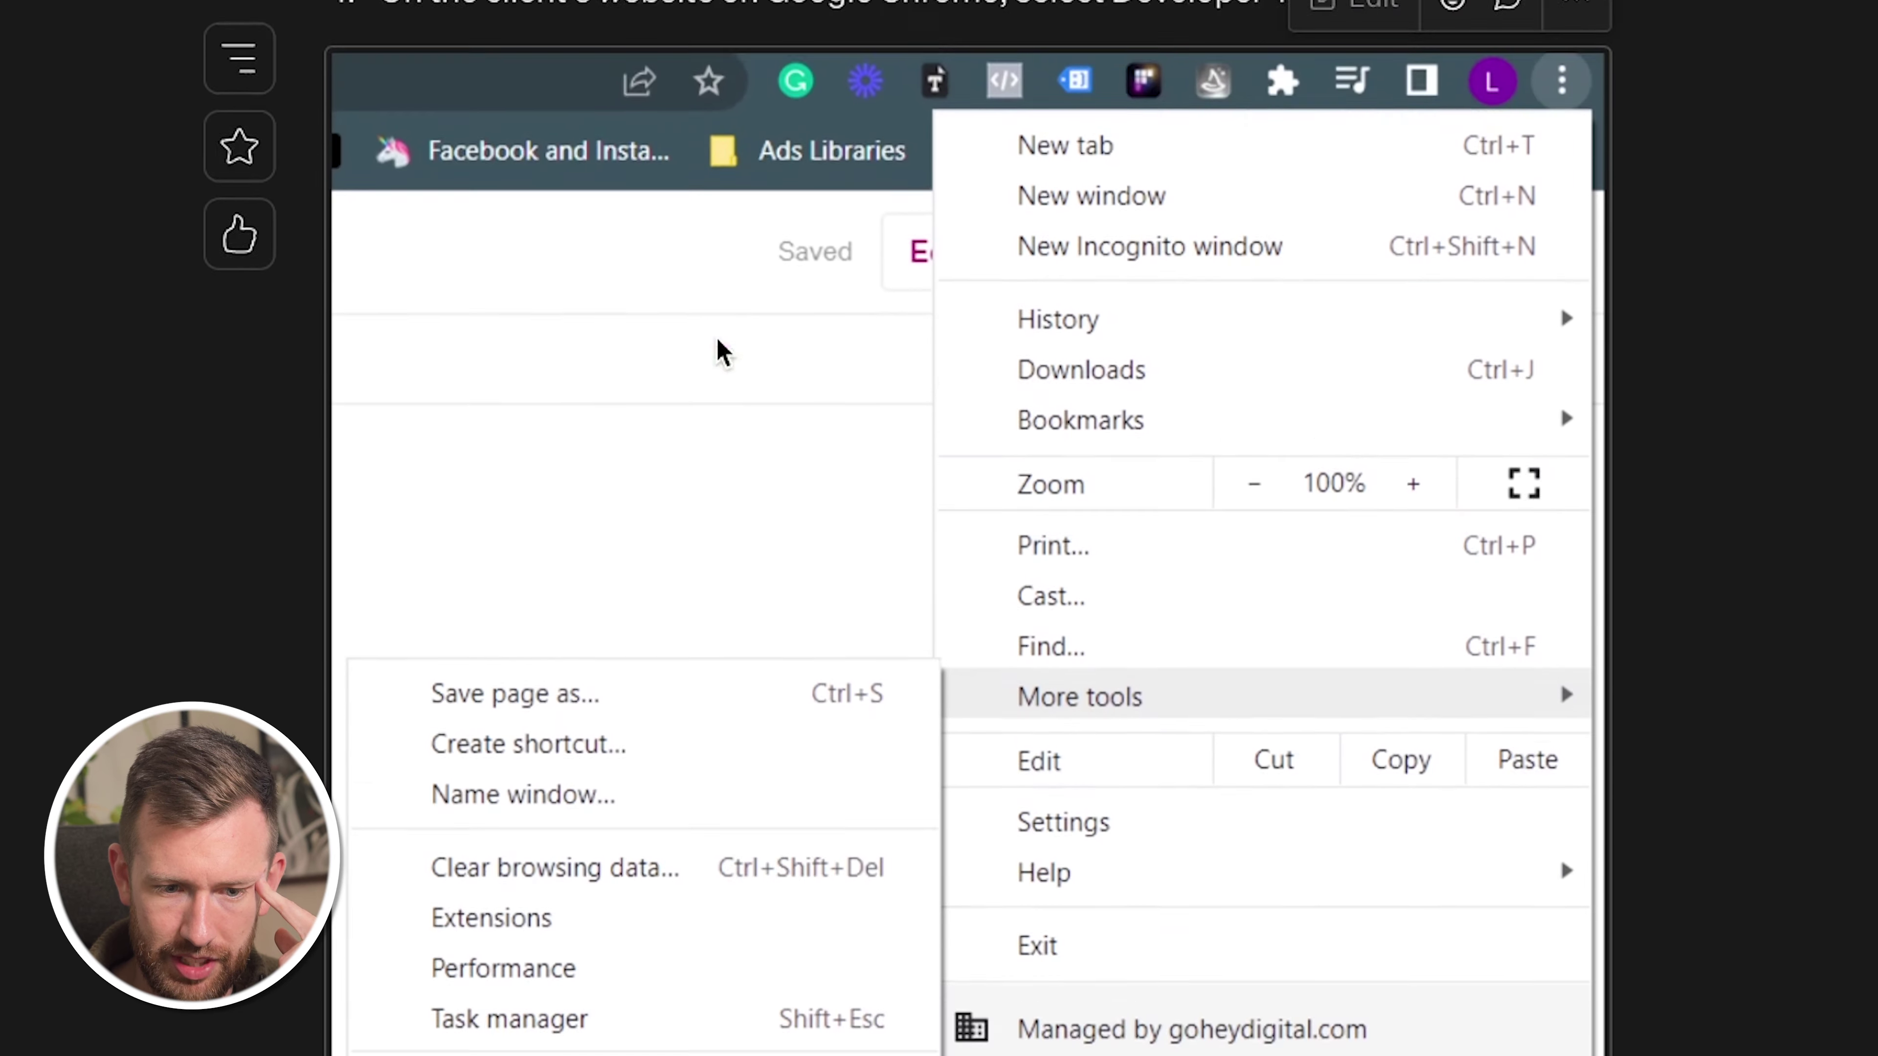
scroll(663, 596, down, 15)
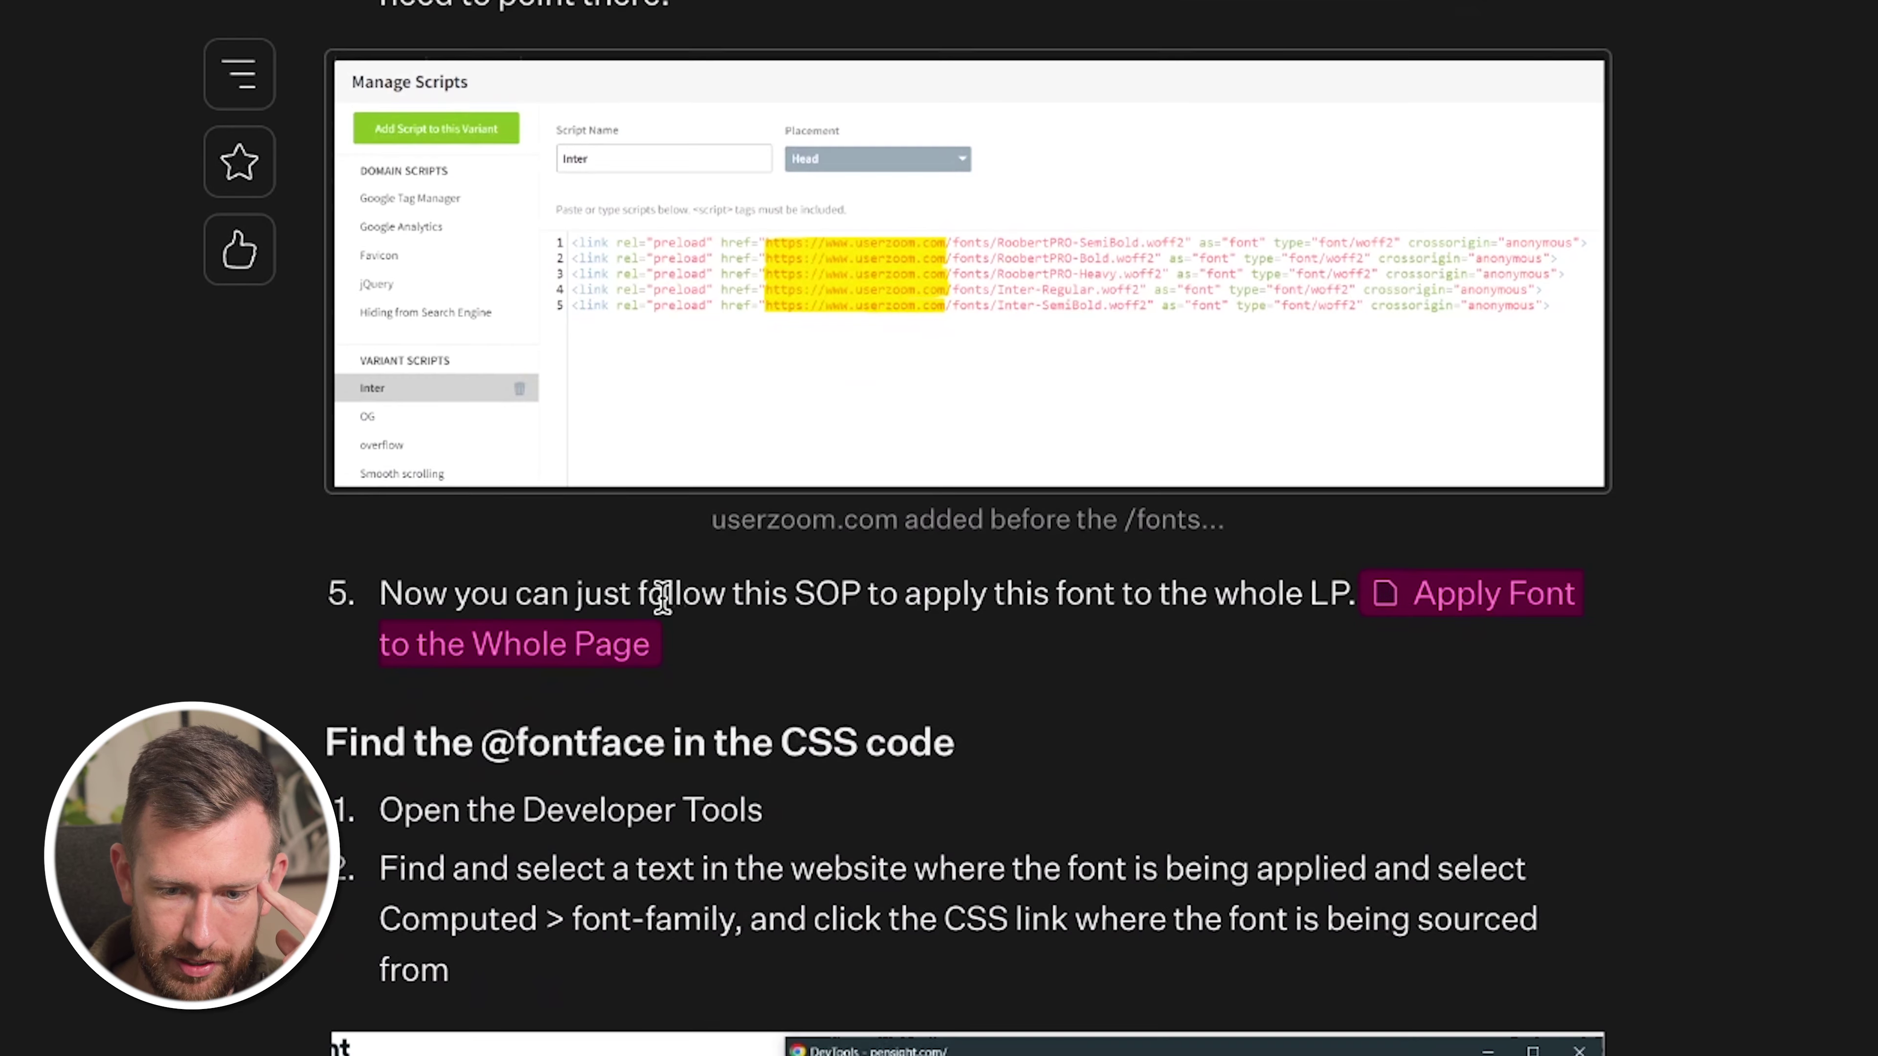
click(1460, 608)
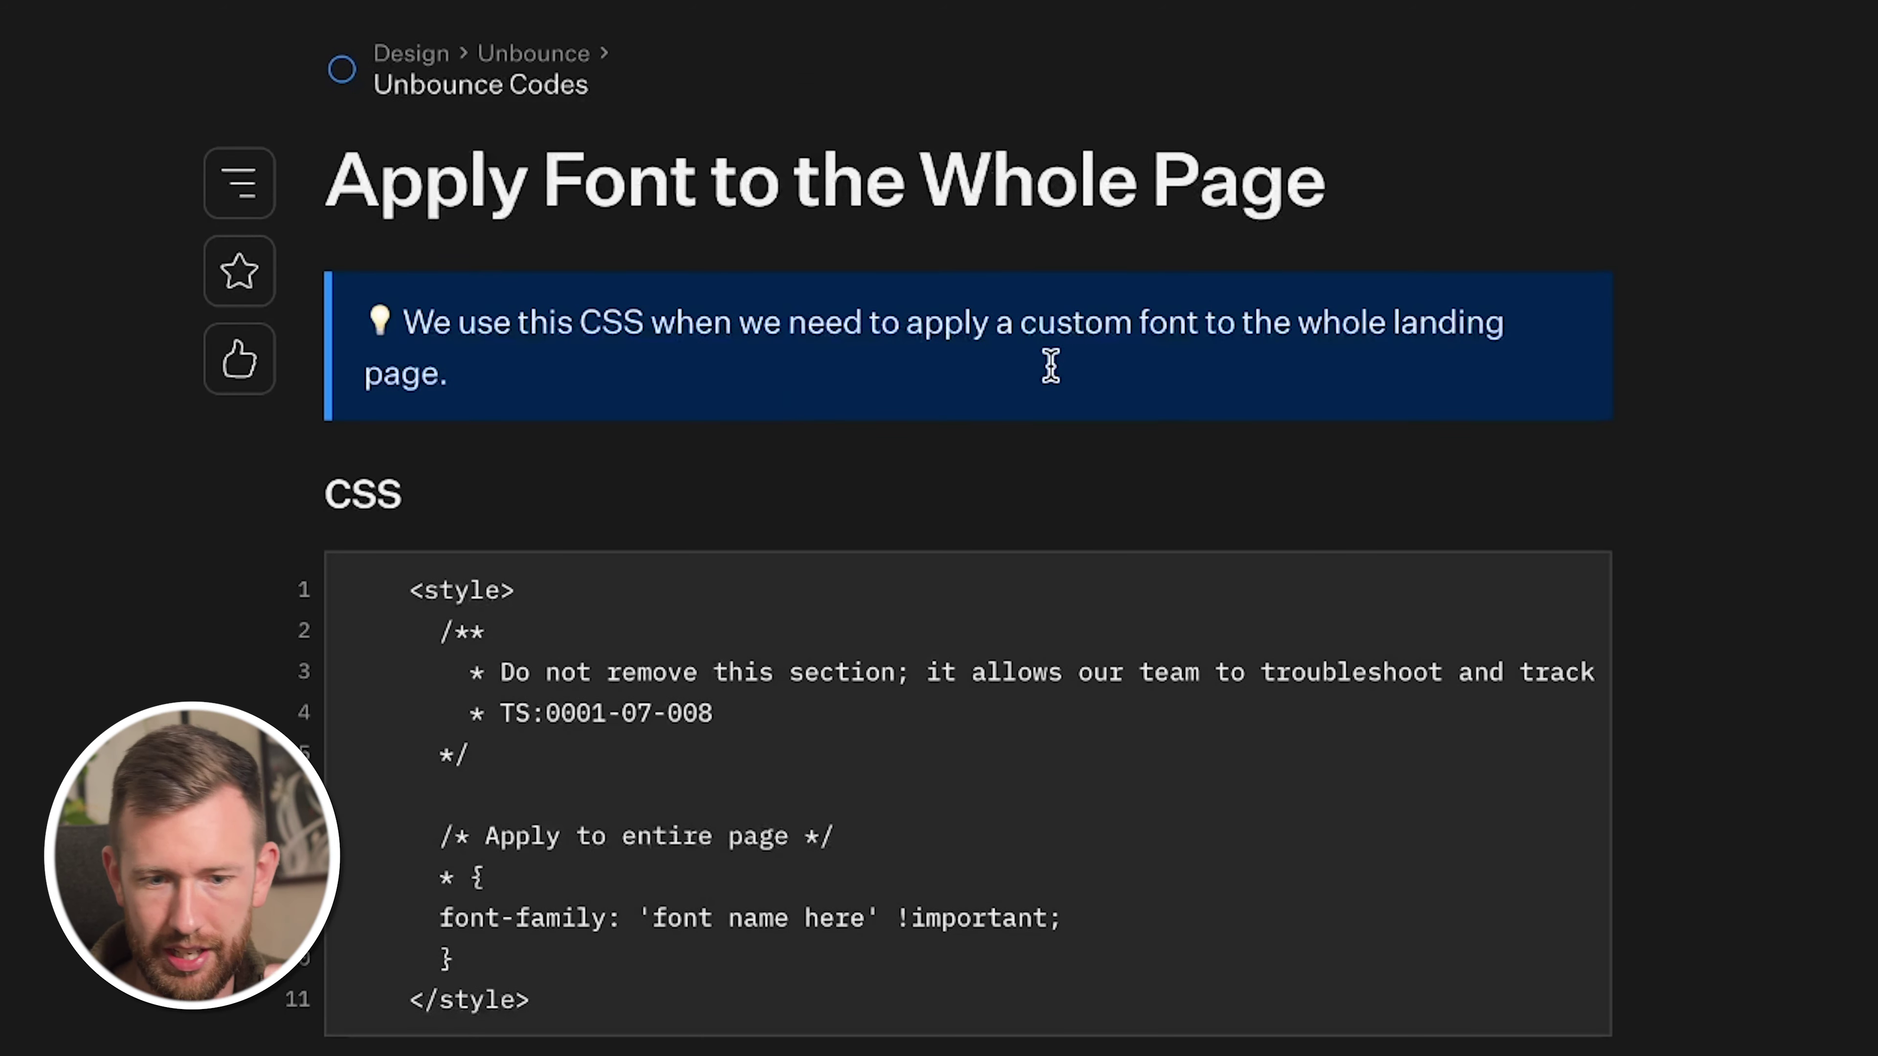
scroll(831, 386, down, 20)
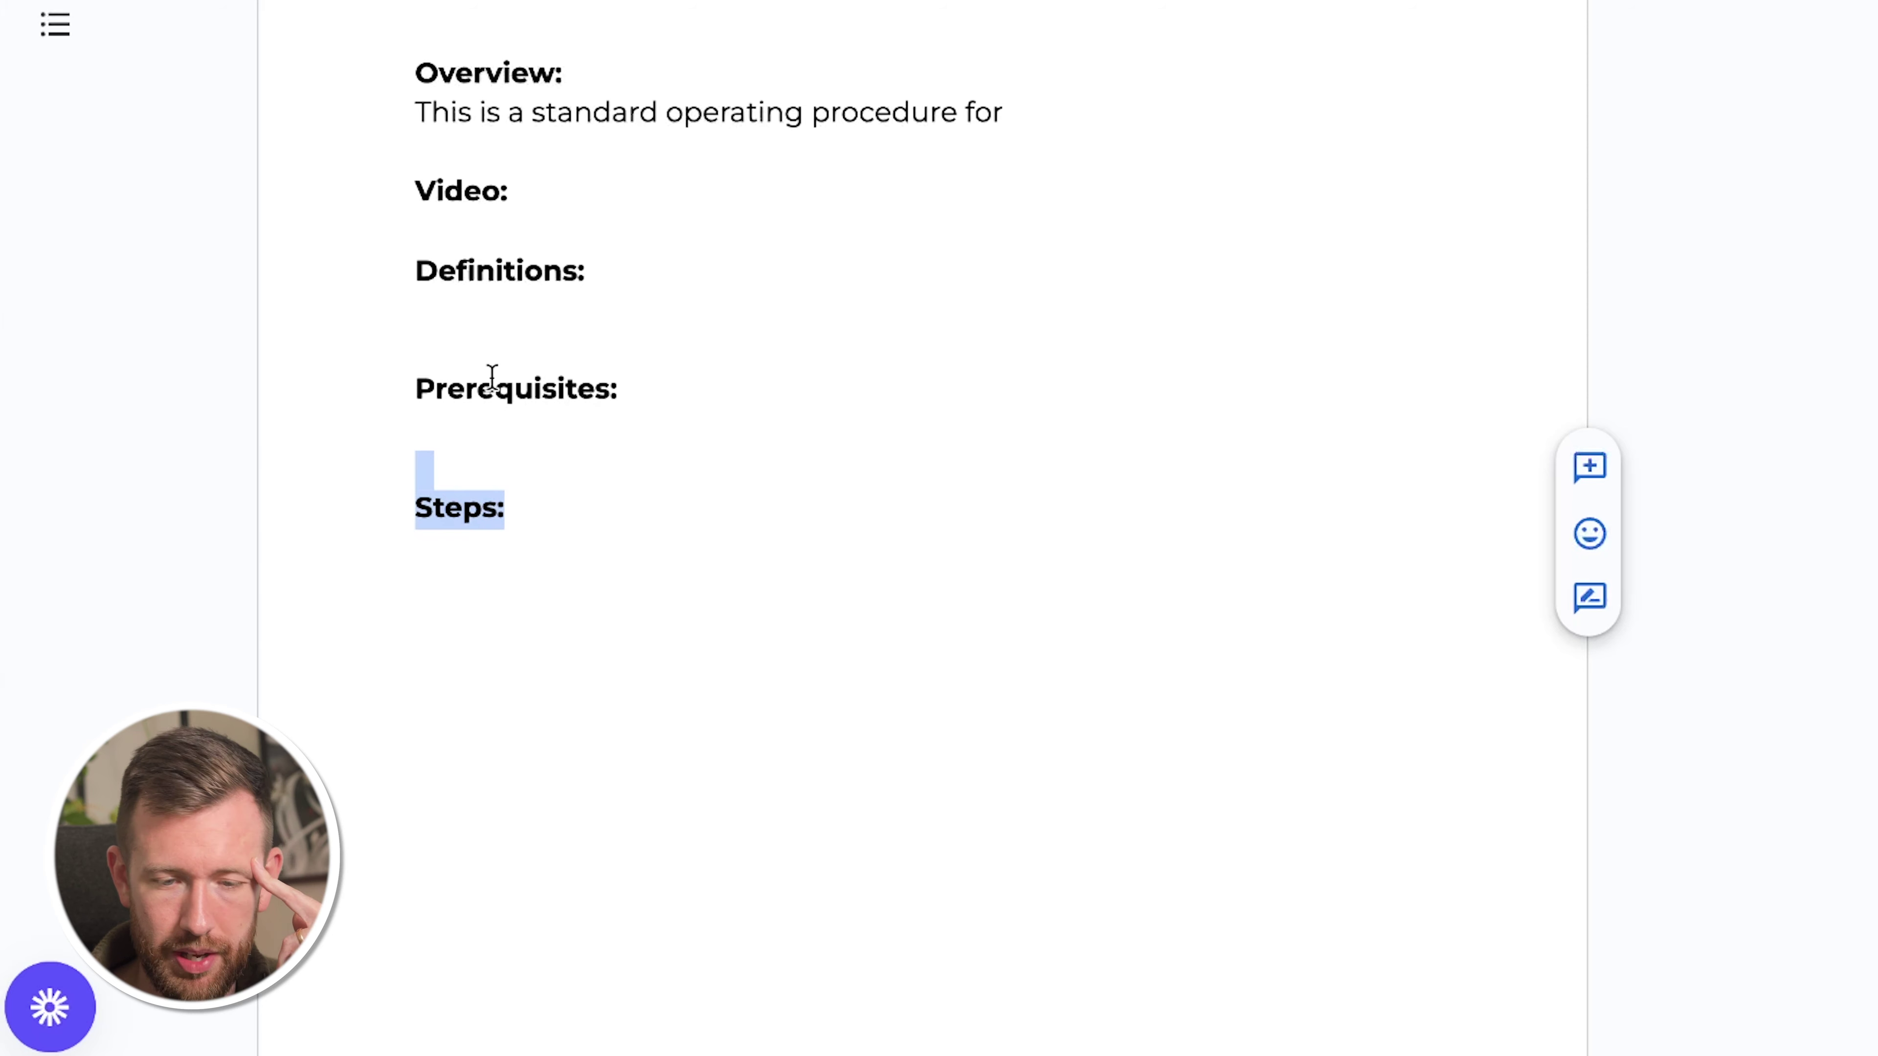
- Highlight the template's Overview, Video, Definitions and Prerequisites headings, then begin a web search for 'sop building'
scroll(731, 454, up, 1)
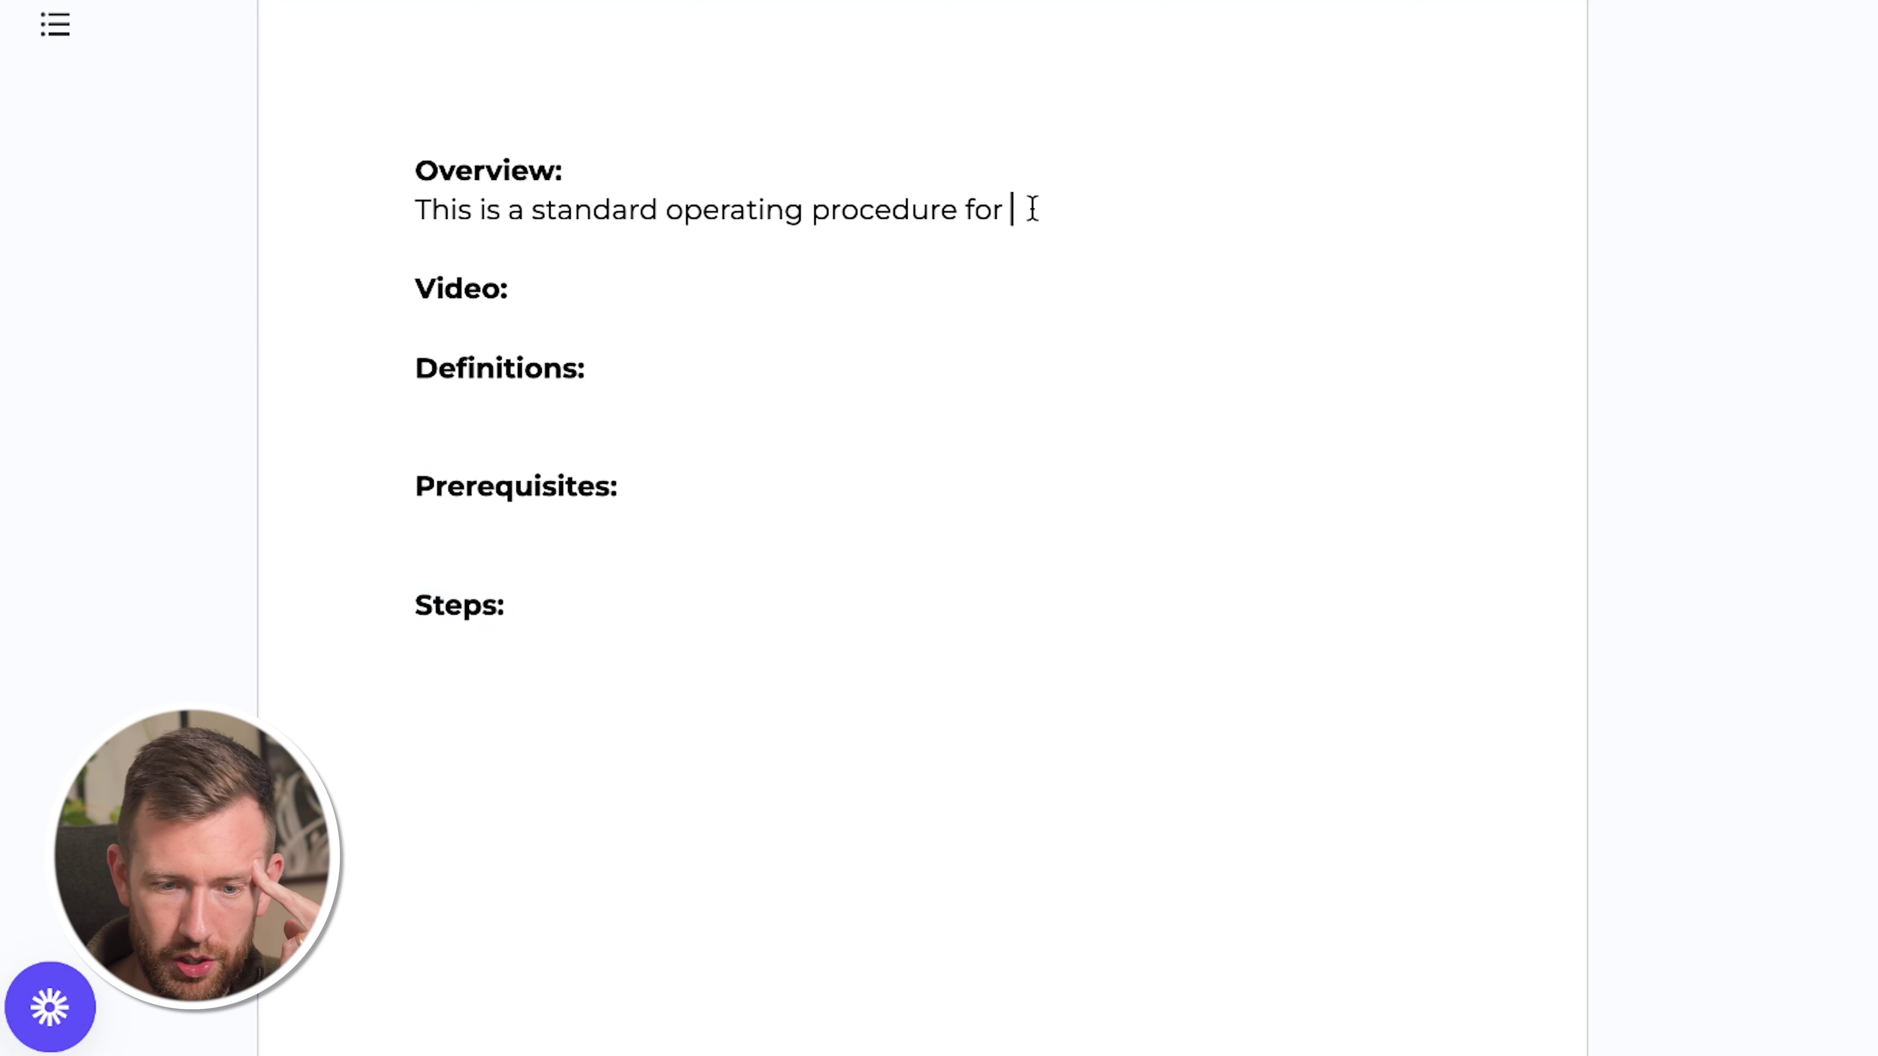
drag(1032, 209, 482, 173)
click(594, 320)
drag(507, 415, 367, 350)
drag(643, 490, 397, 466)
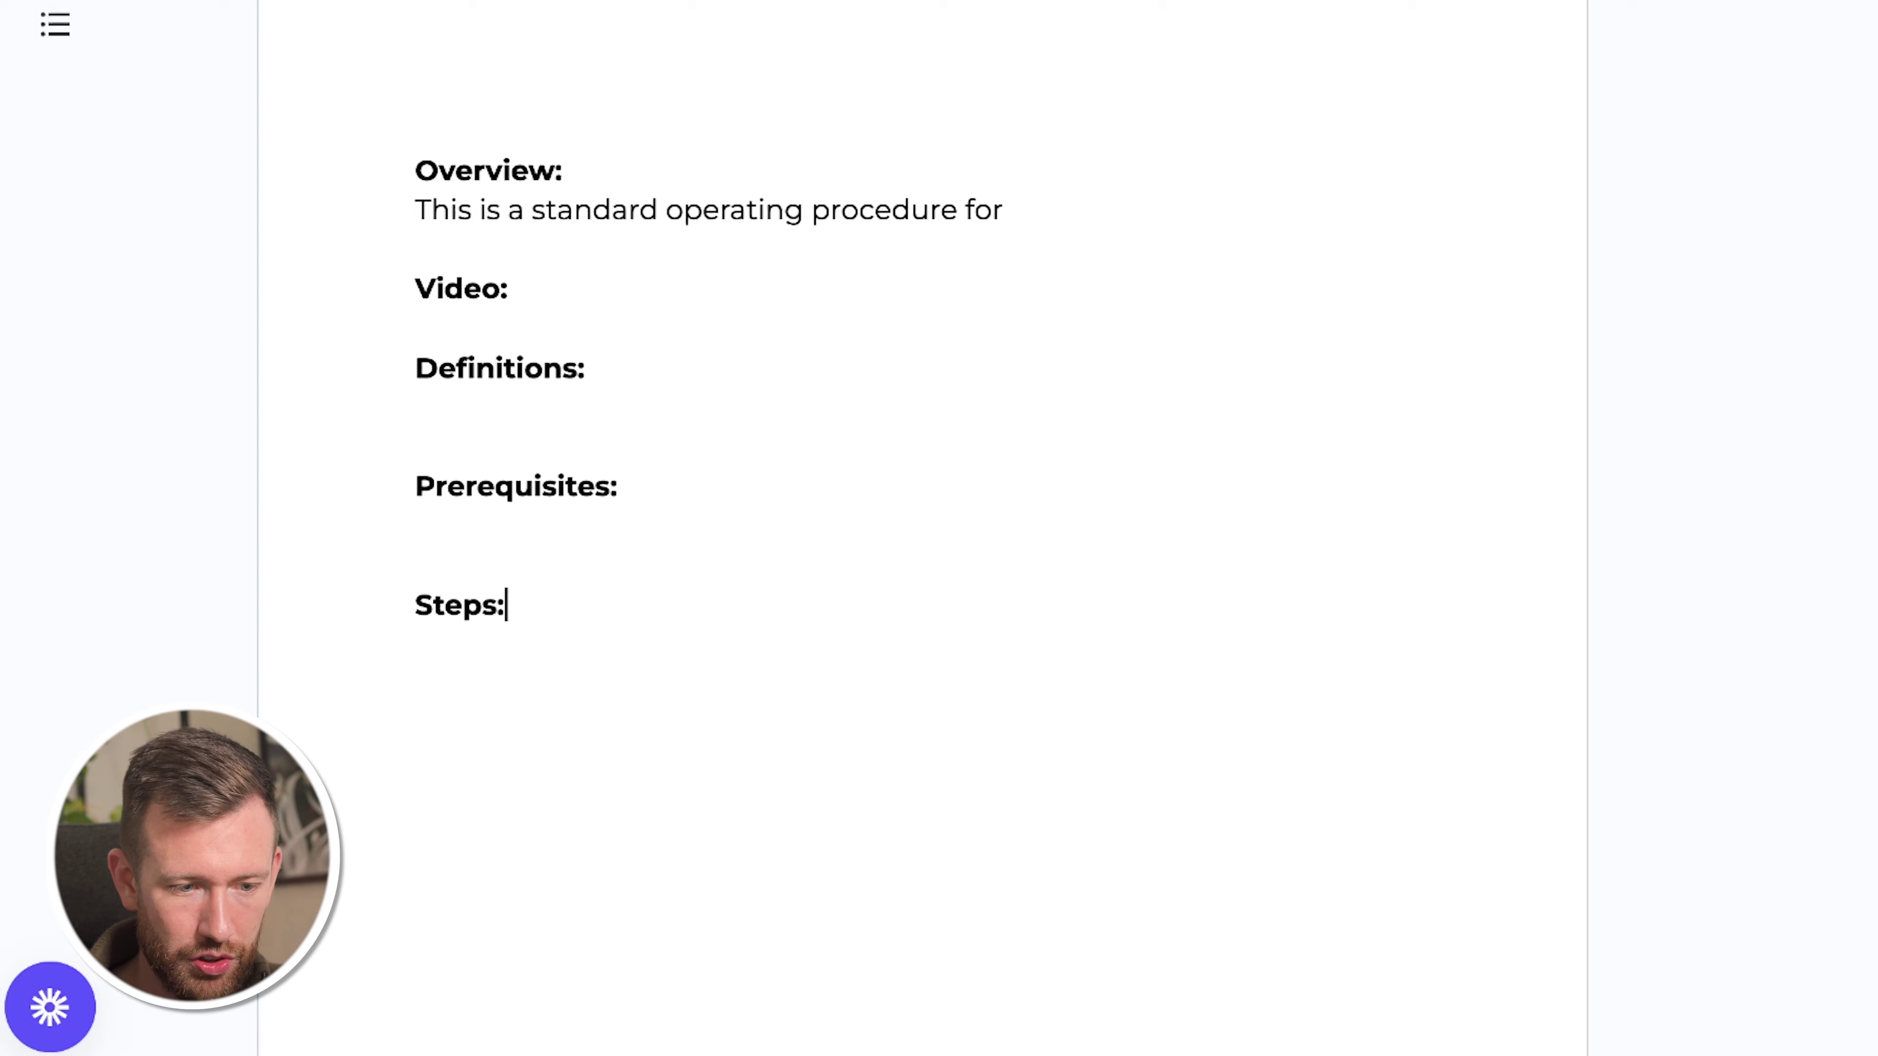
click(95, 444)
text(sop building tools)
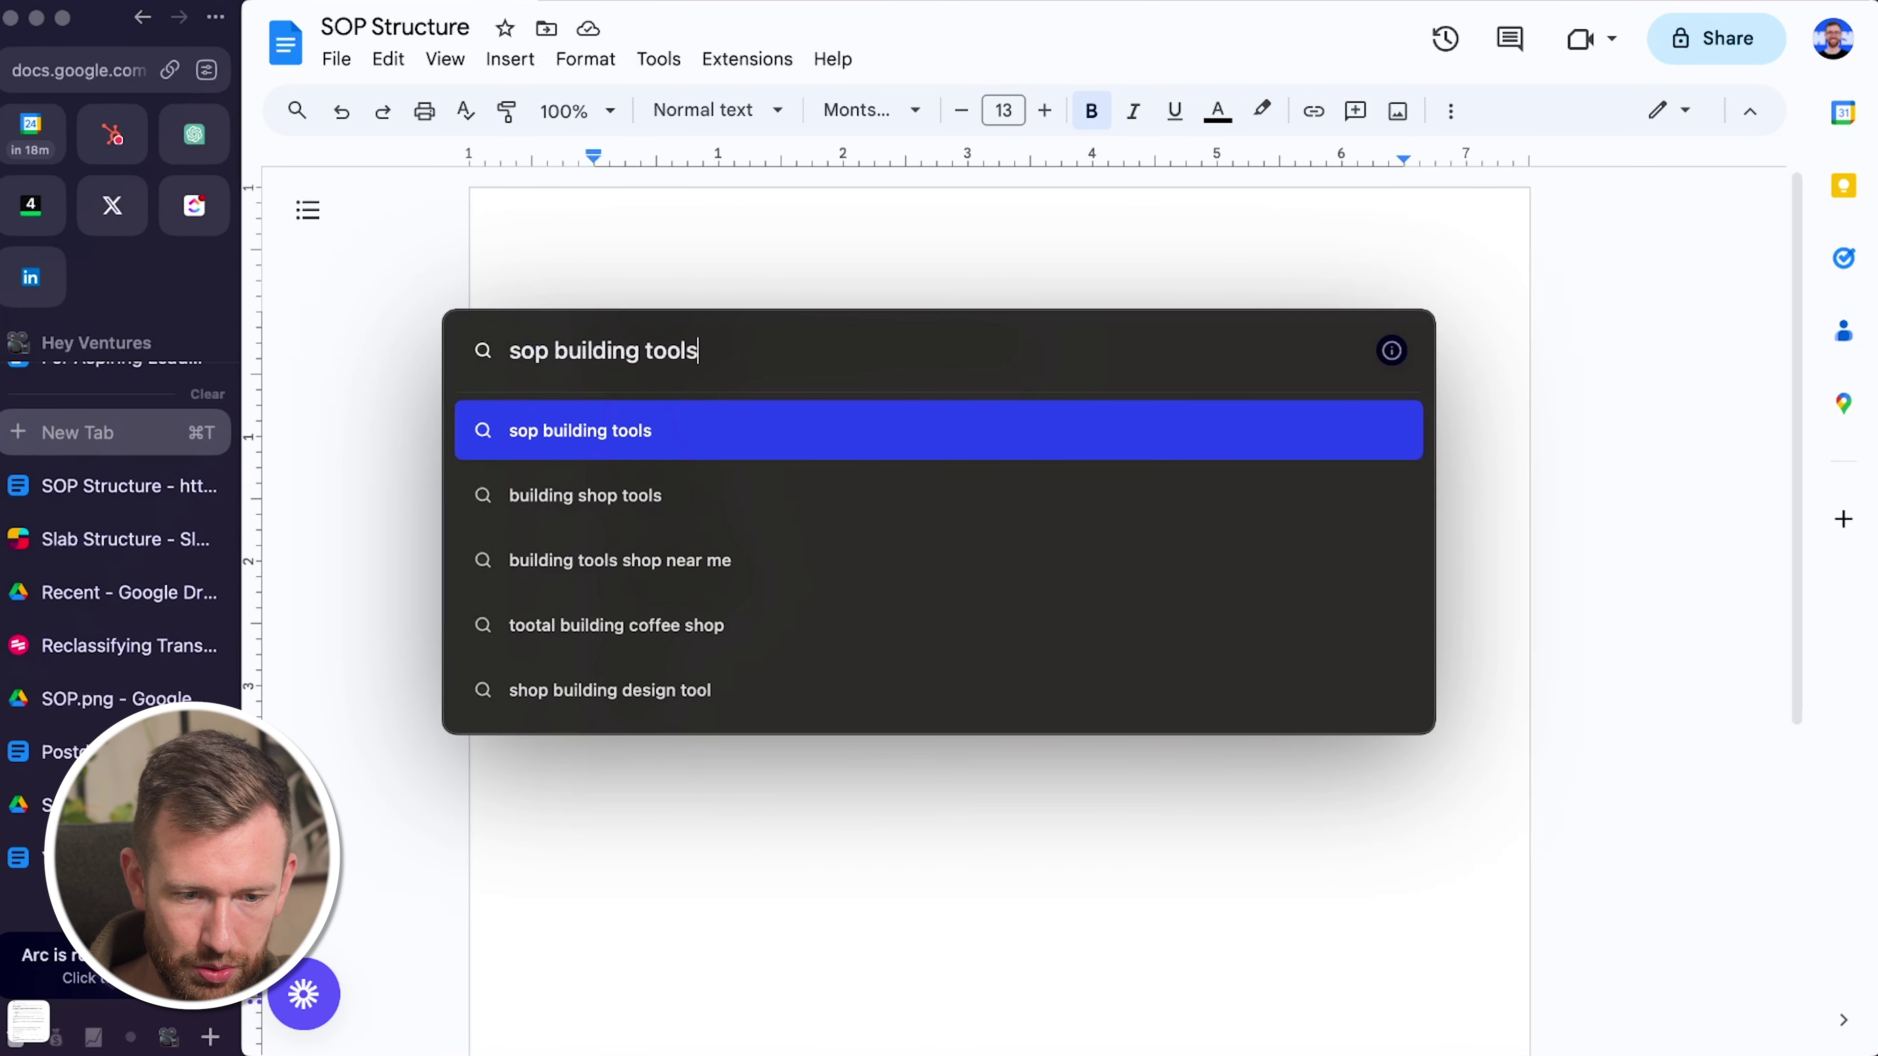
- Search 'sop building tools' and read ScribeHow's 'Top Free SOP Software [2023]' TL;DR list
key(Return)
scroll(708, 444, down, 3)
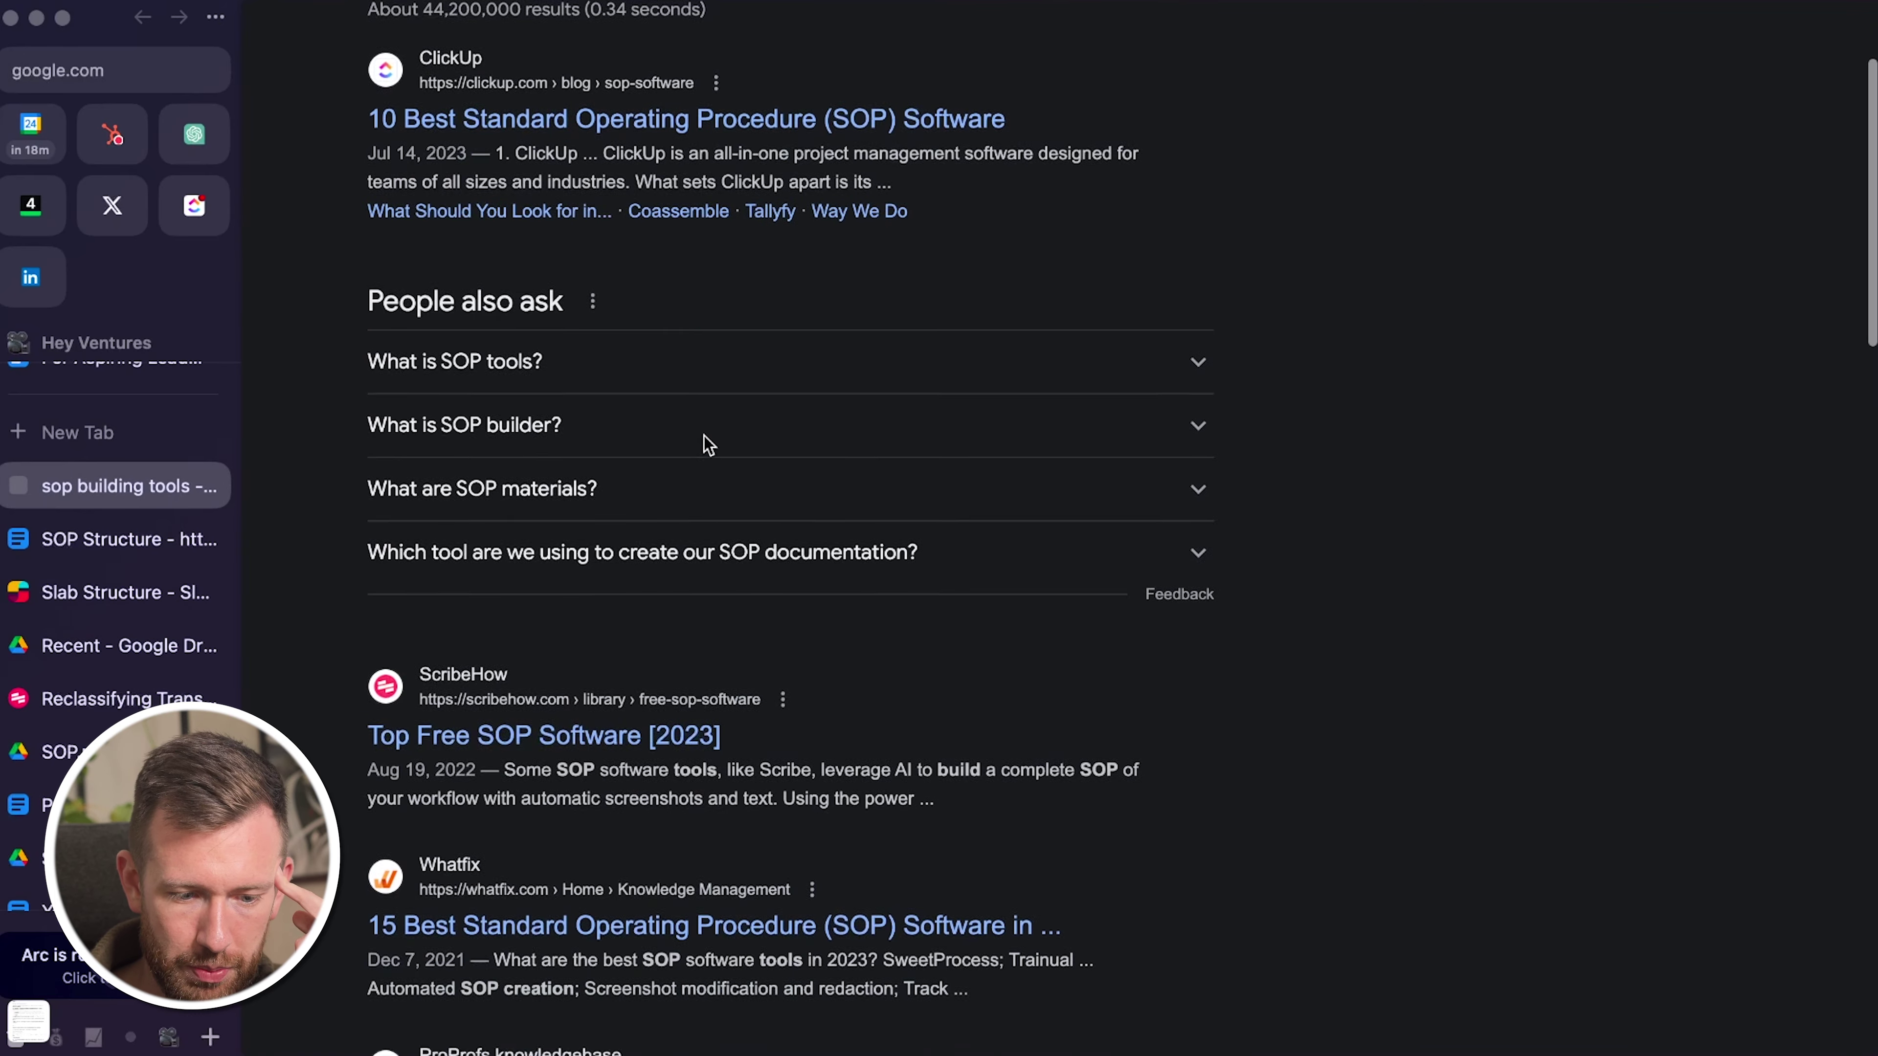
scroll(708, 444, down, 2)
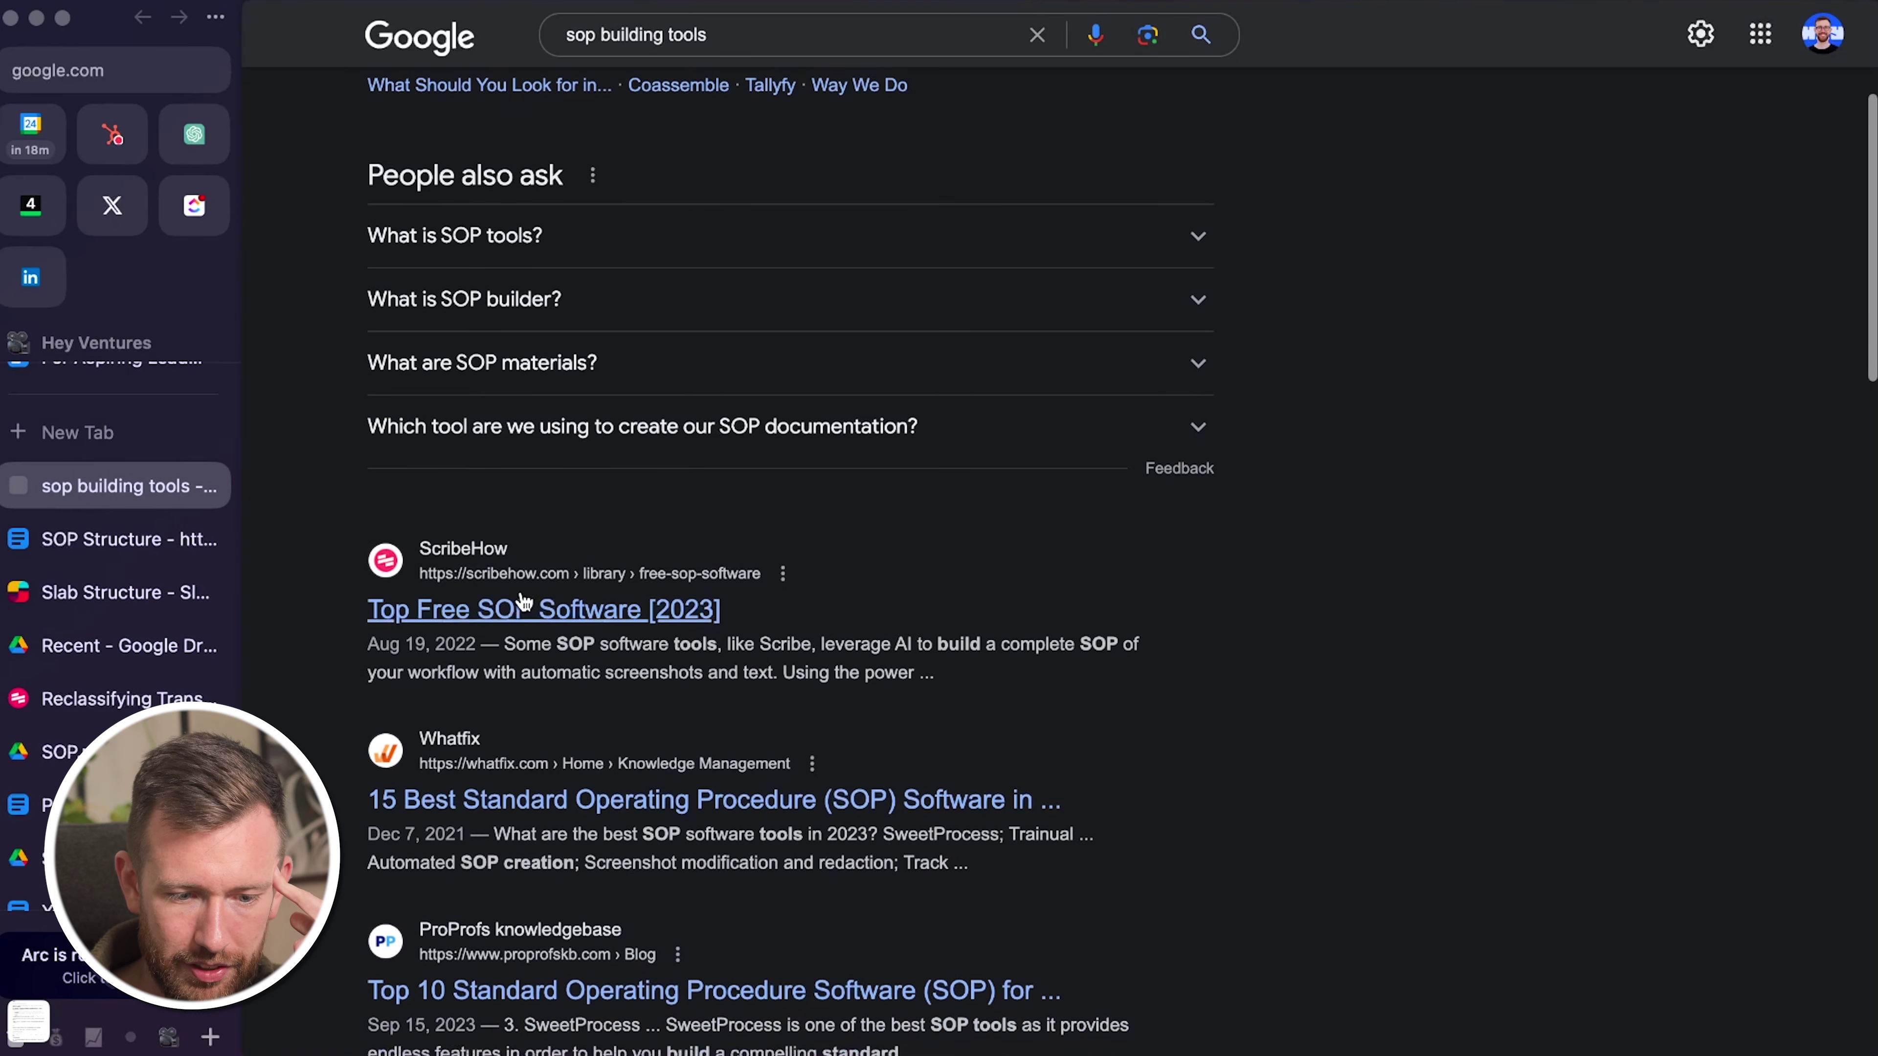
click(605, 549)
scroll(1123, 510, down, 15)
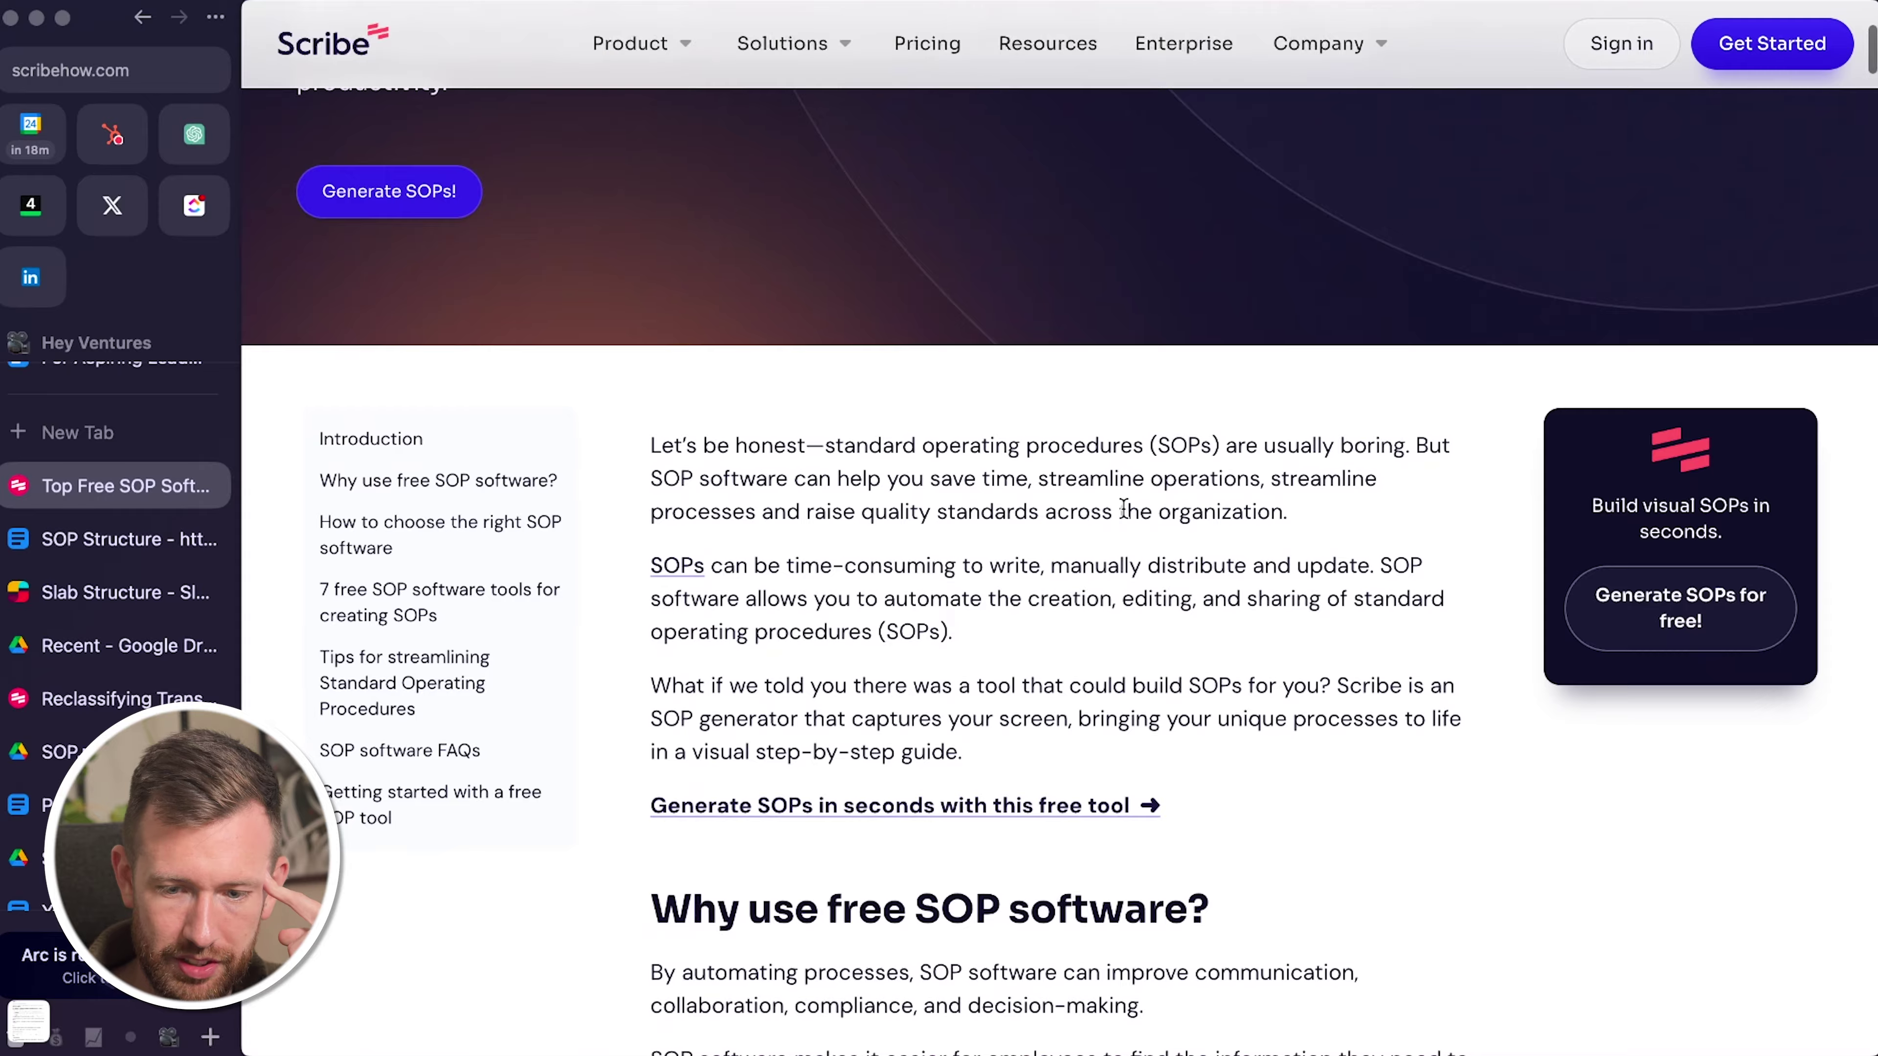
scroll(1123, 509, down, 10)
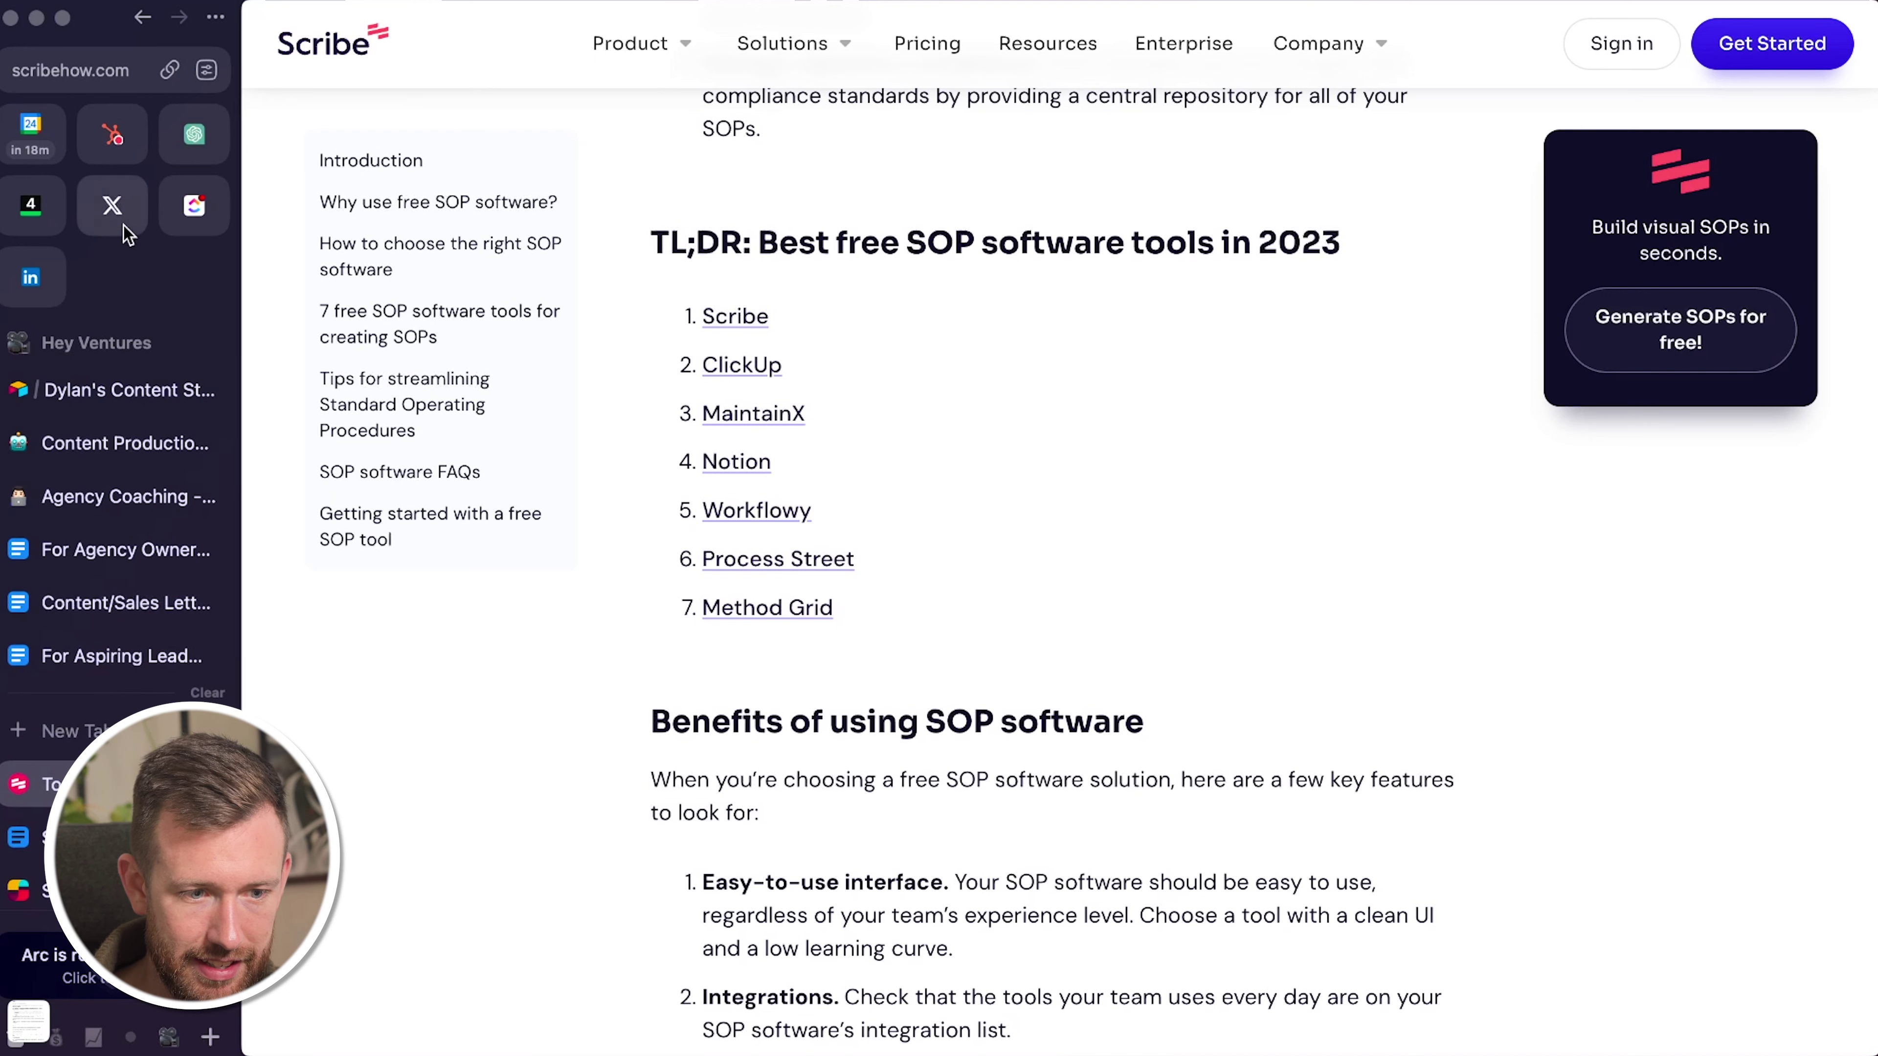
scroll(147, 564, down, 5)
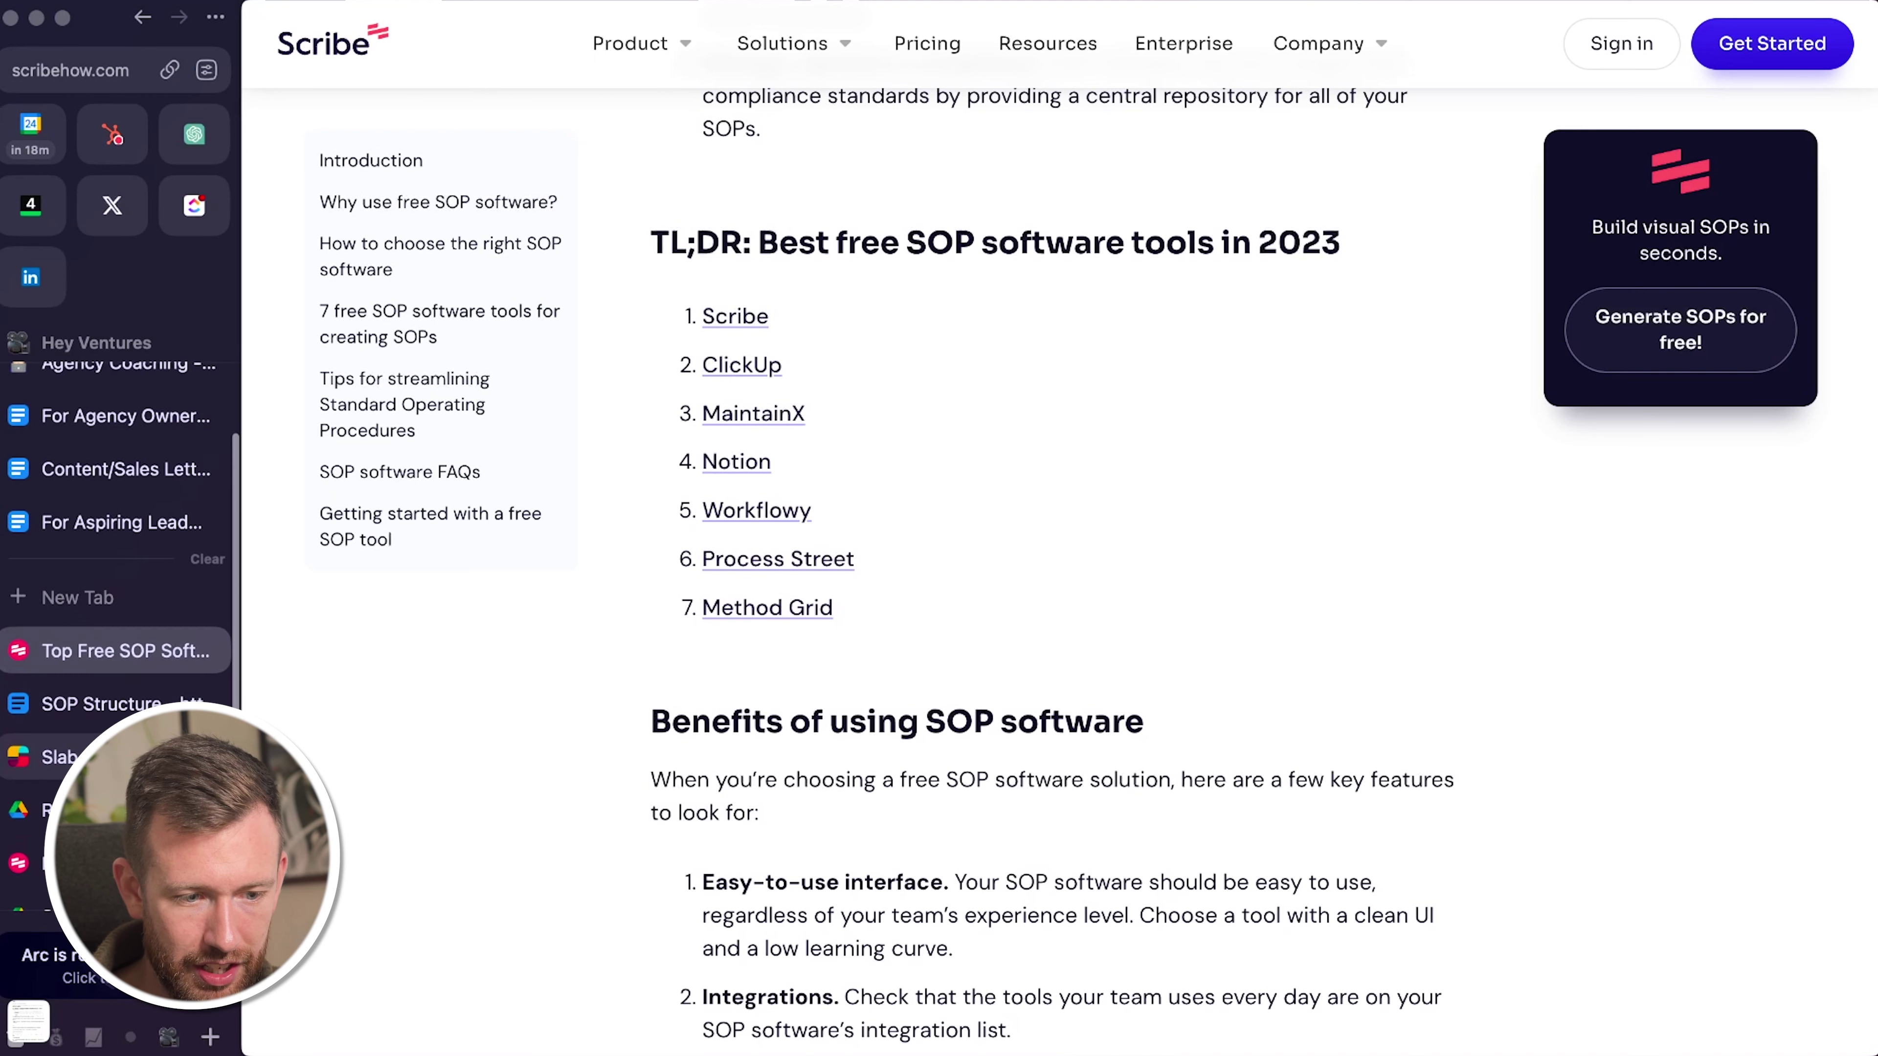
scroll(118, 518, up, 5)
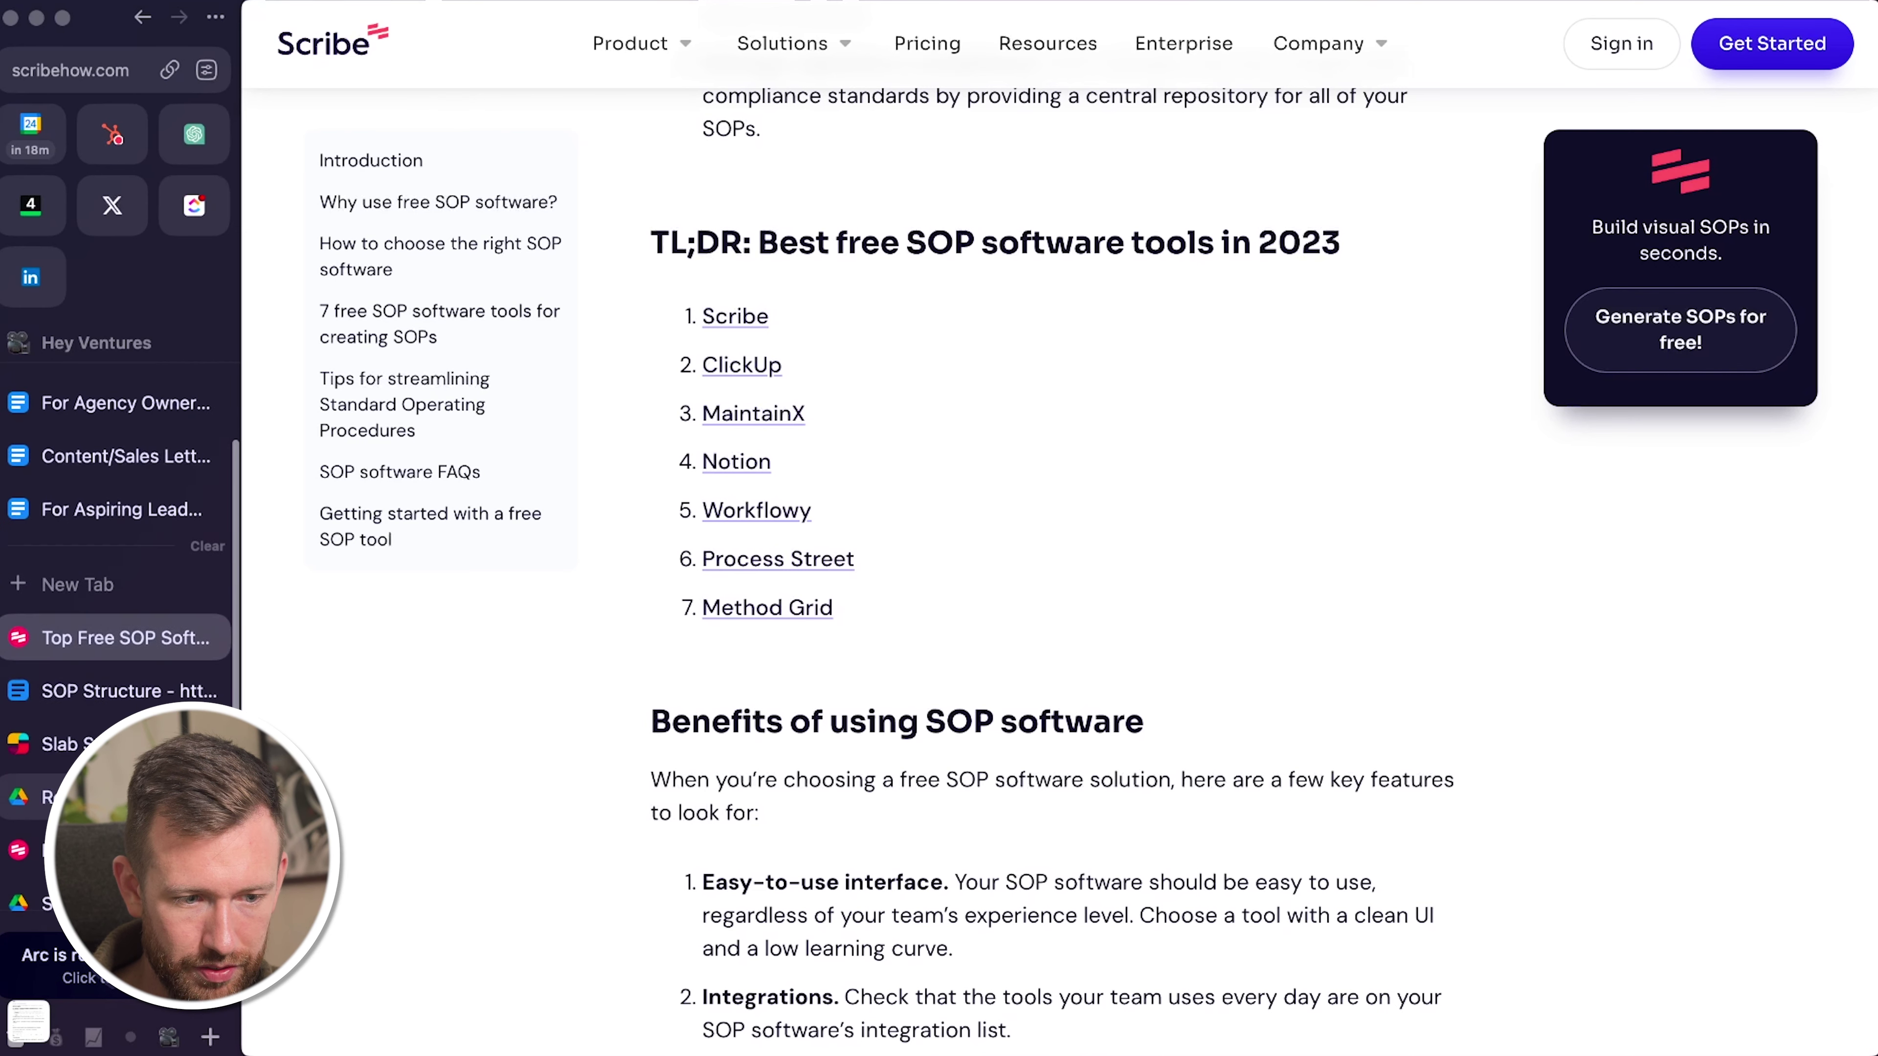
click(101, 674)
- Go to loom.com, open the newest library video and show its transcript
text(loom)
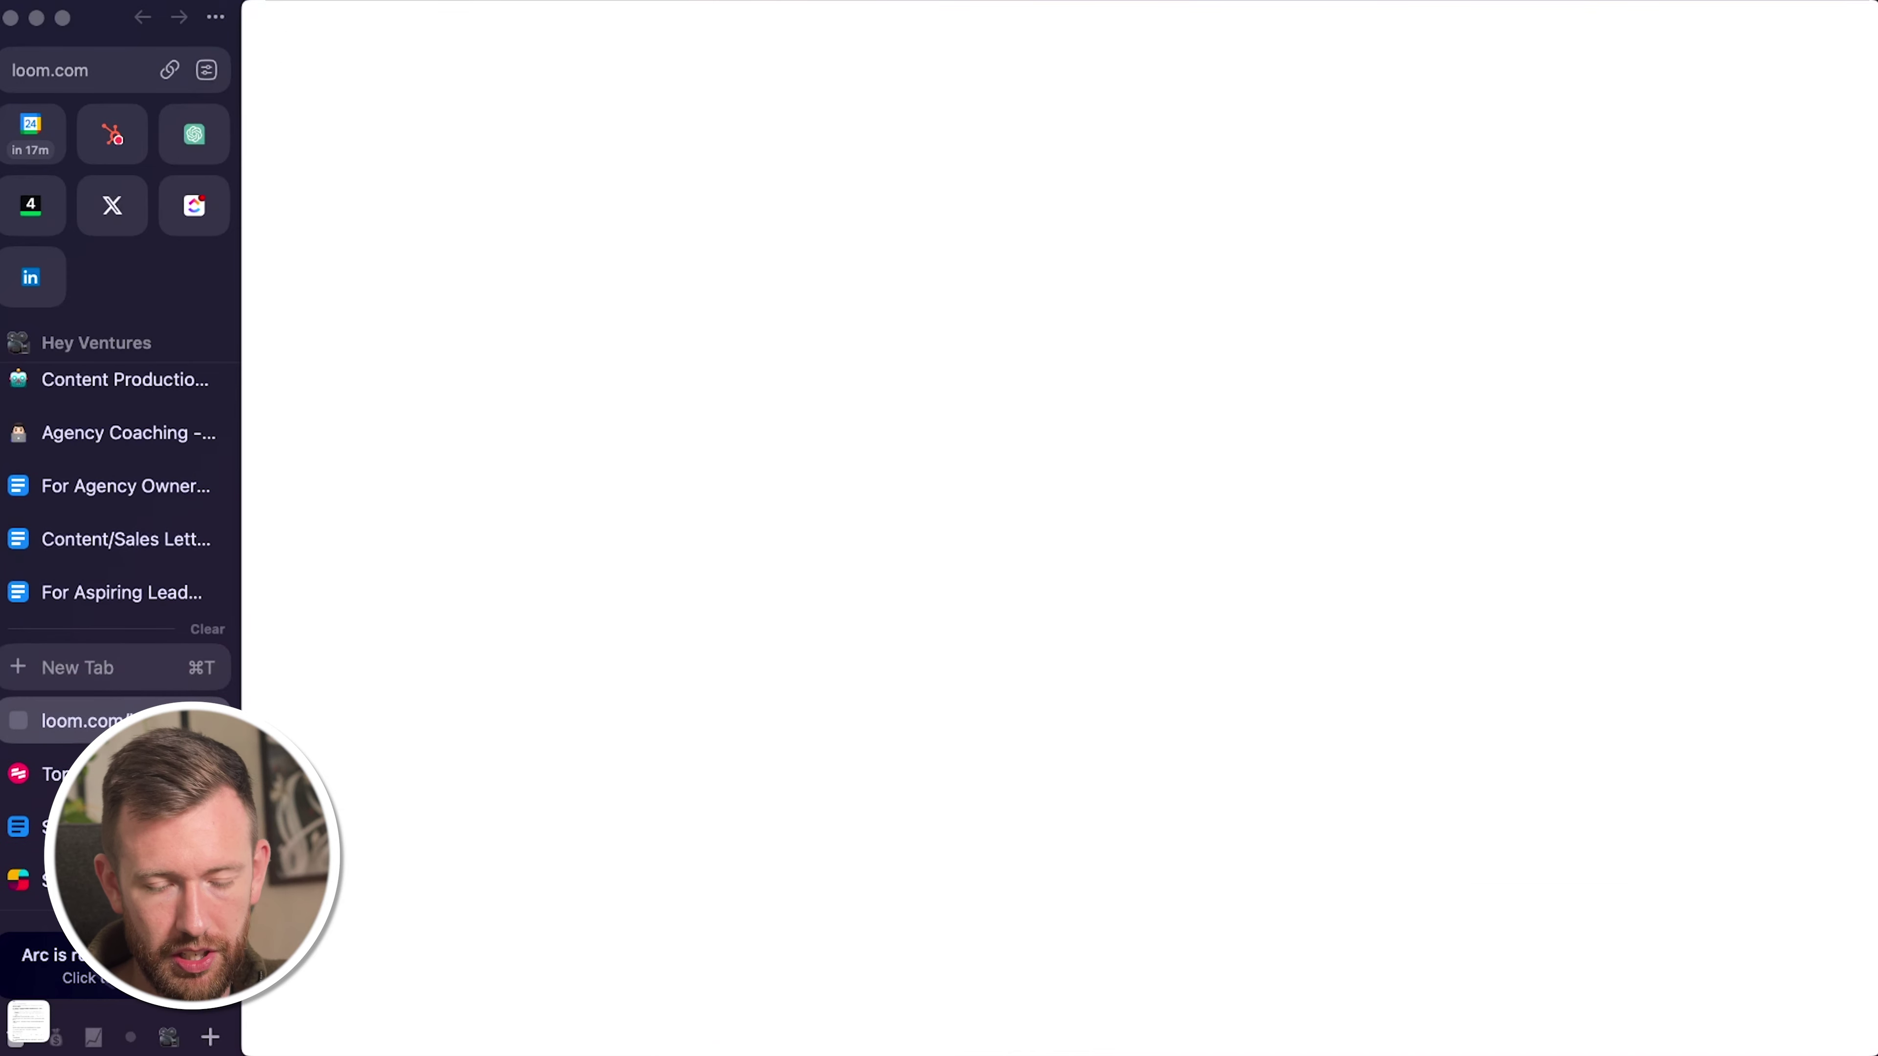
scroll(848, 324, down, 2)
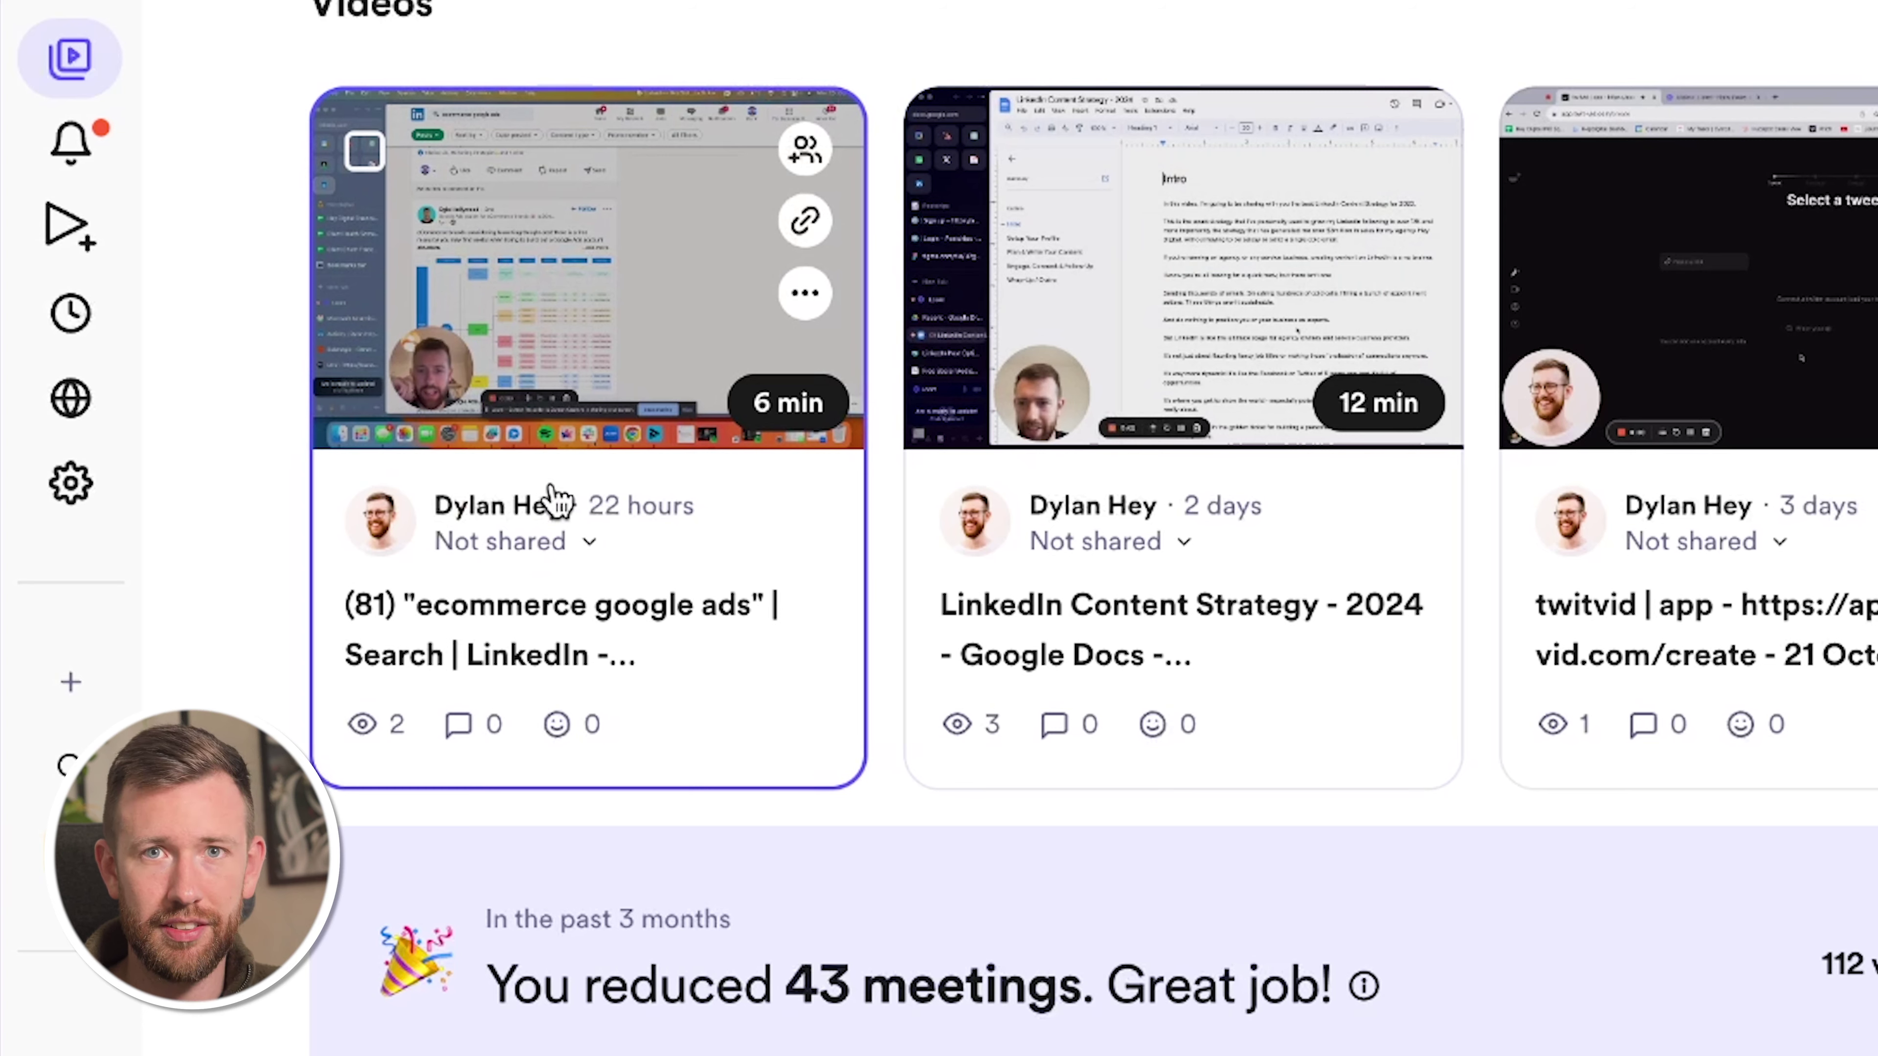
click(680, 659)
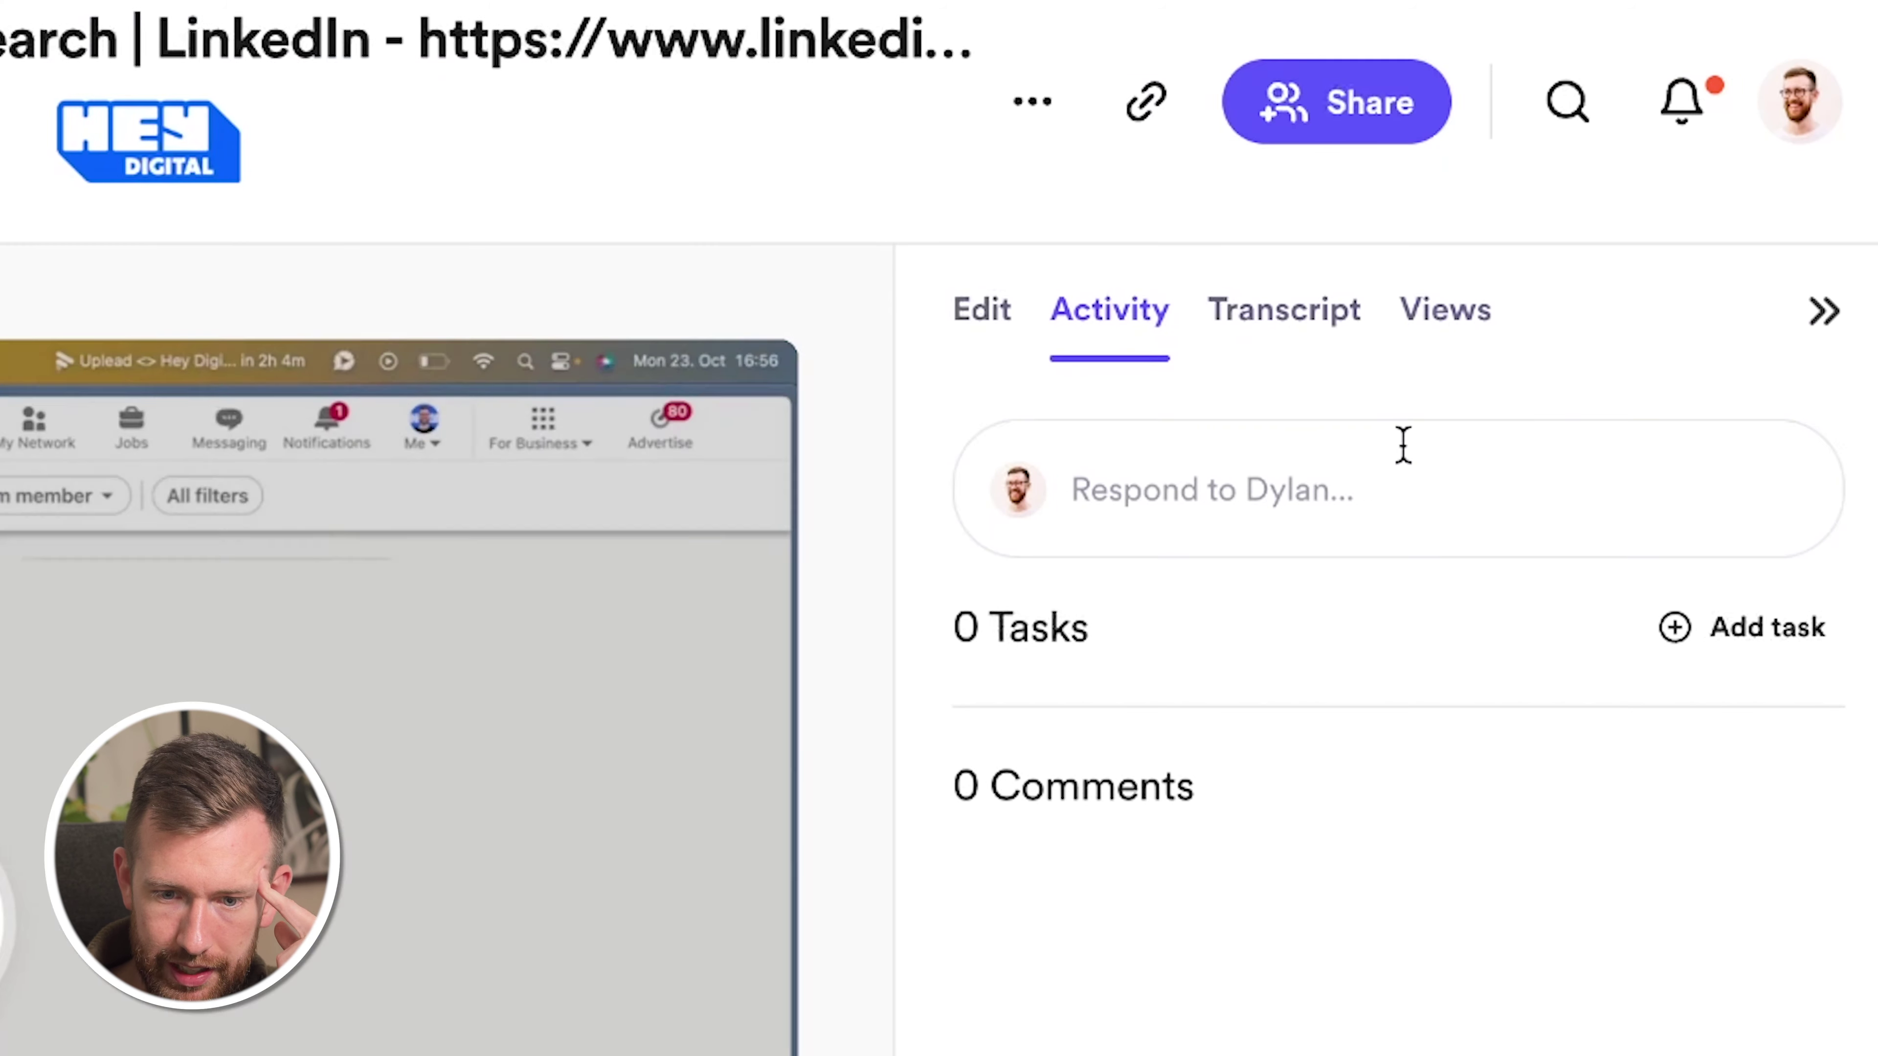
click(1299, 329)
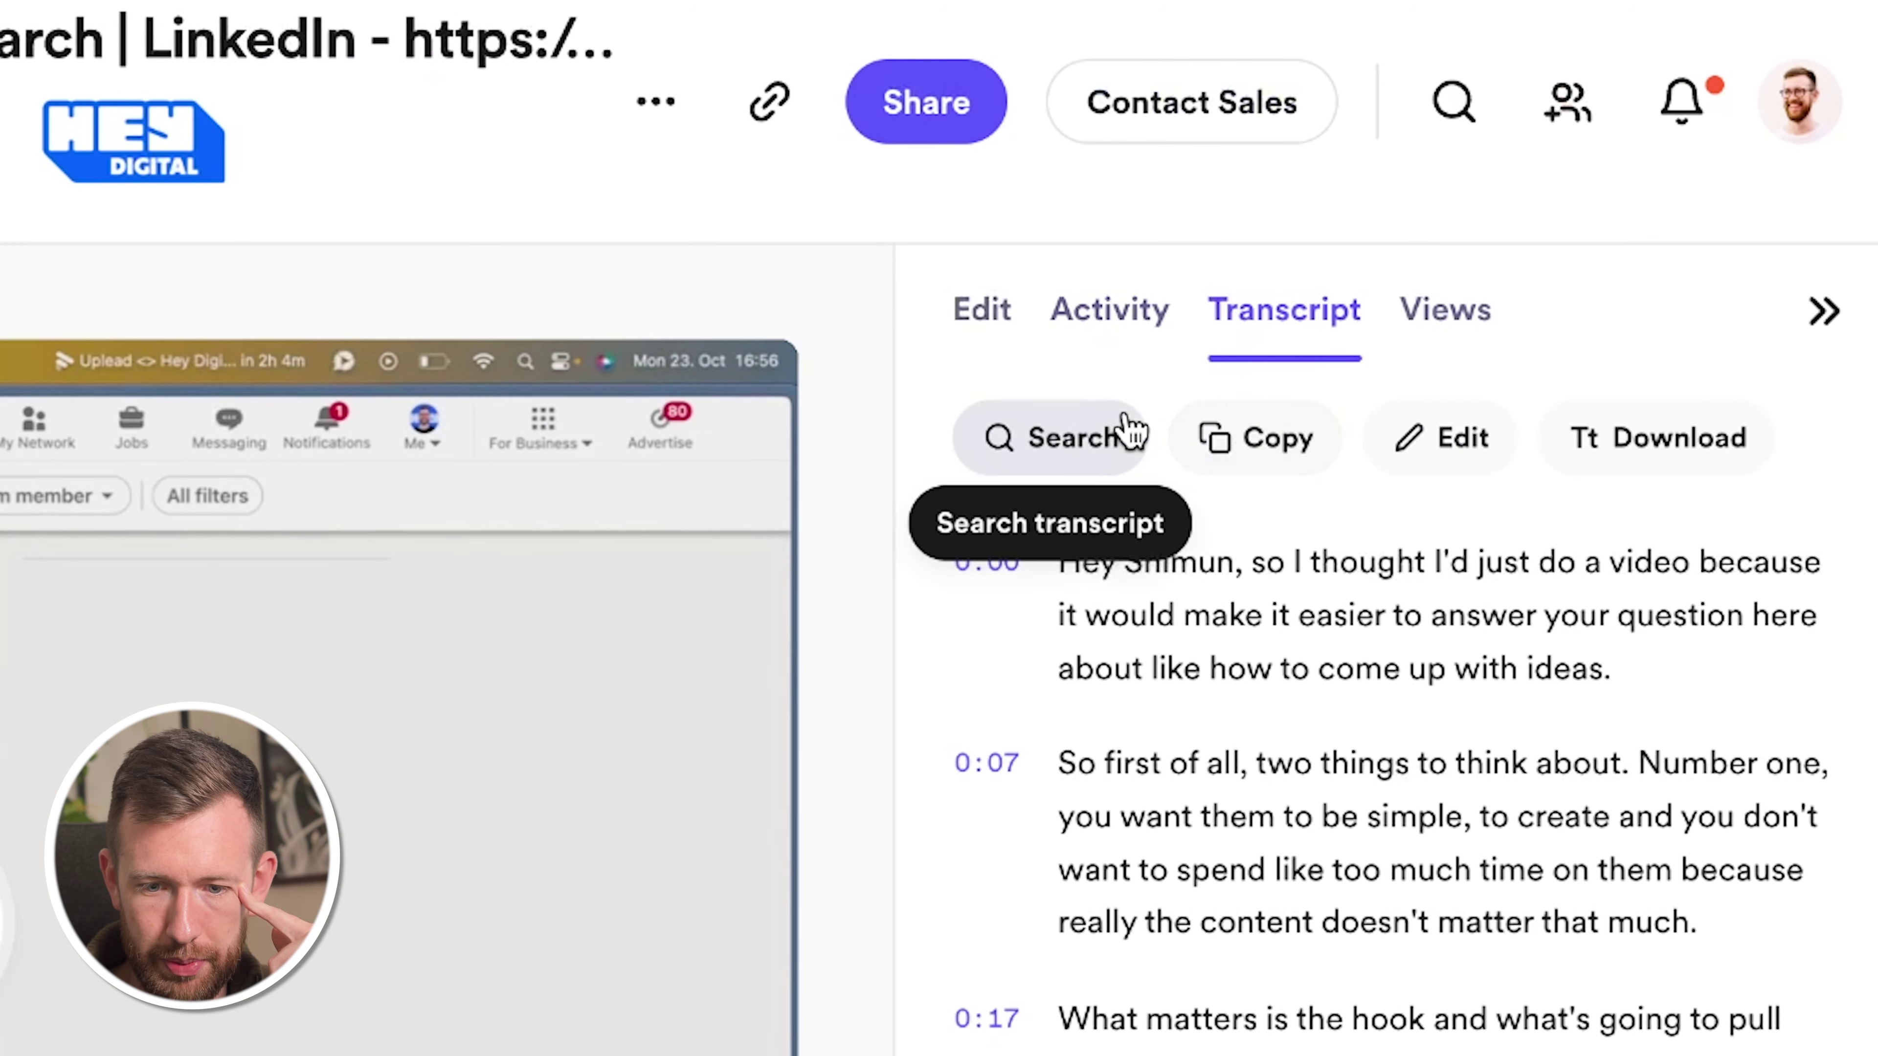
click(177, 145)
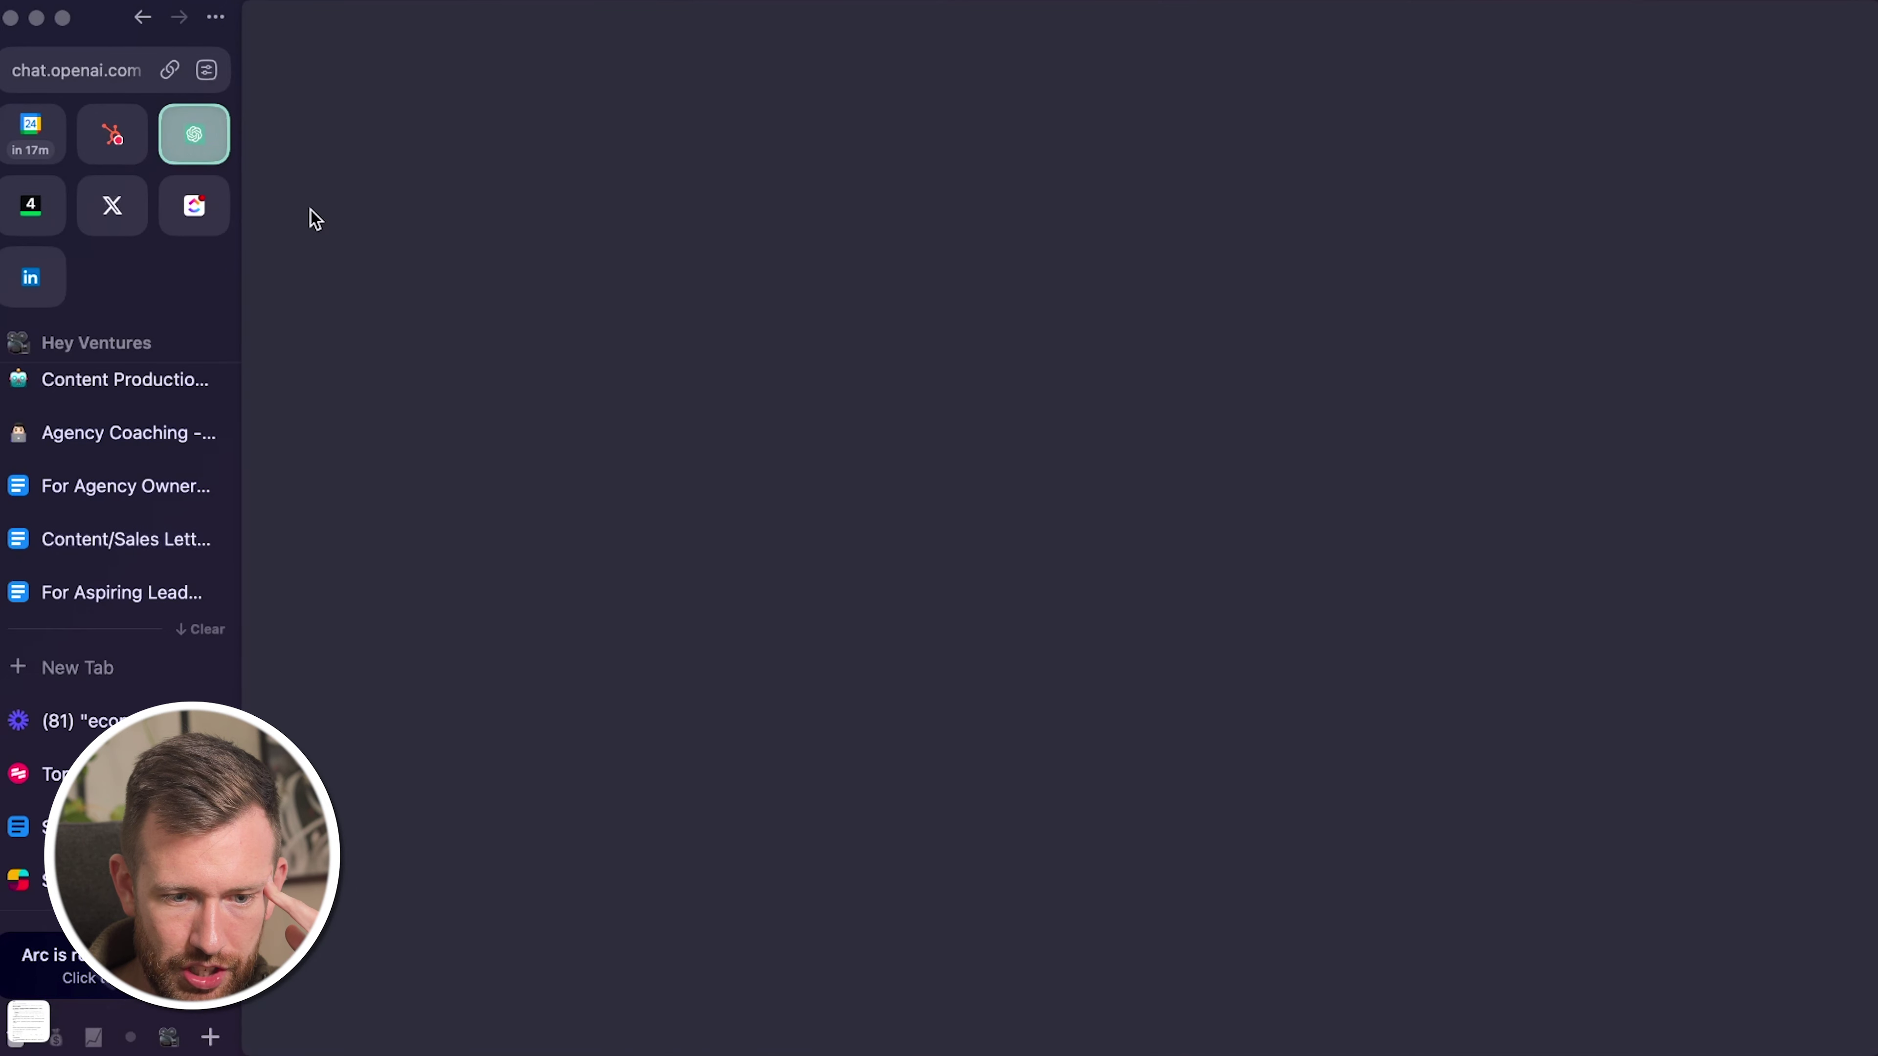
- Highlight the SOP GPT prompt and transcript, then read the generated 'Generating Content Ideas for Posting' SOP
scroll(1331, 592, up, 15)
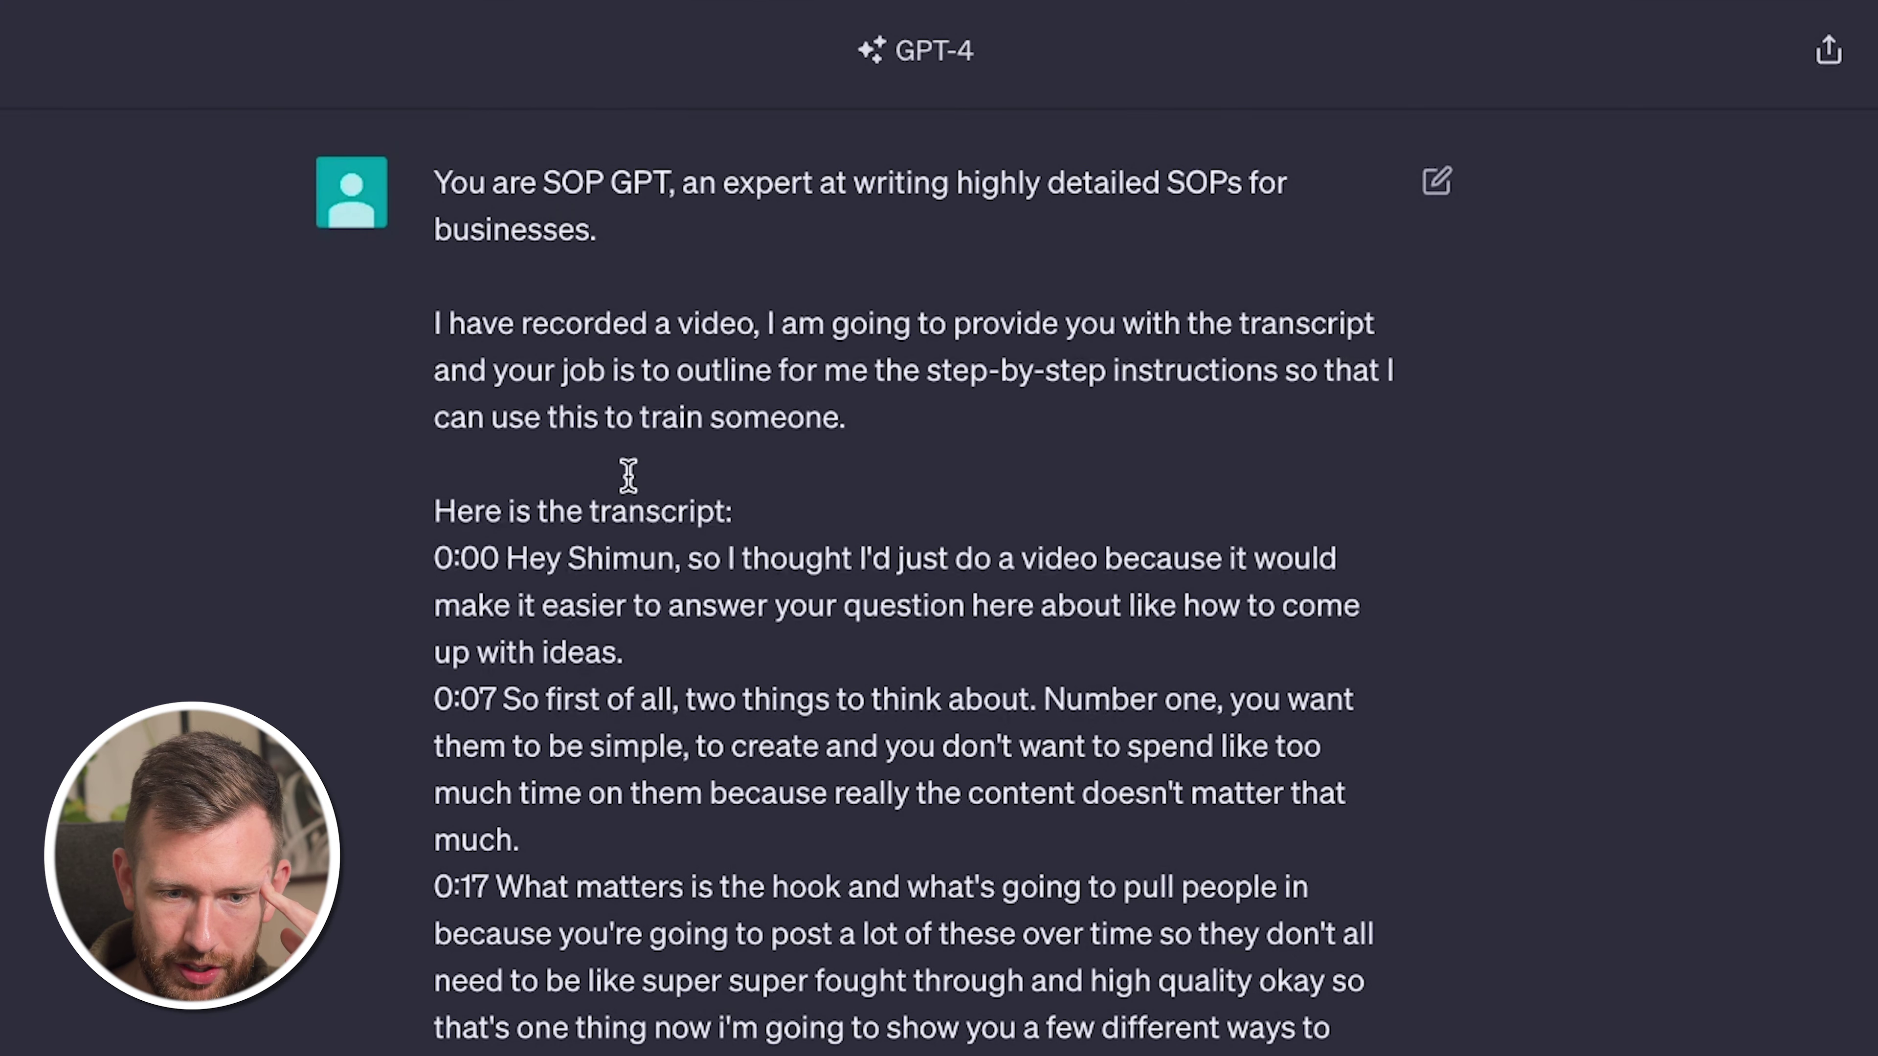
drag(440, 182, 673, 229)
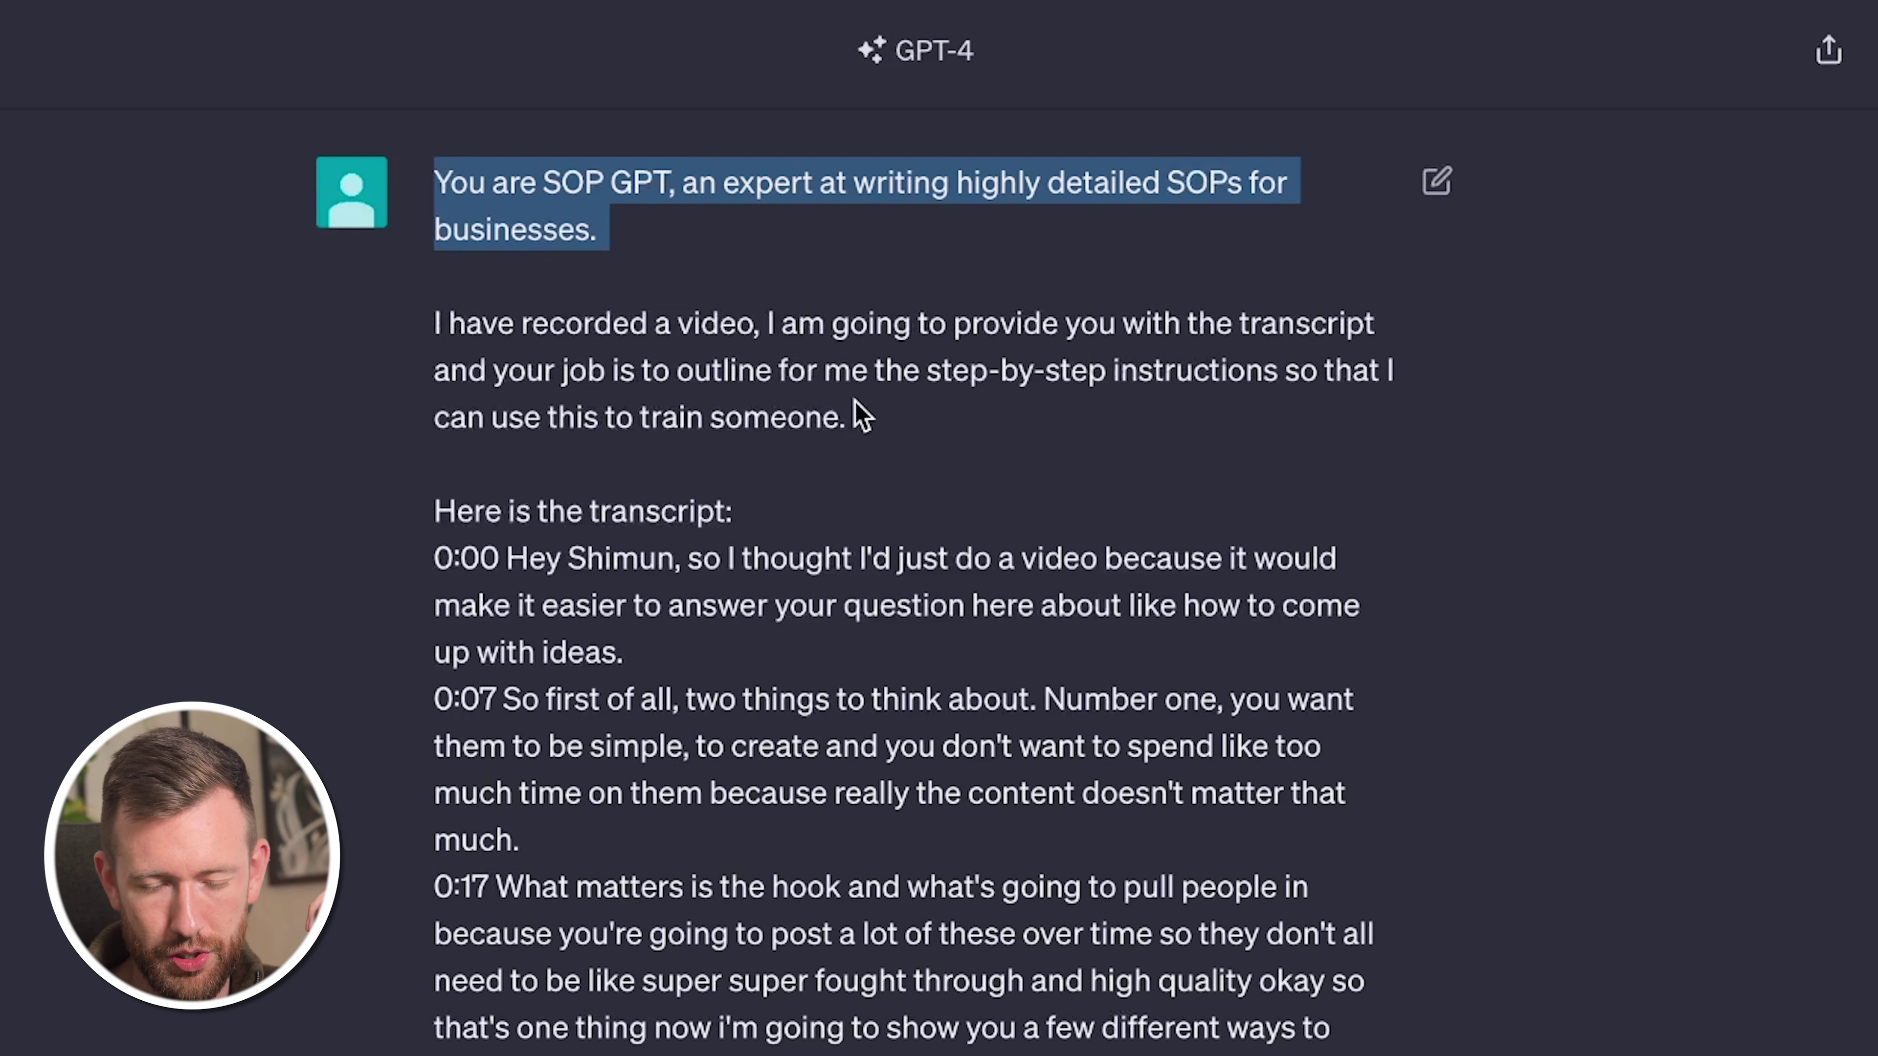
scroll(1103, 491, down, 2)
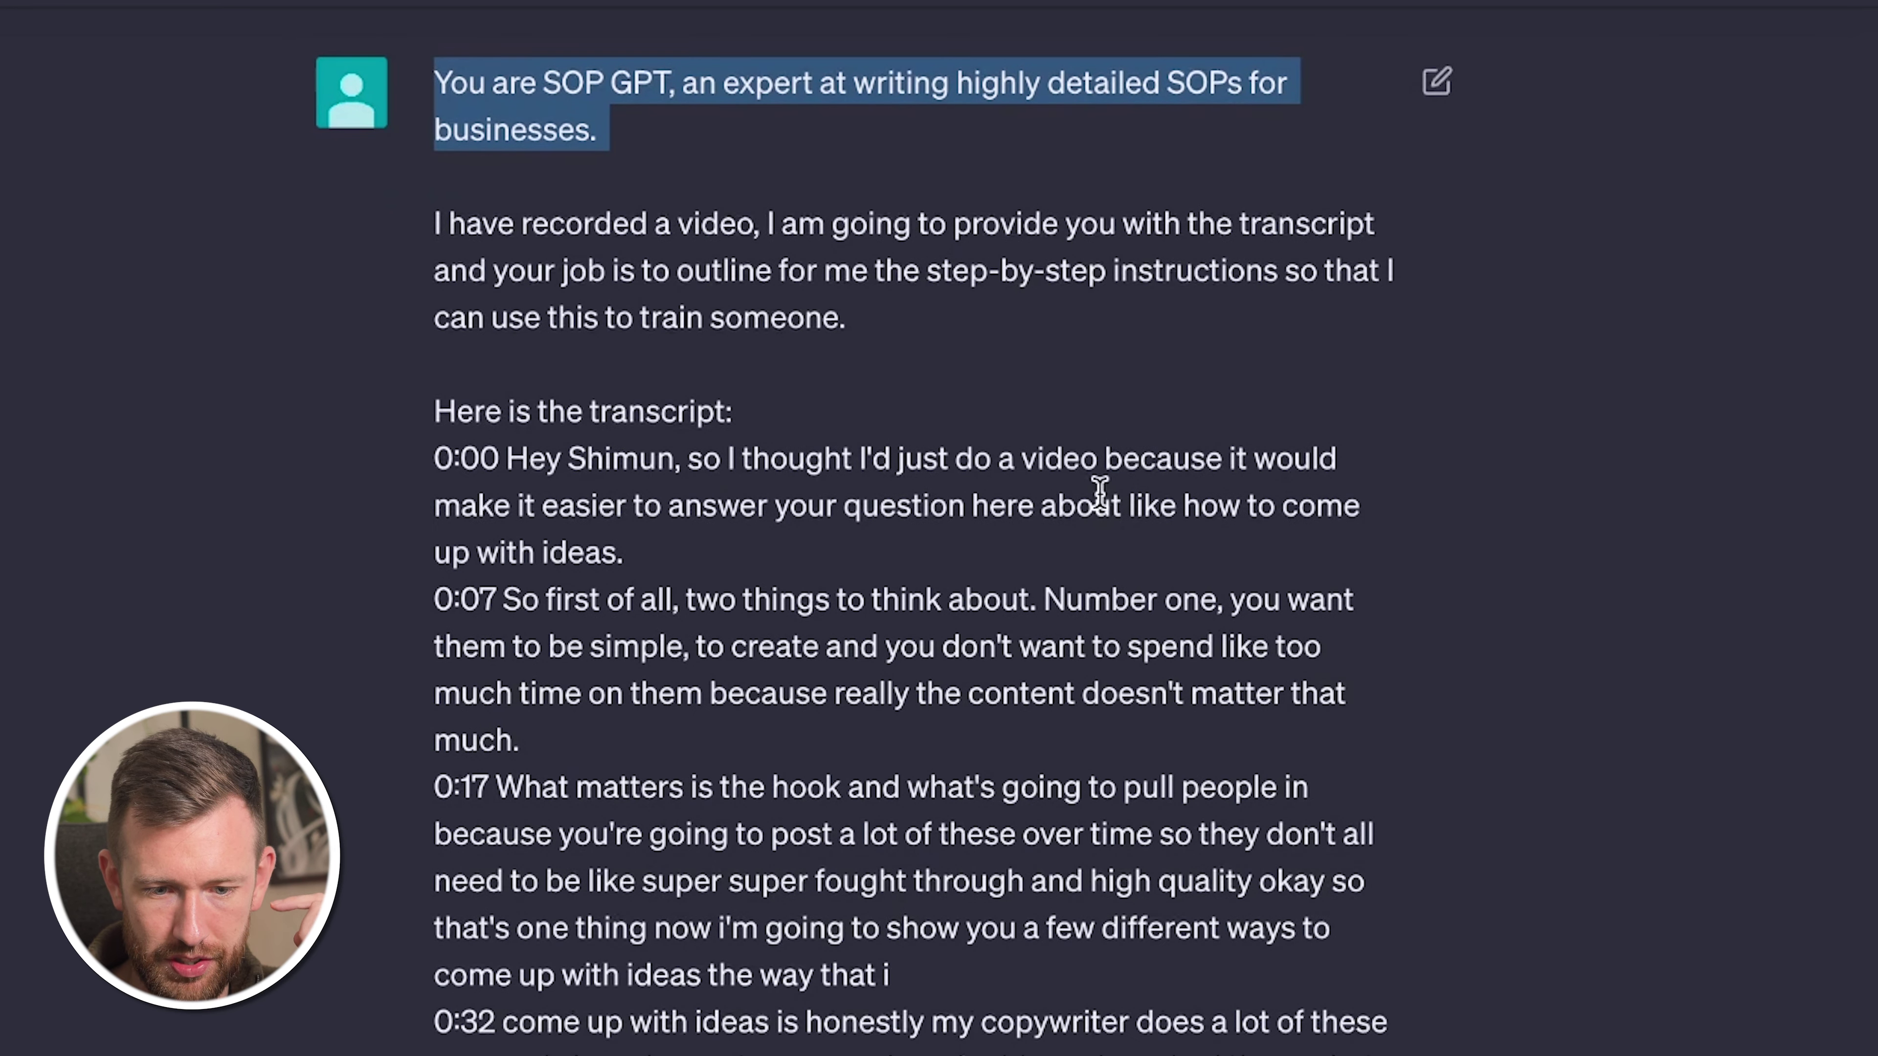
scroll(494, 361, down, 4)
drag(435, 226, 611, 322)
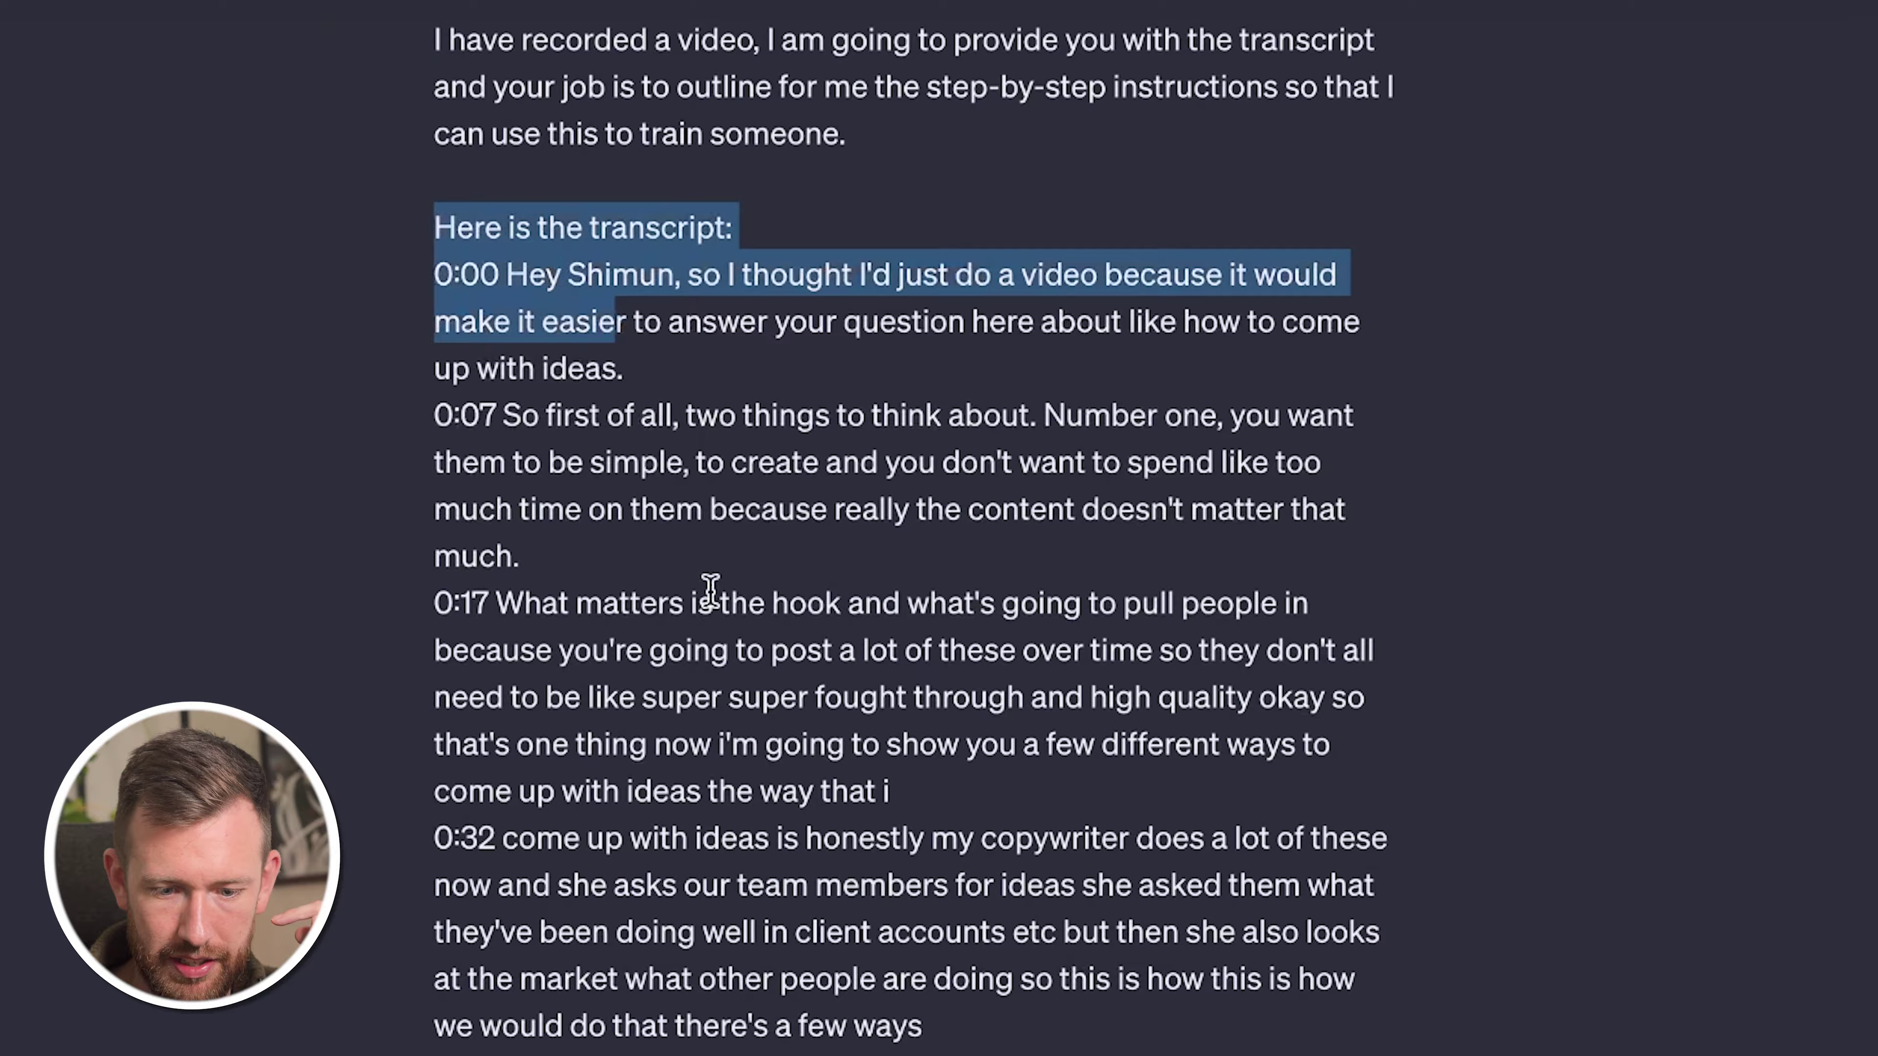
scroll(709, 592, down, 20)
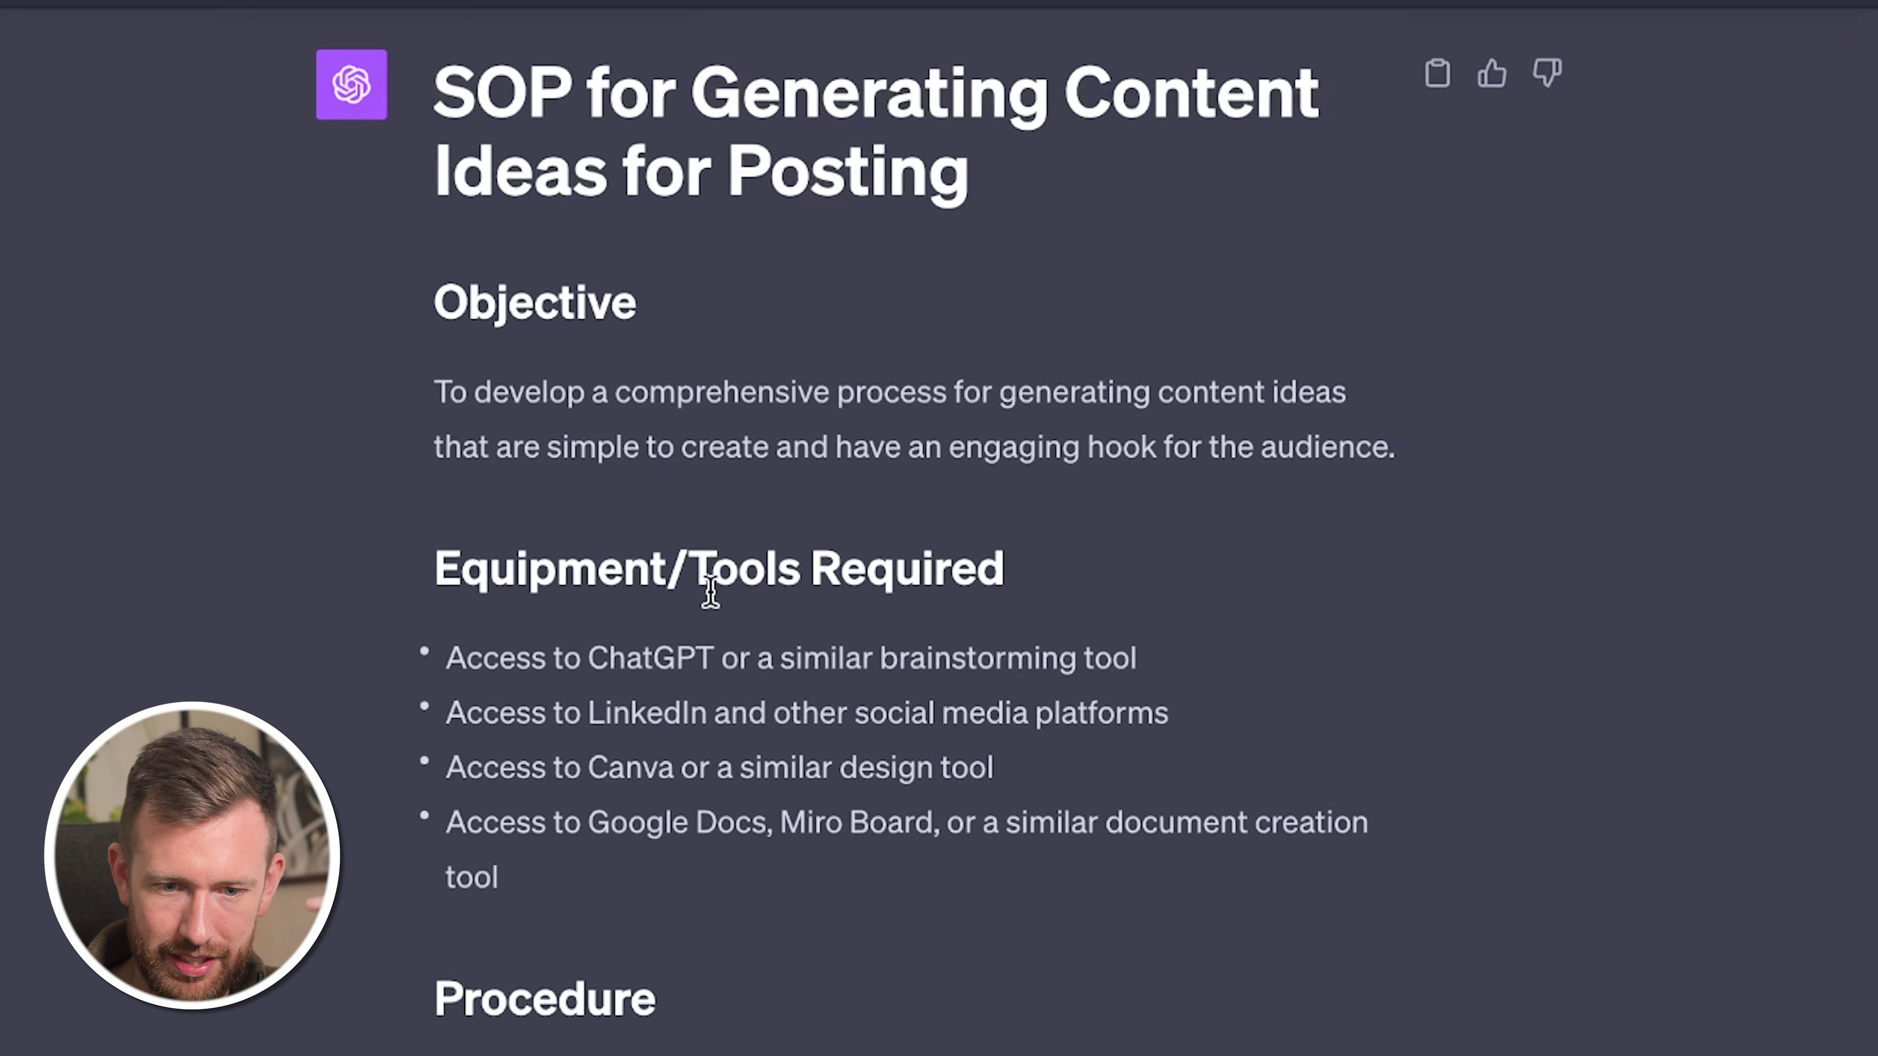
scroll(710, 591, up, 1)
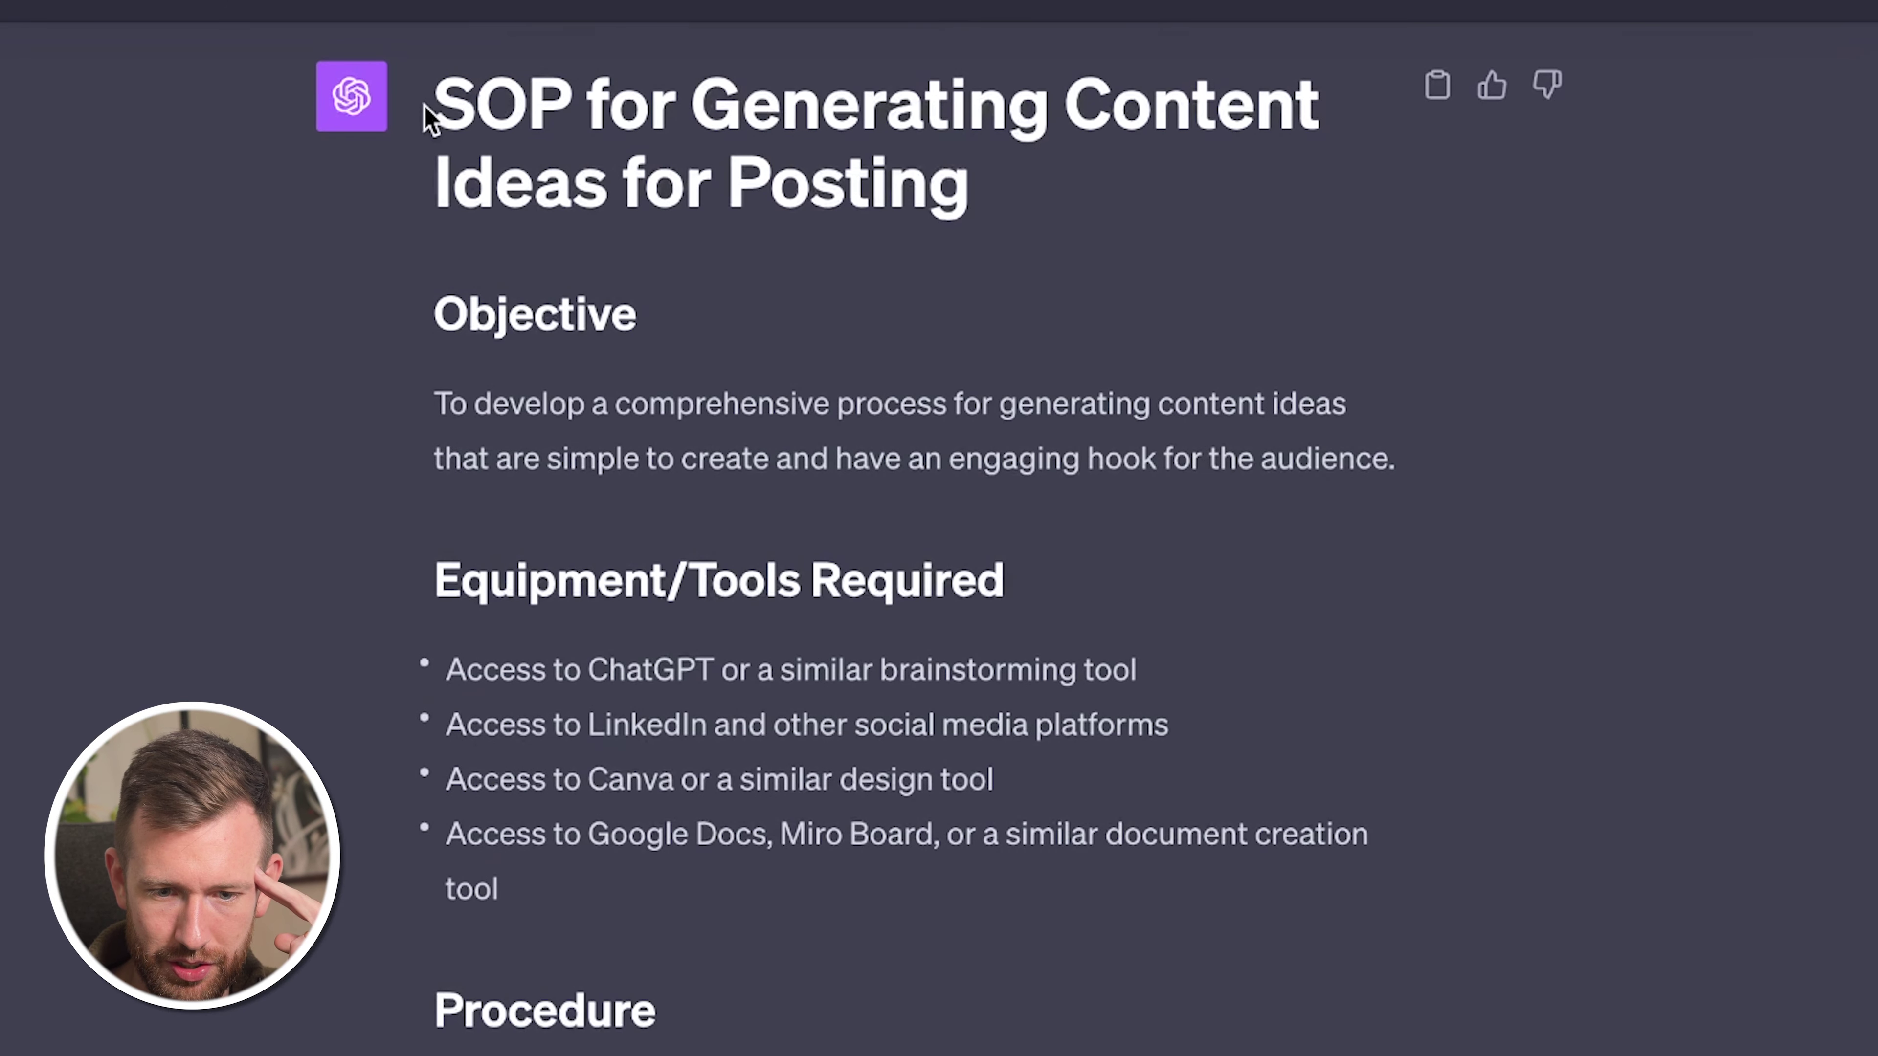
scroll(710, 530, down, 3)
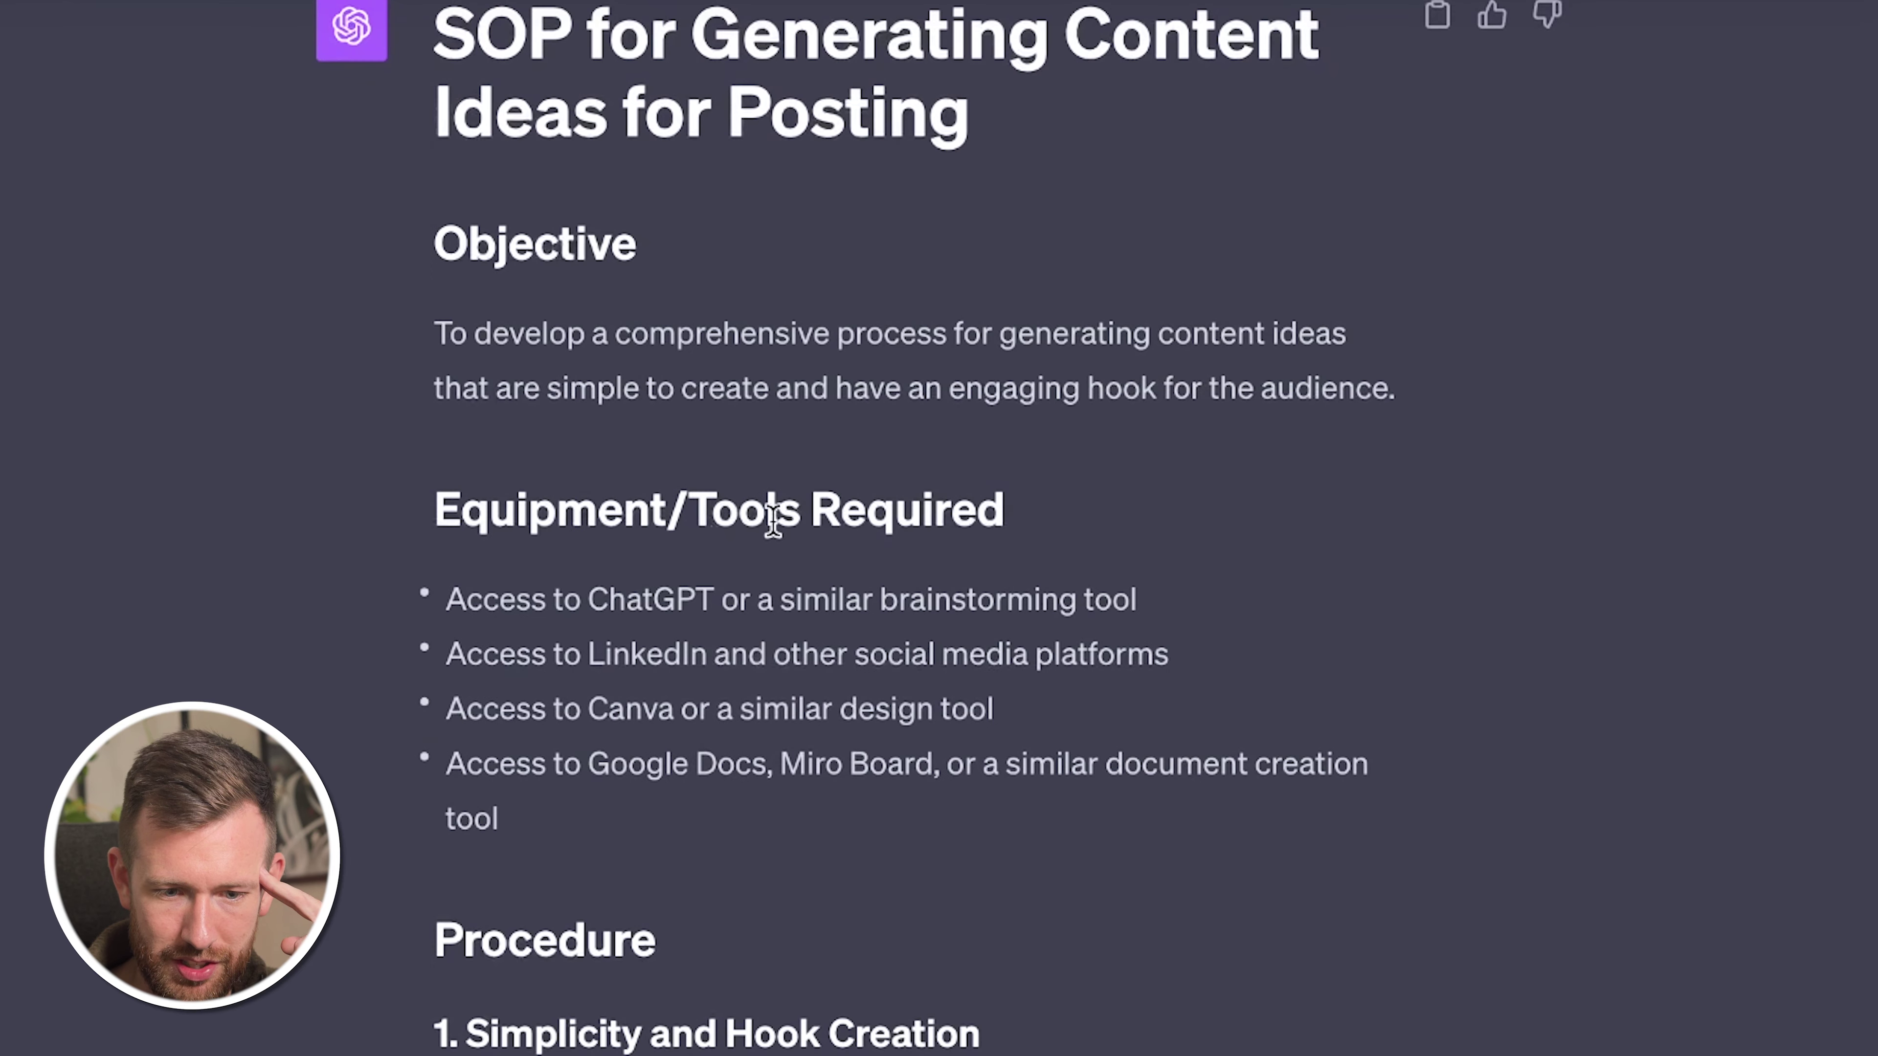
scroll(939, 587, down, 6)
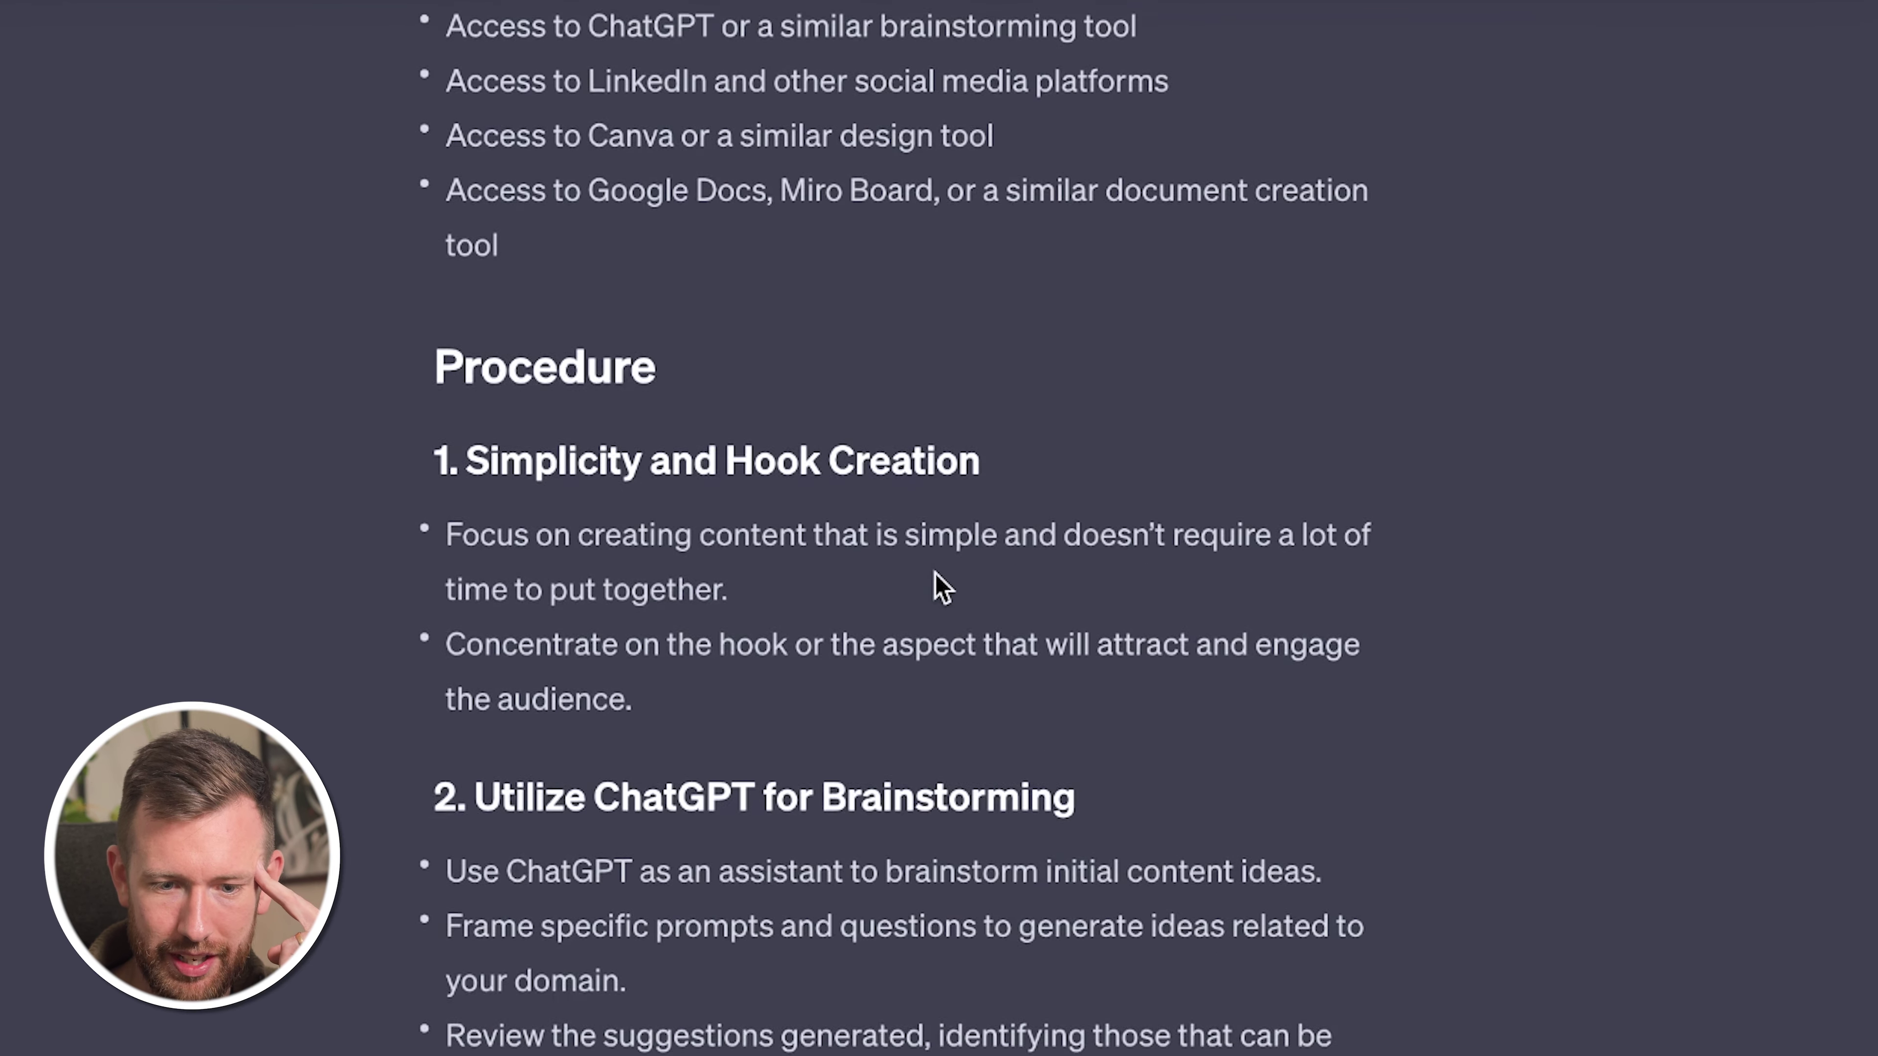
scroll(615, 516, down, 18)
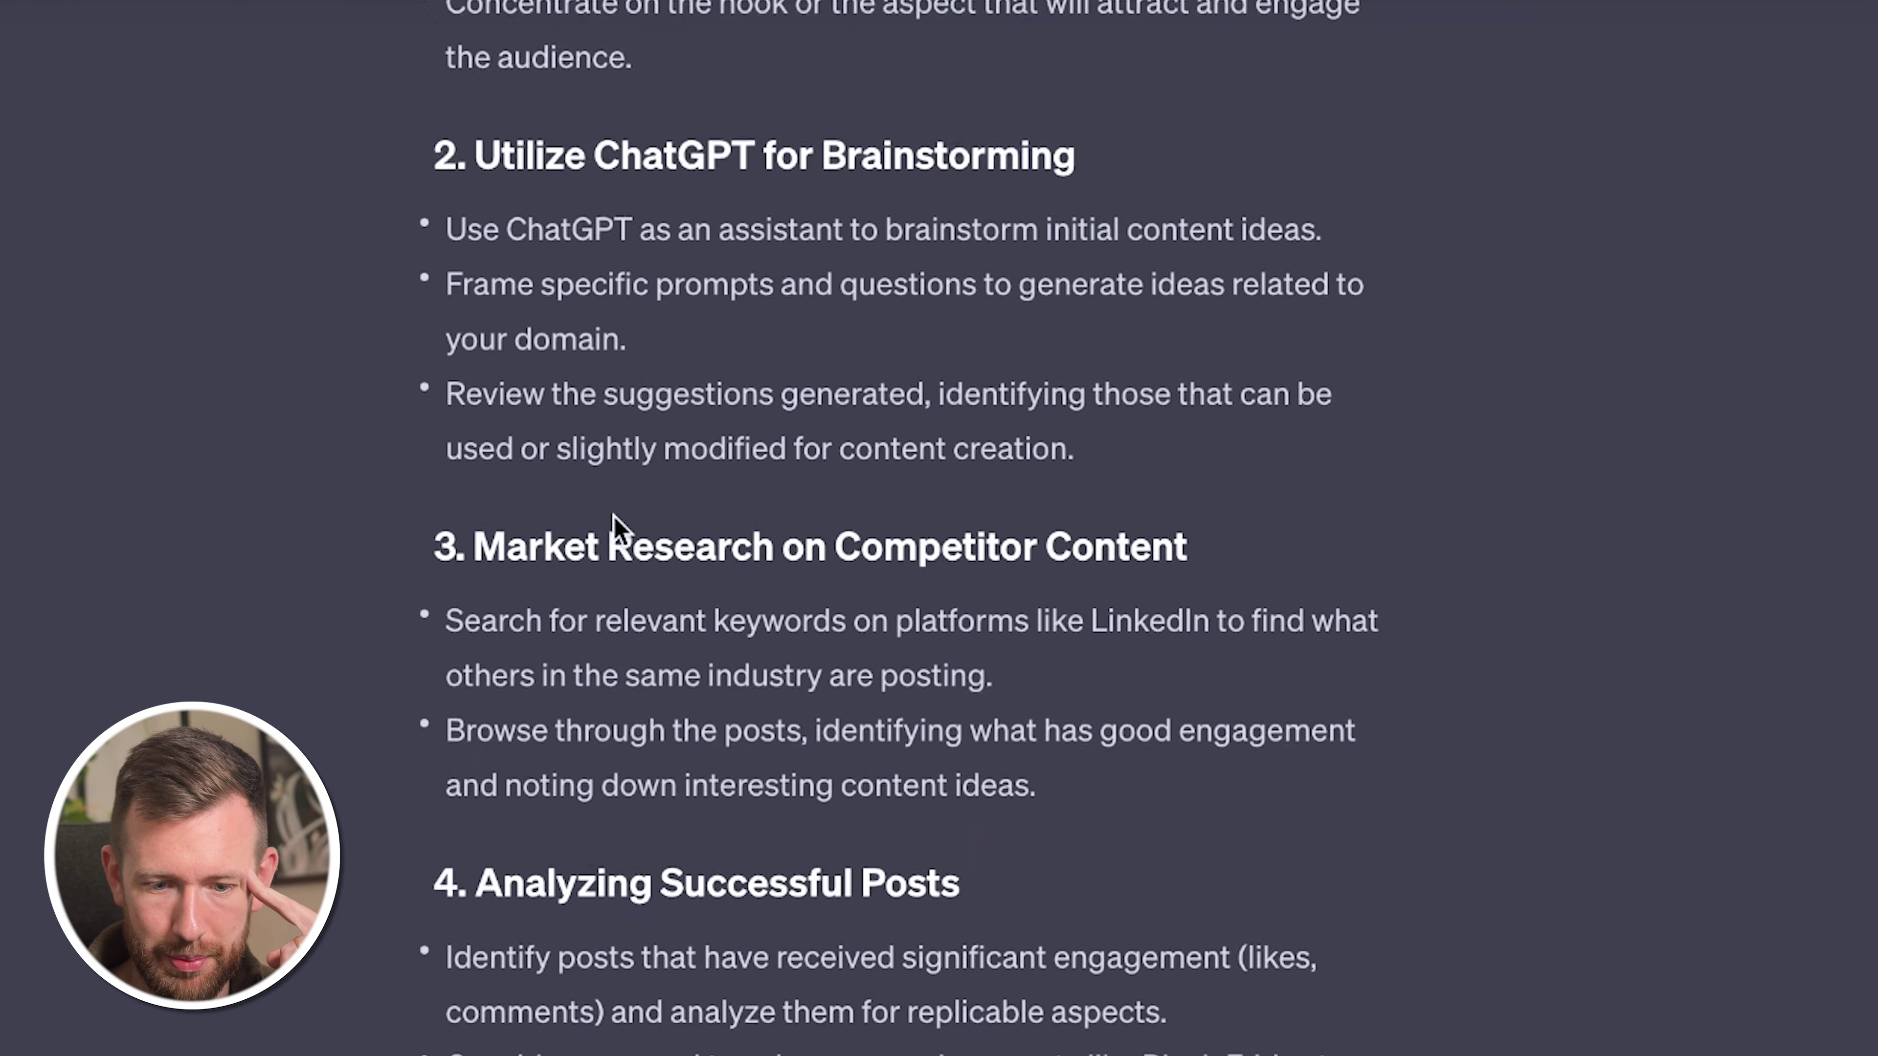
scroll(614, 516, down, 9)
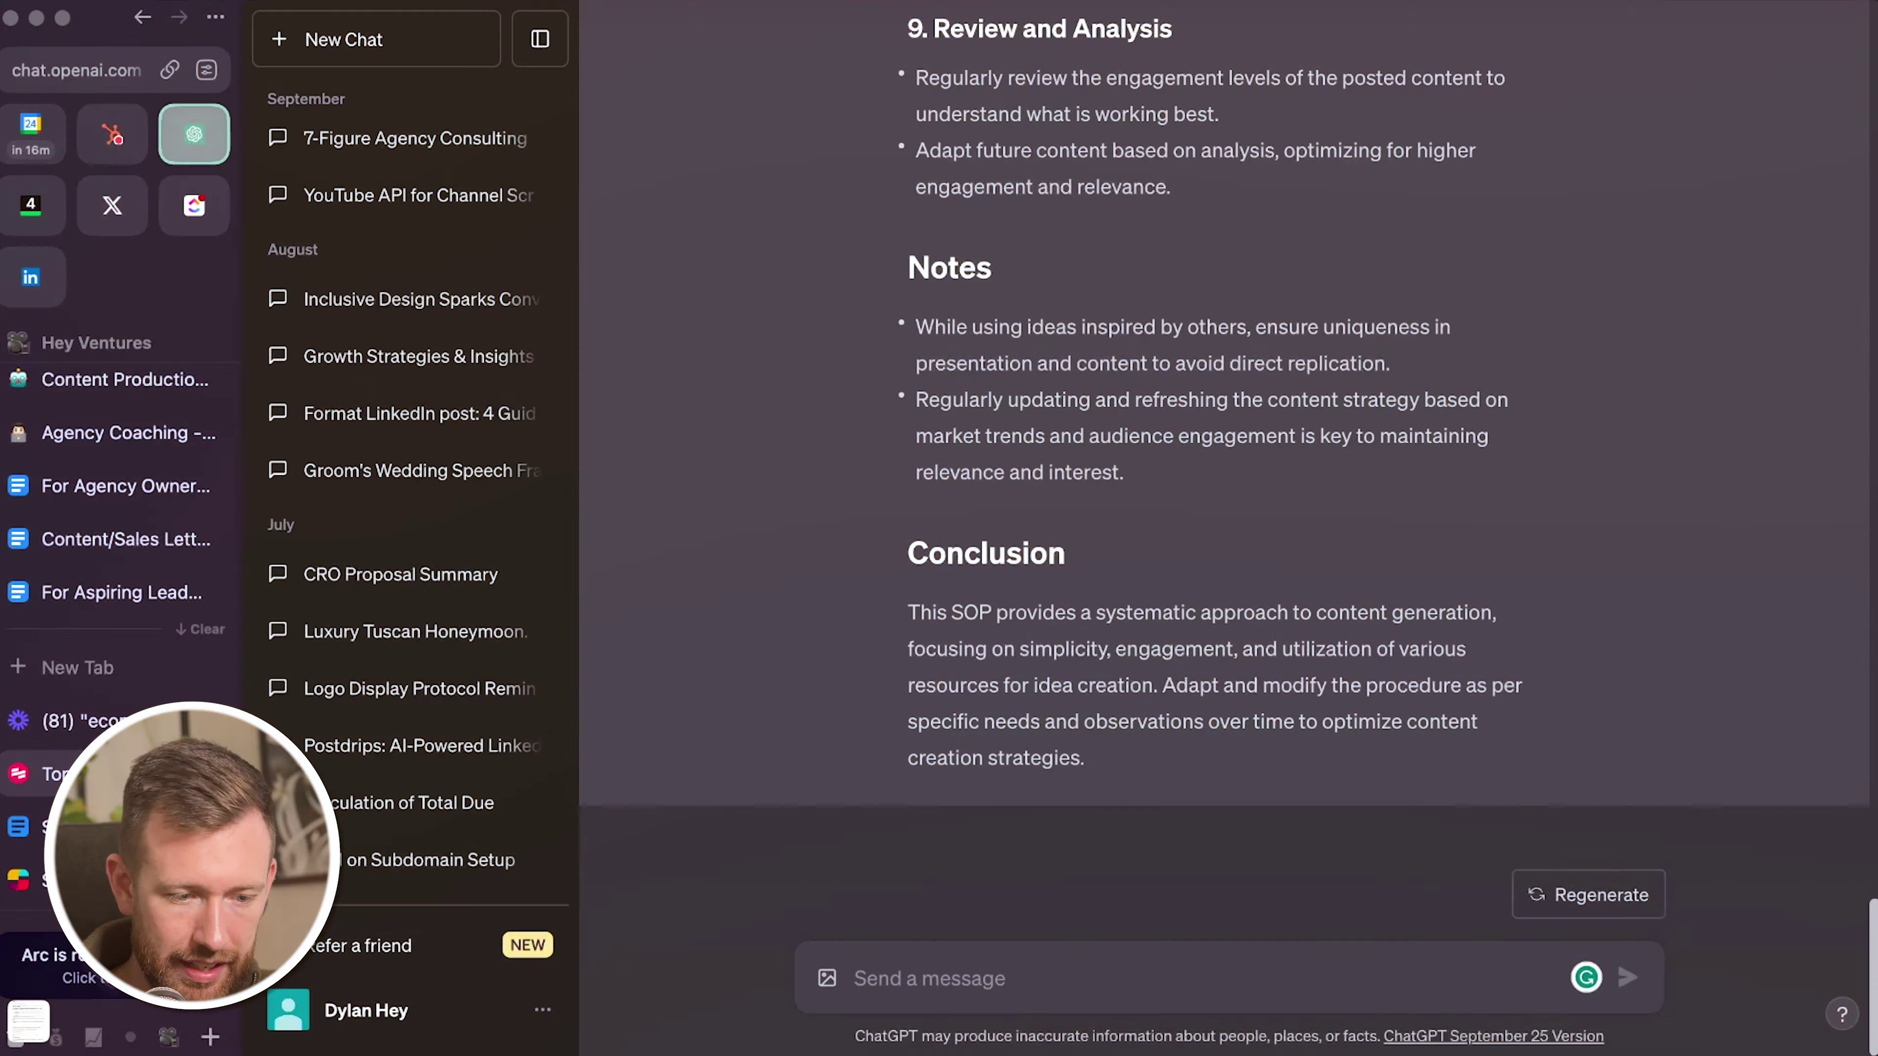
- Leave the ChatGPT conversation for the Slab knowledge base tab
scroll(118, 577, down, 3)
click(60, 750)
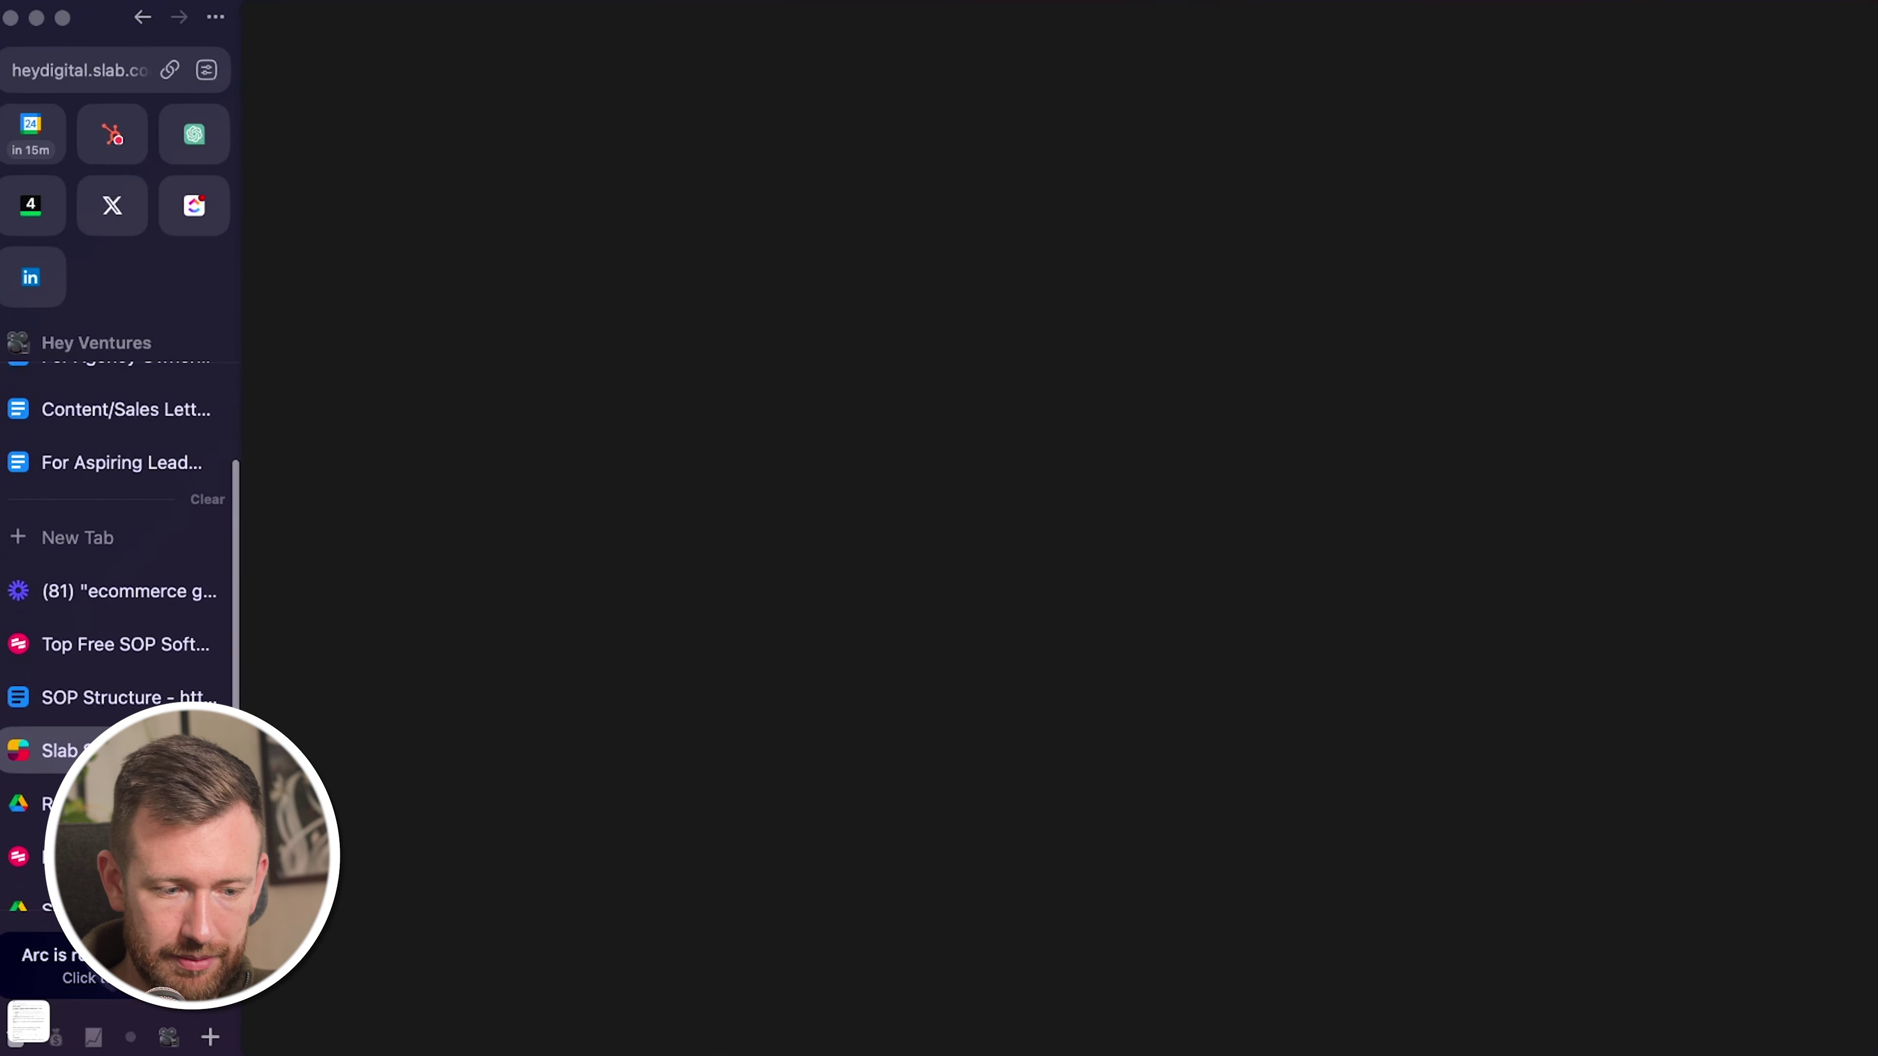
- Search Slab for 'slab doc' and read the Sharing New Documentation guide
click(747, 37)
text(slab)
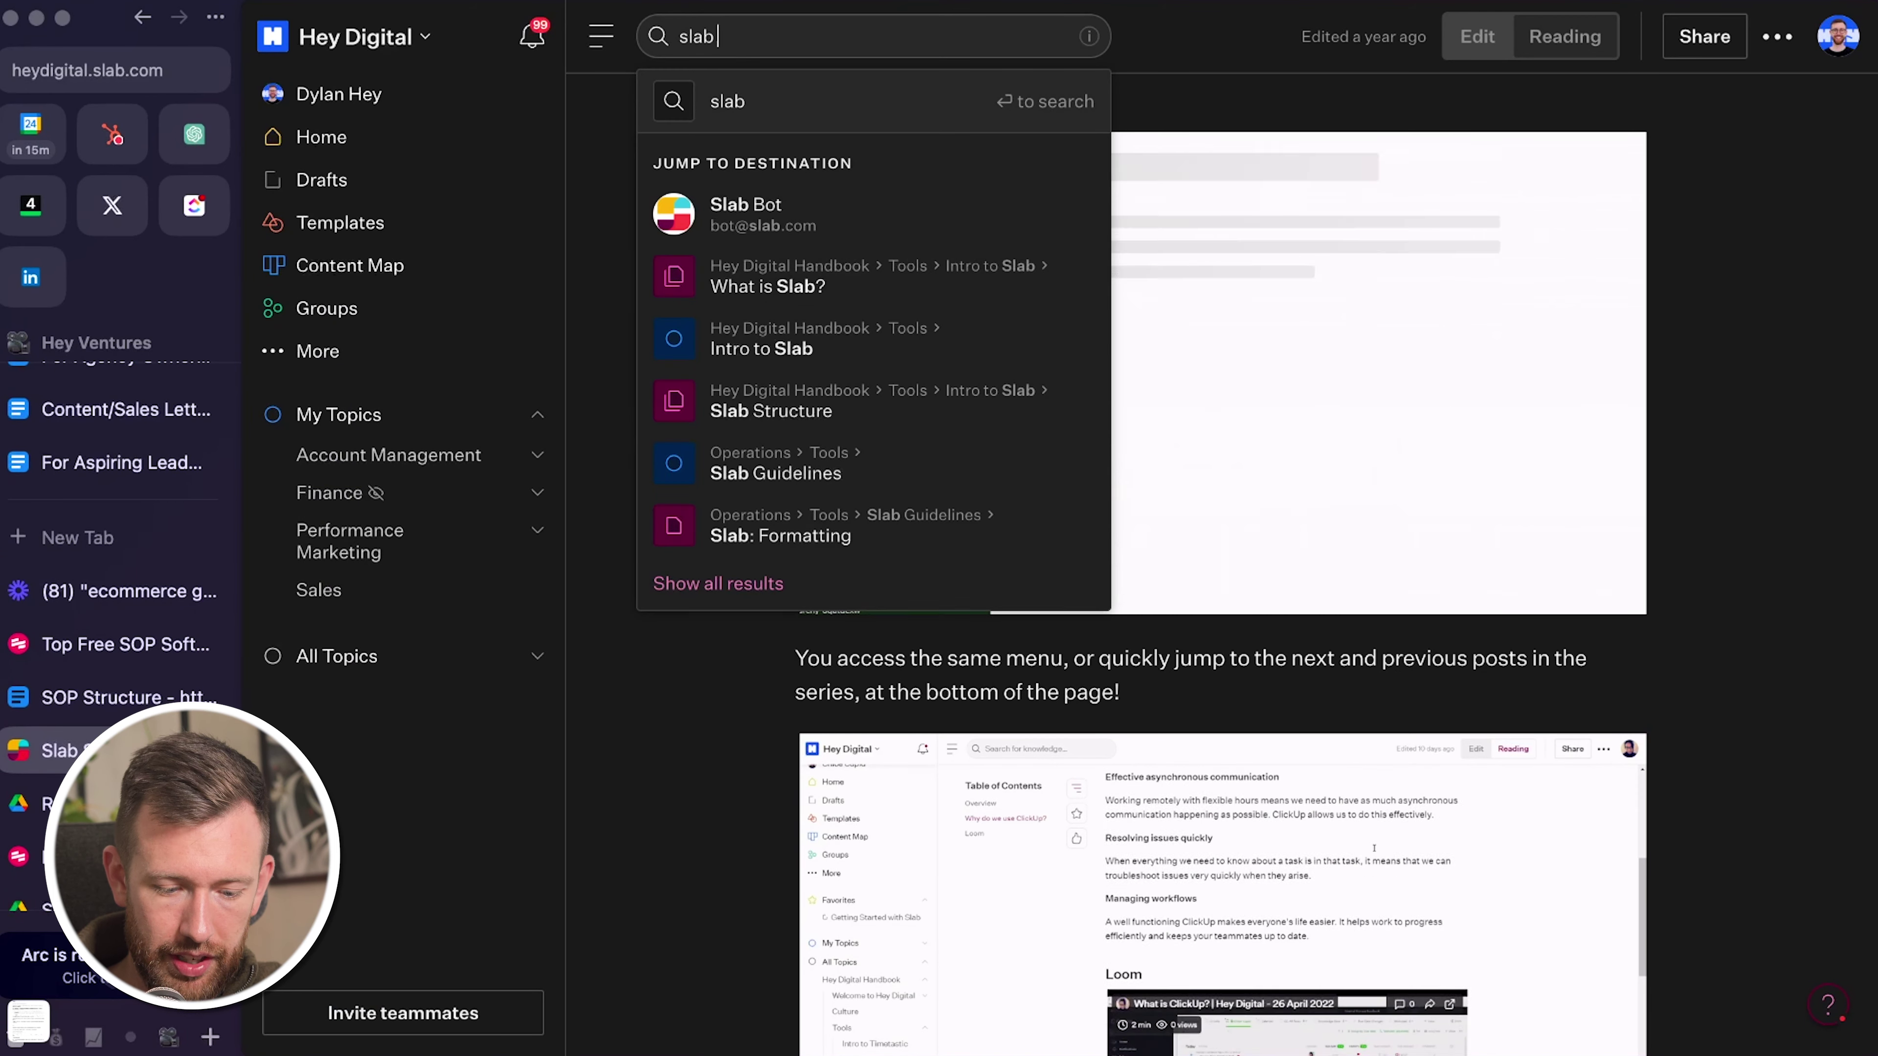
text( doc)
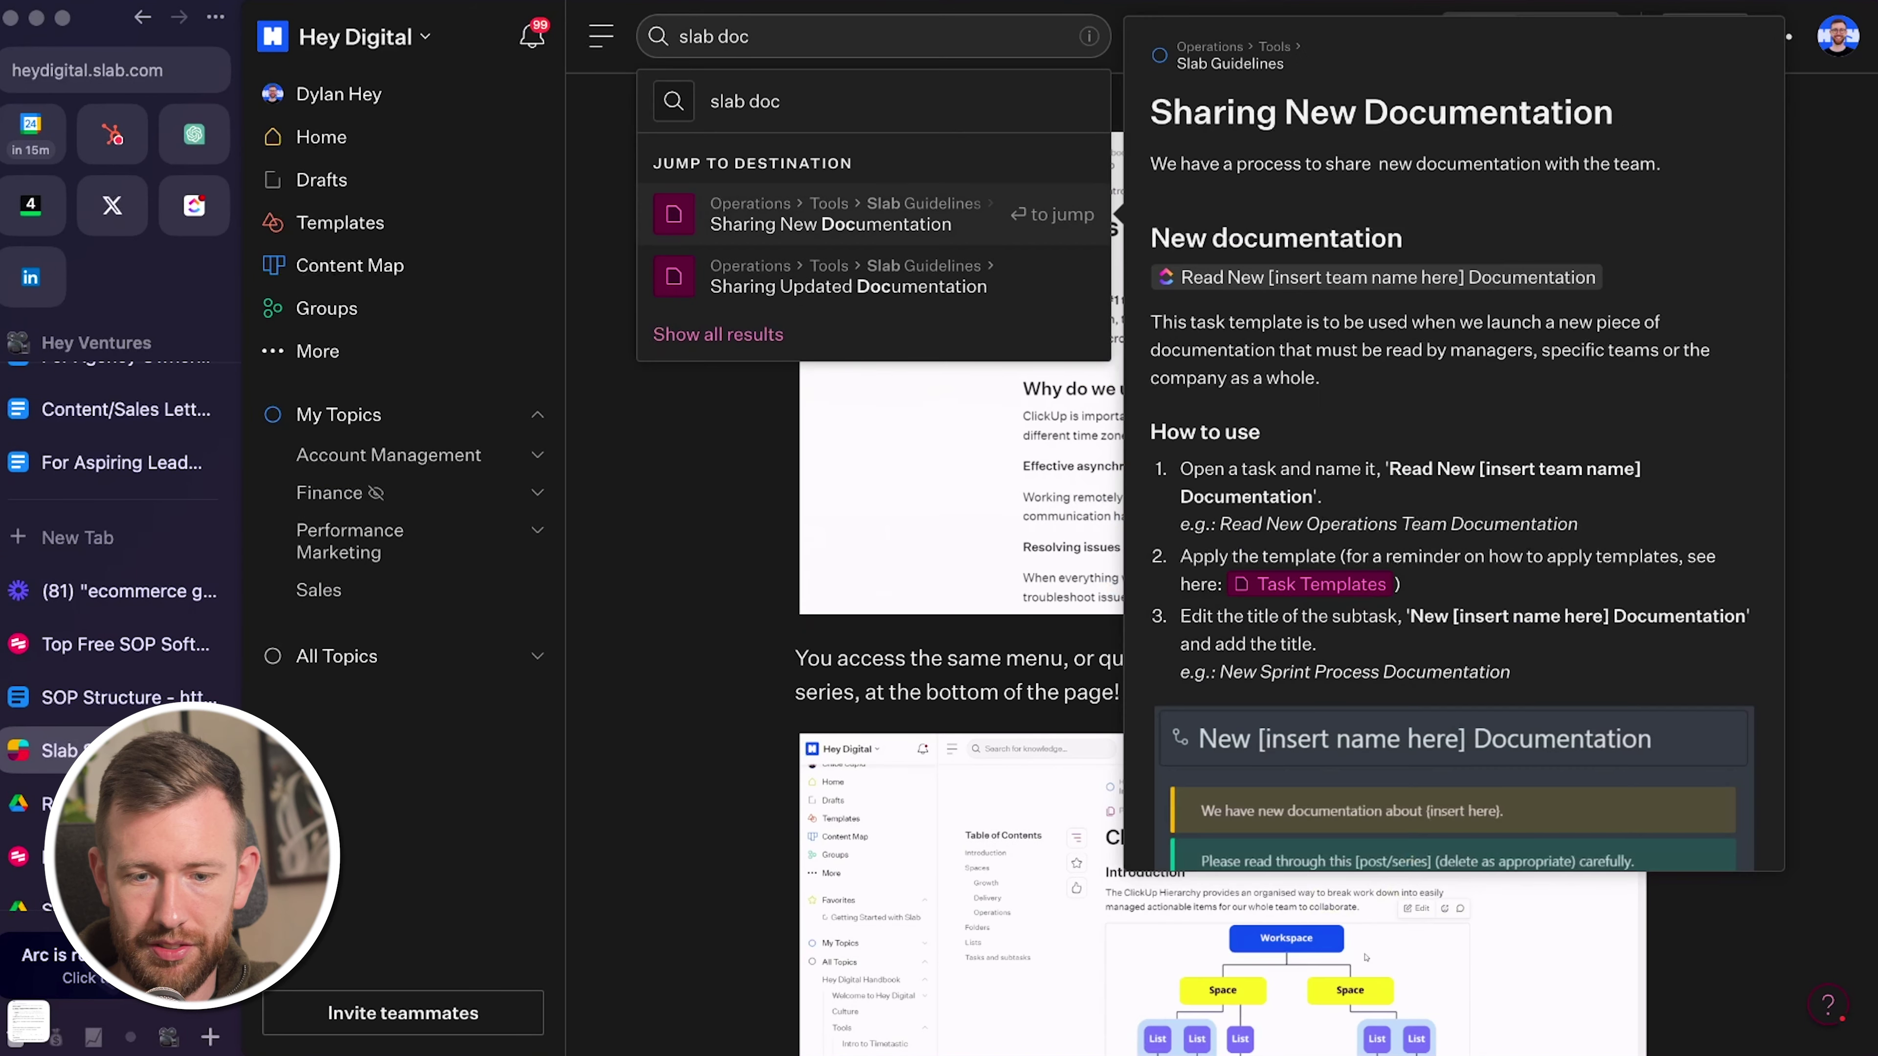
key(Return)
scroll(1127, 429, down, 5)
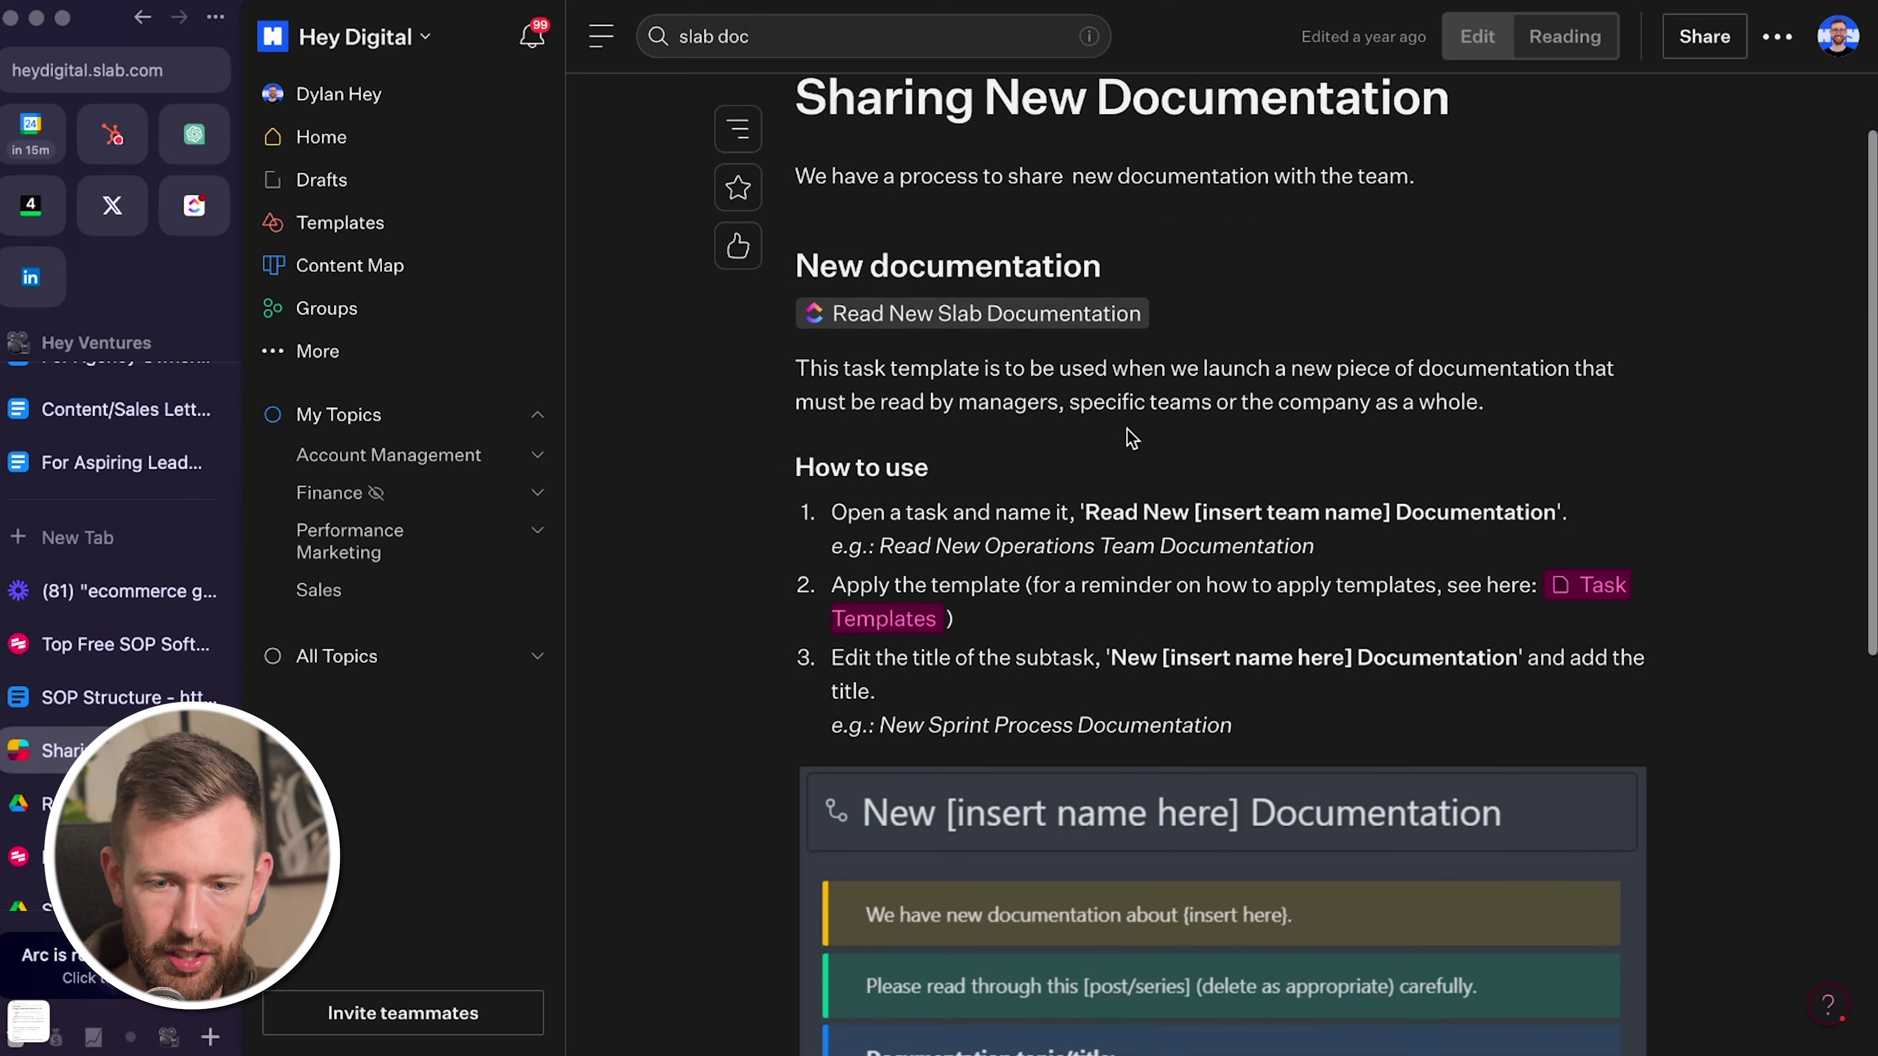
scroll(1127, 429, down, 6)
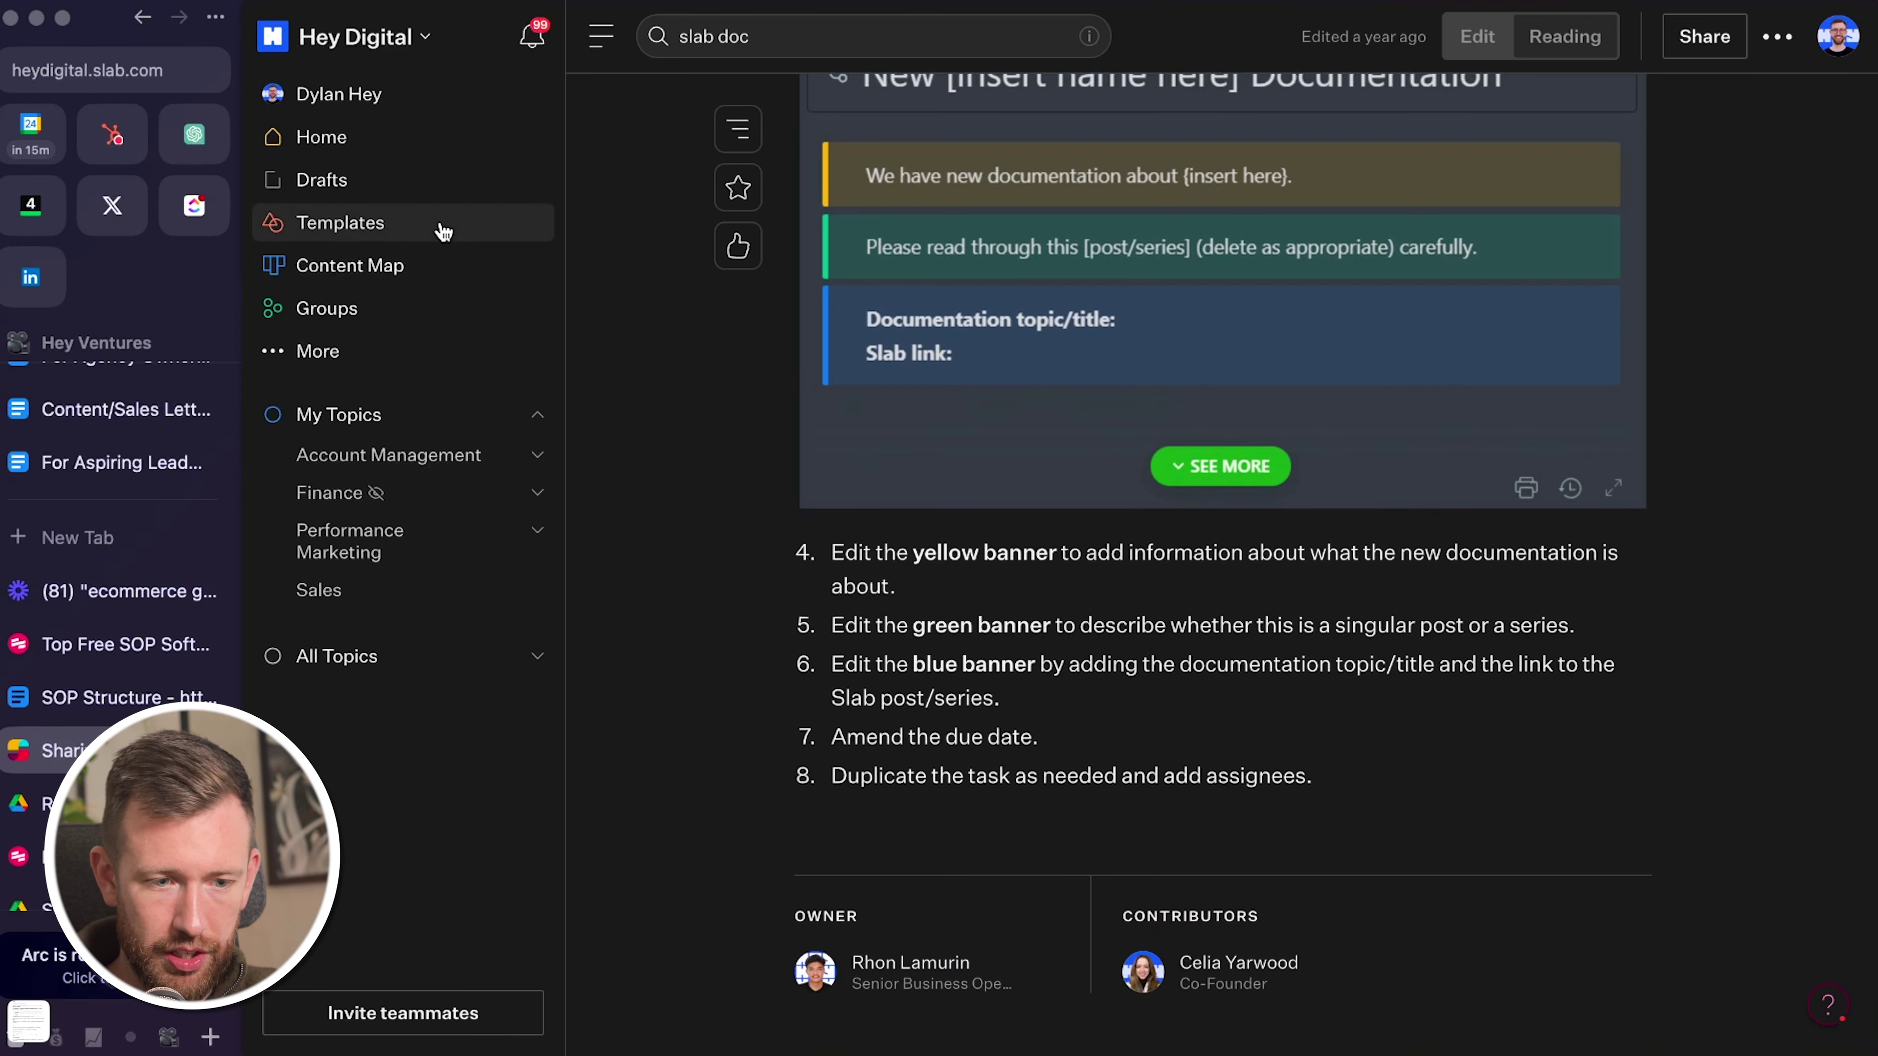
- Open the Content Map and preview posts such as Design Team Communication Guidelines
click(359, 270)
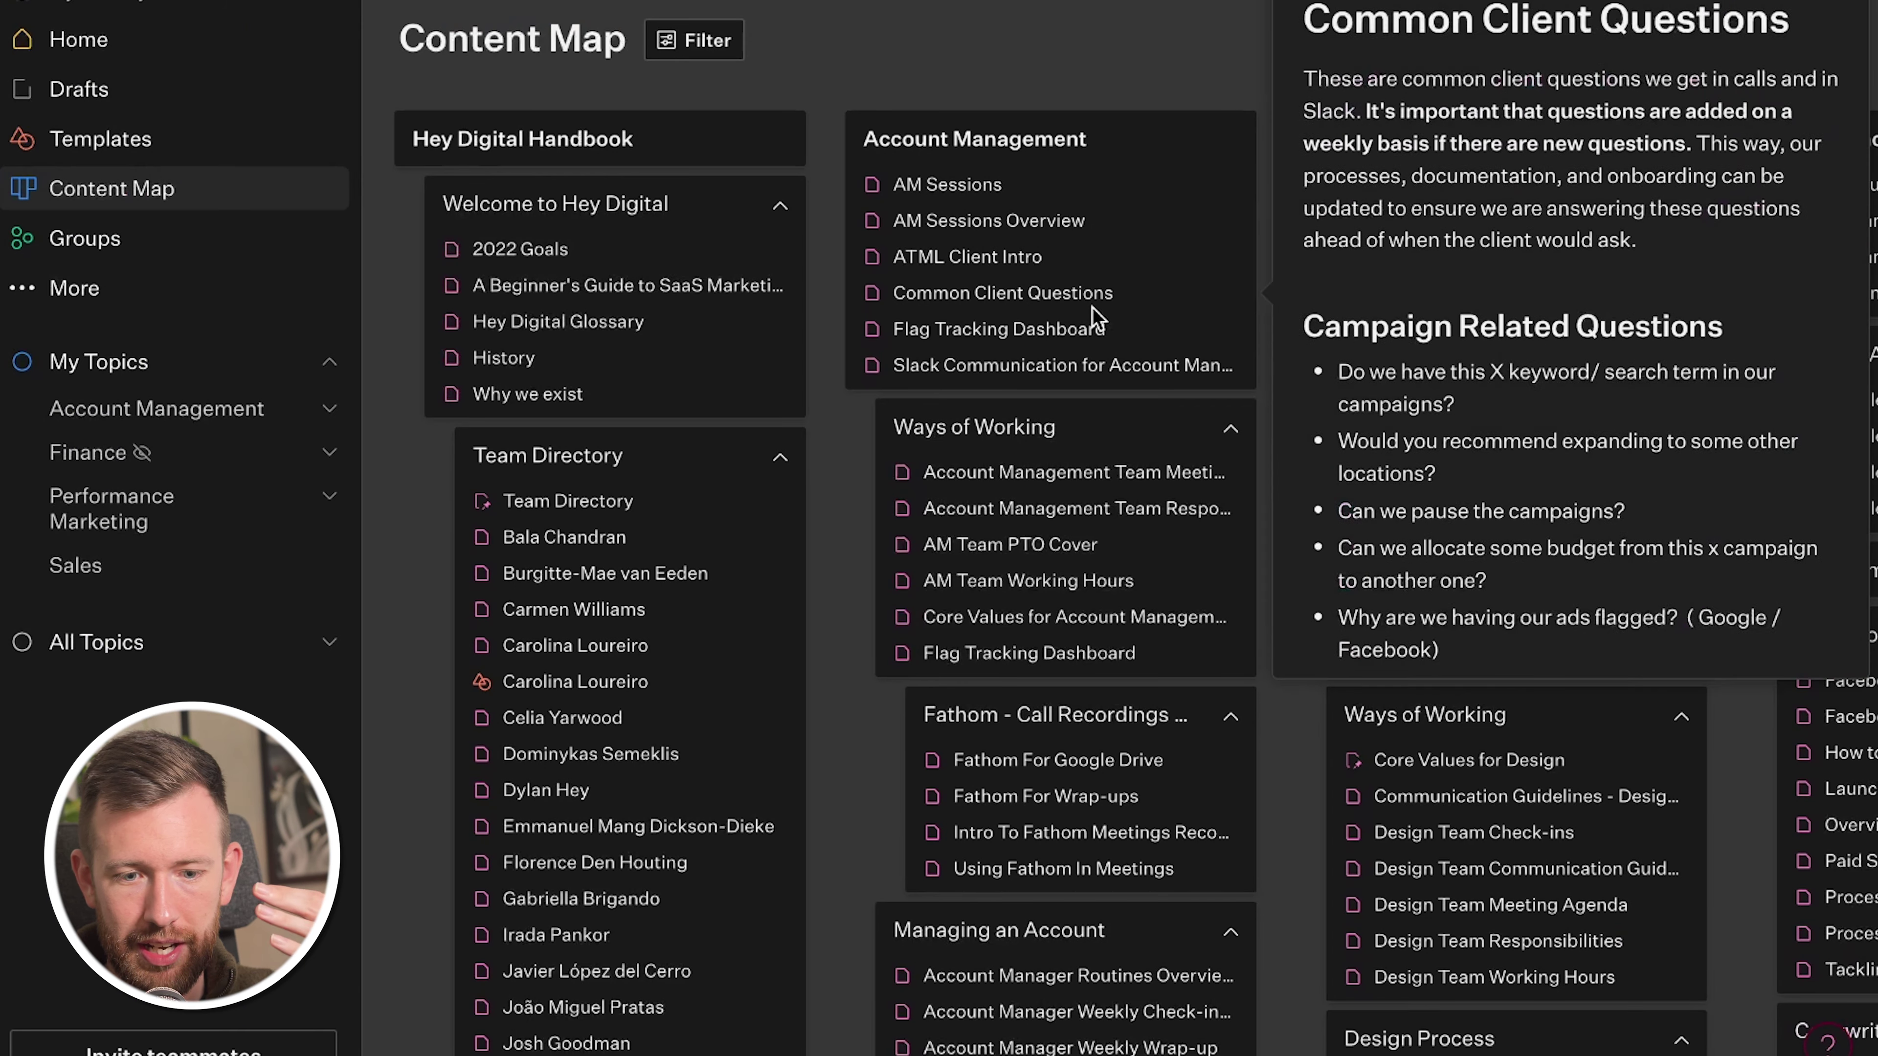
scroll(1091, 307, down, 2)
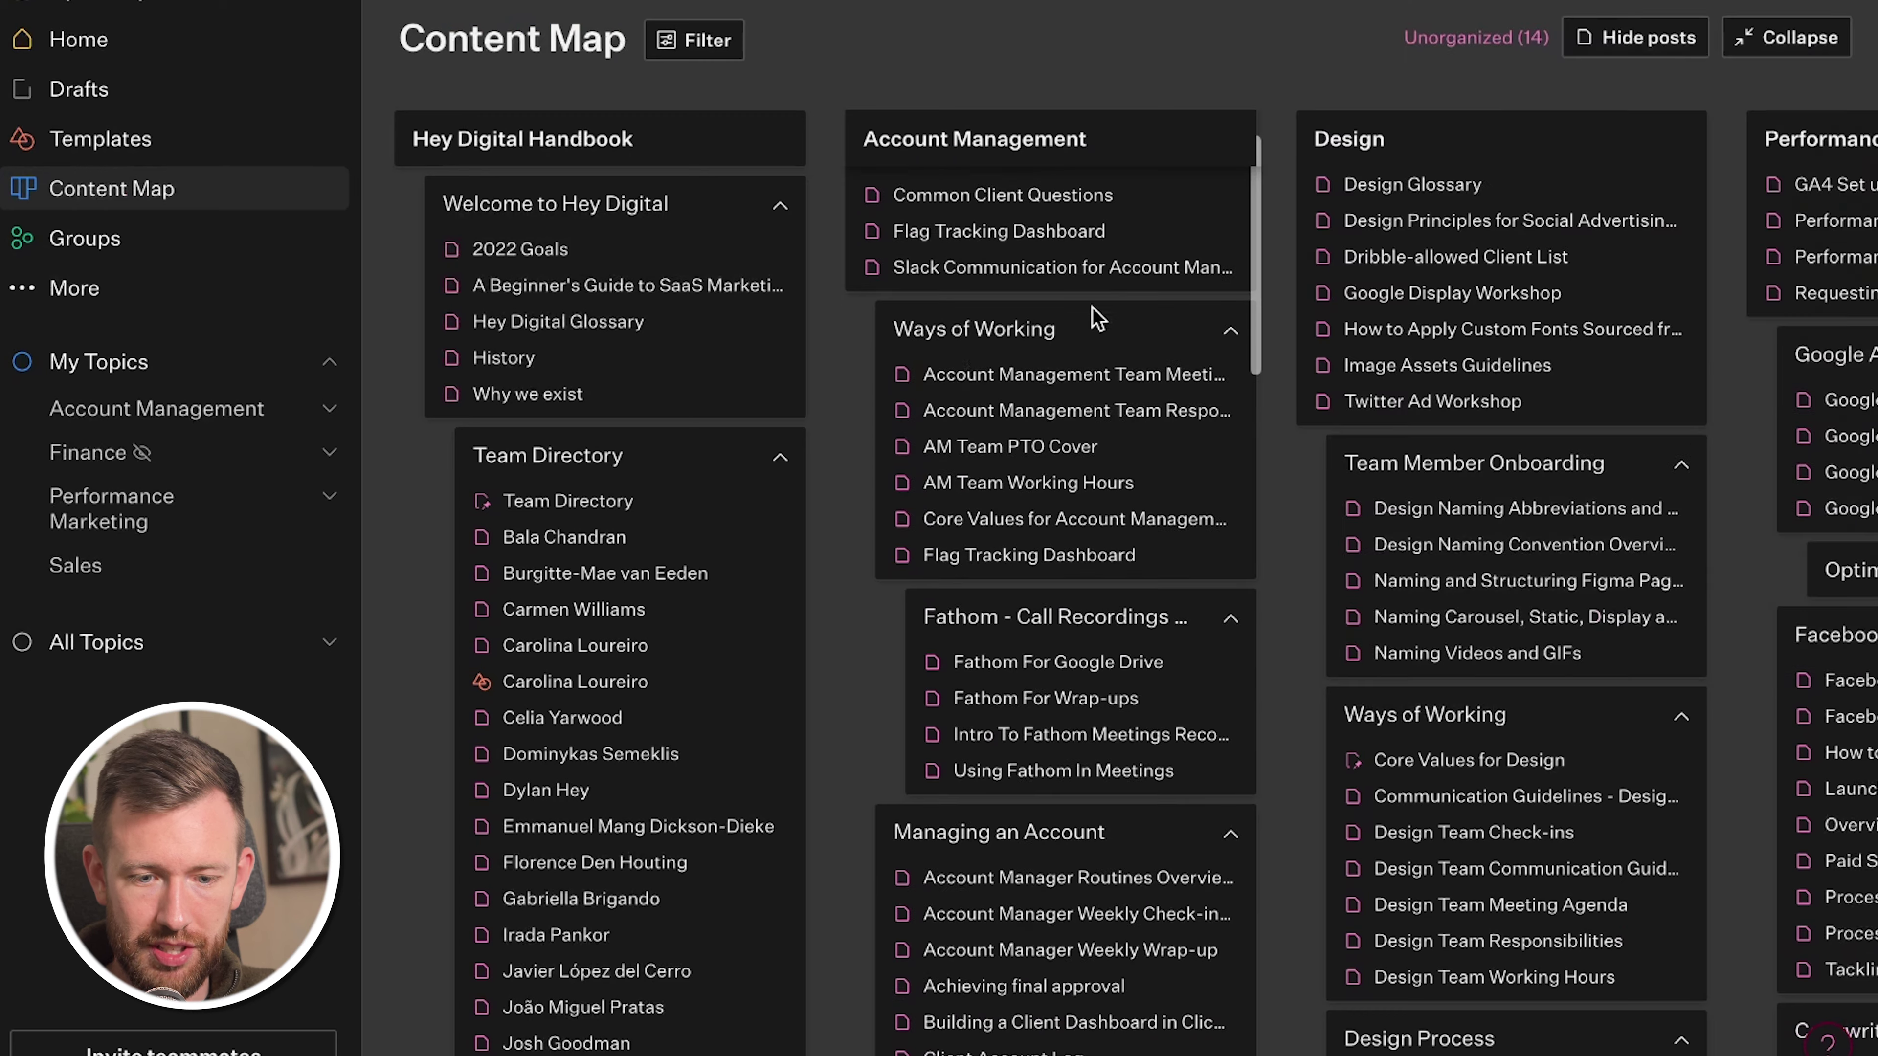
scroll(1435, 458, down, 1)
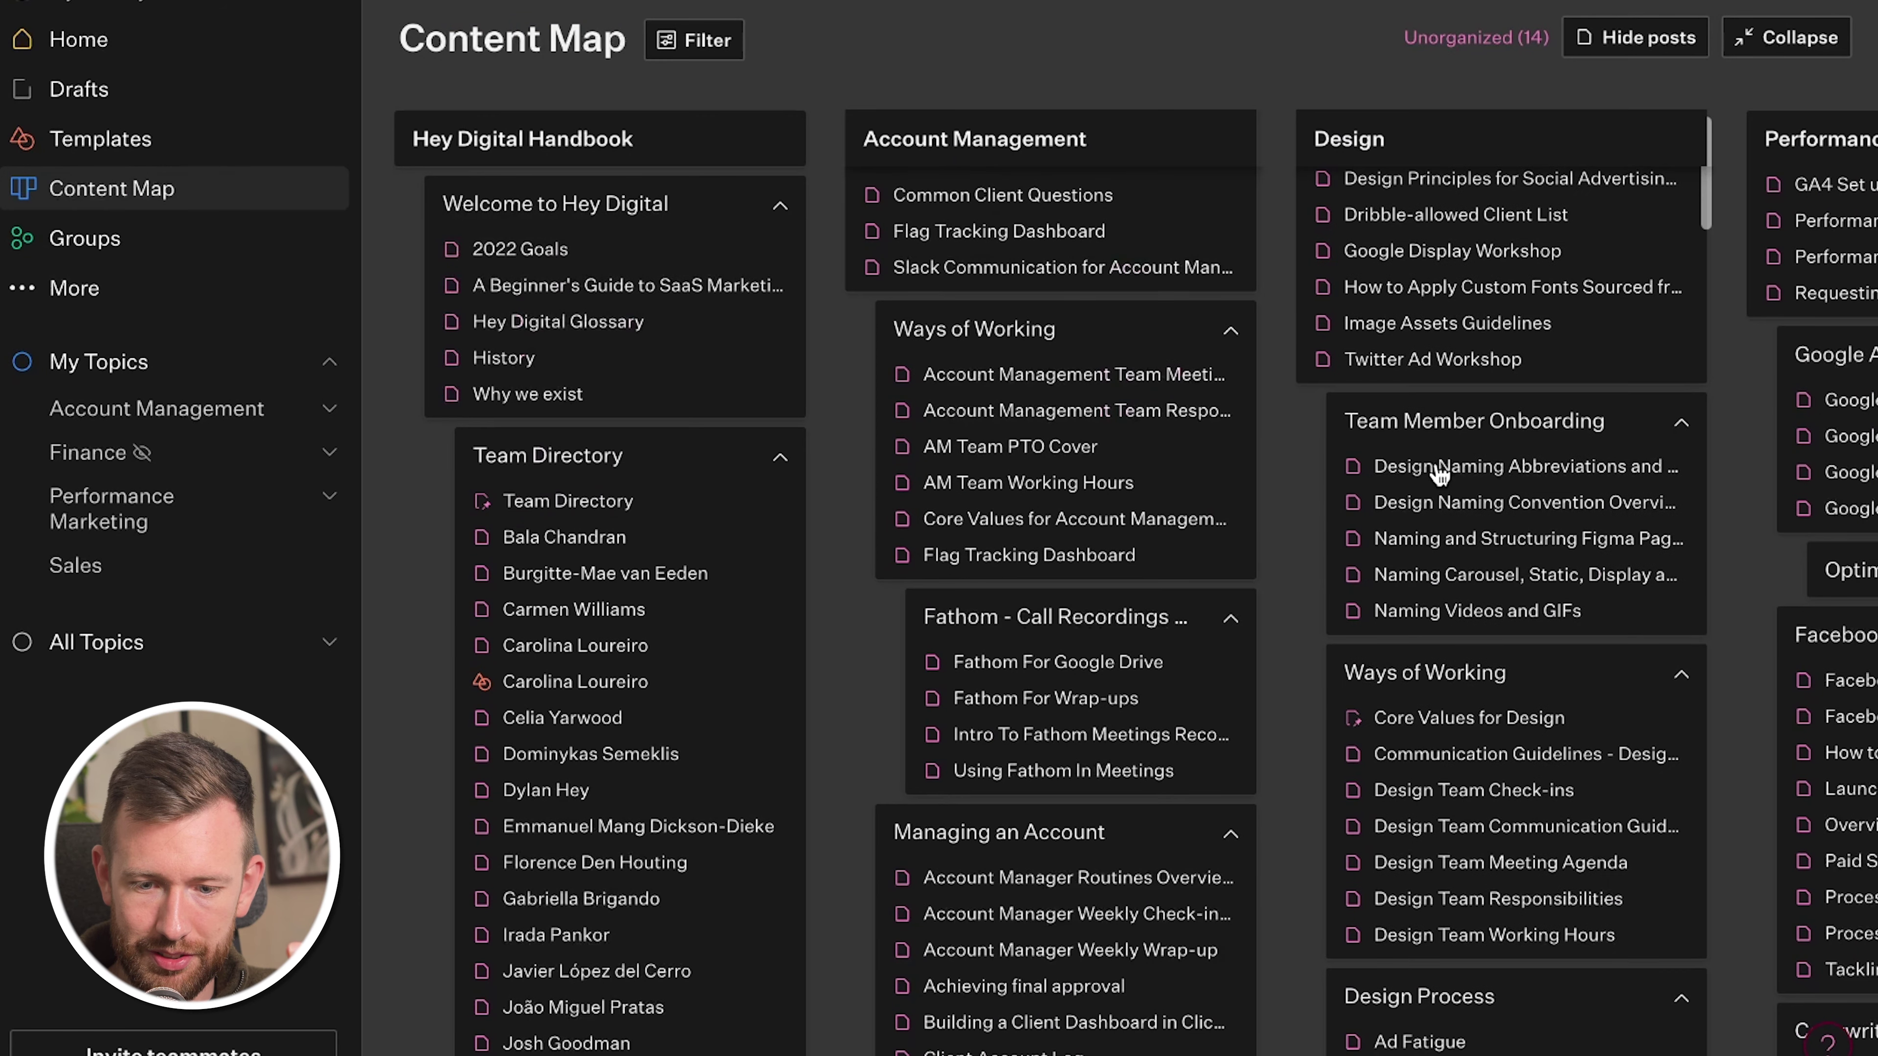
mouse_move(1455, 511)
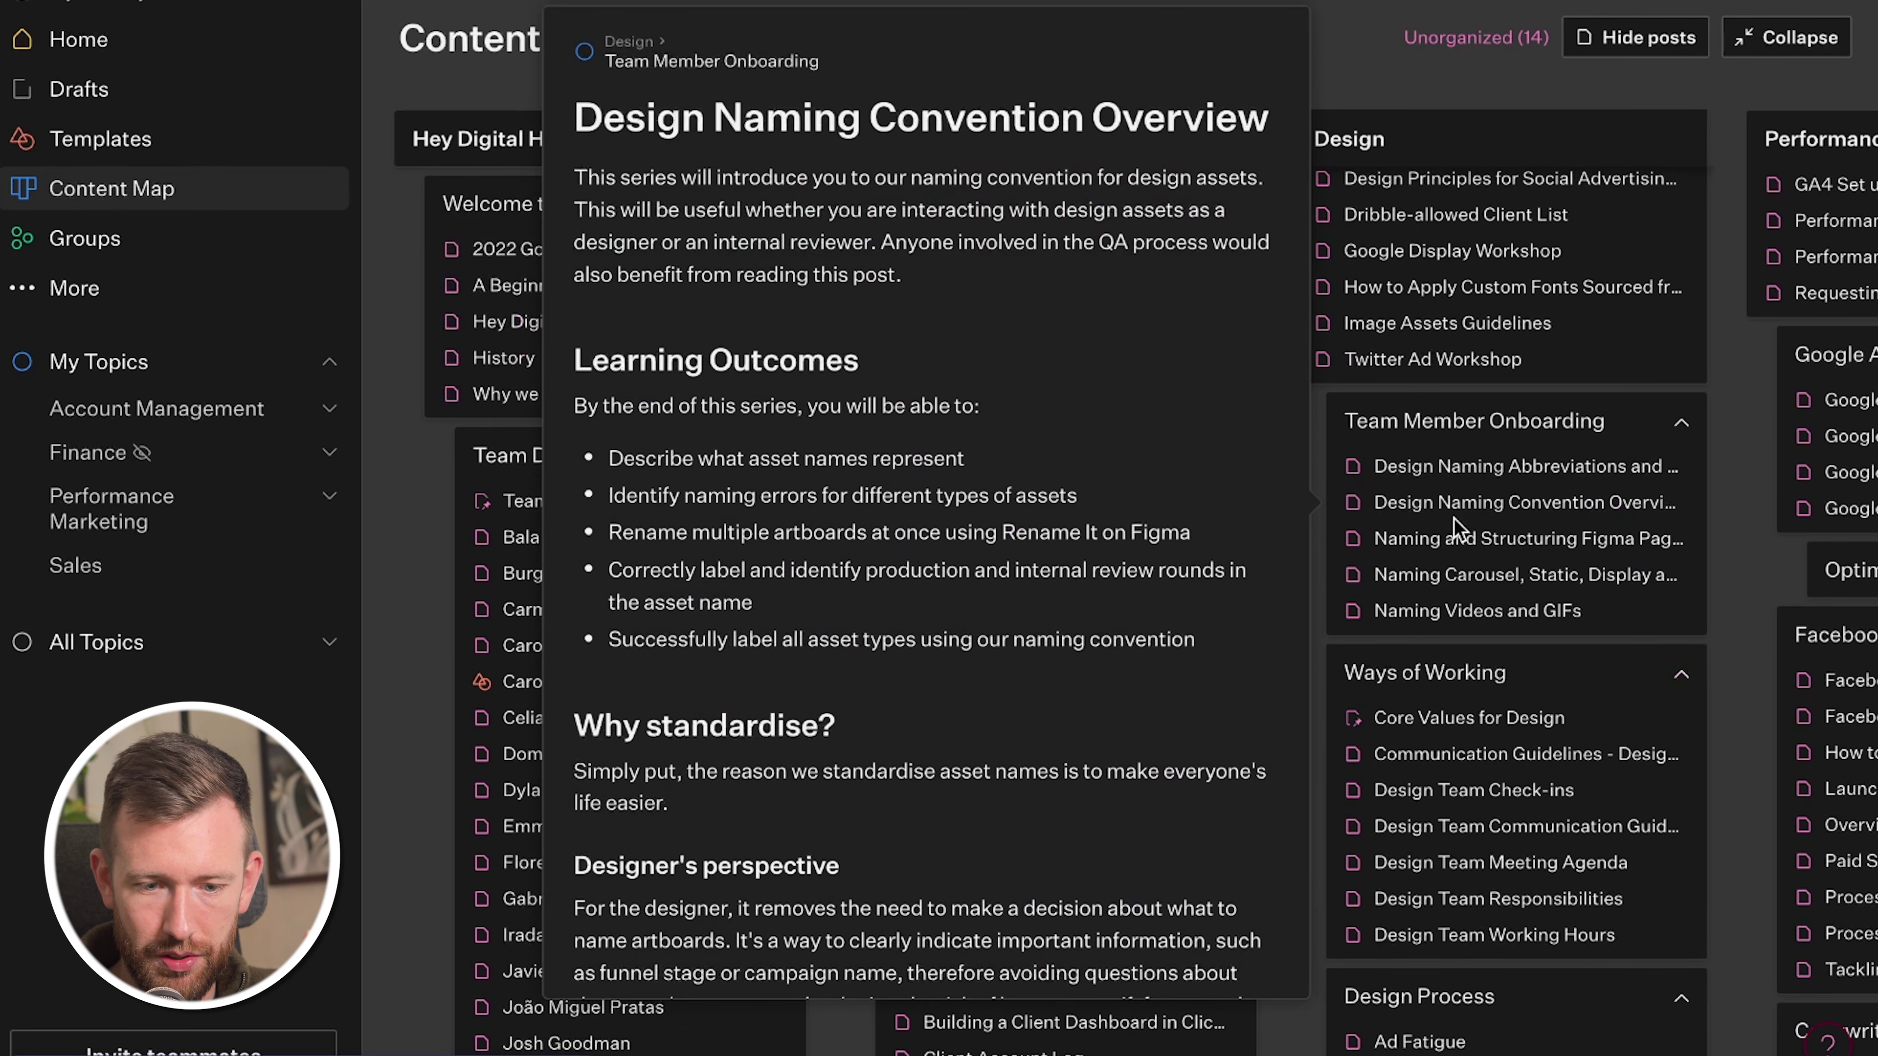
mouse_move(1466, 585)
mouse_move(1442, 725)
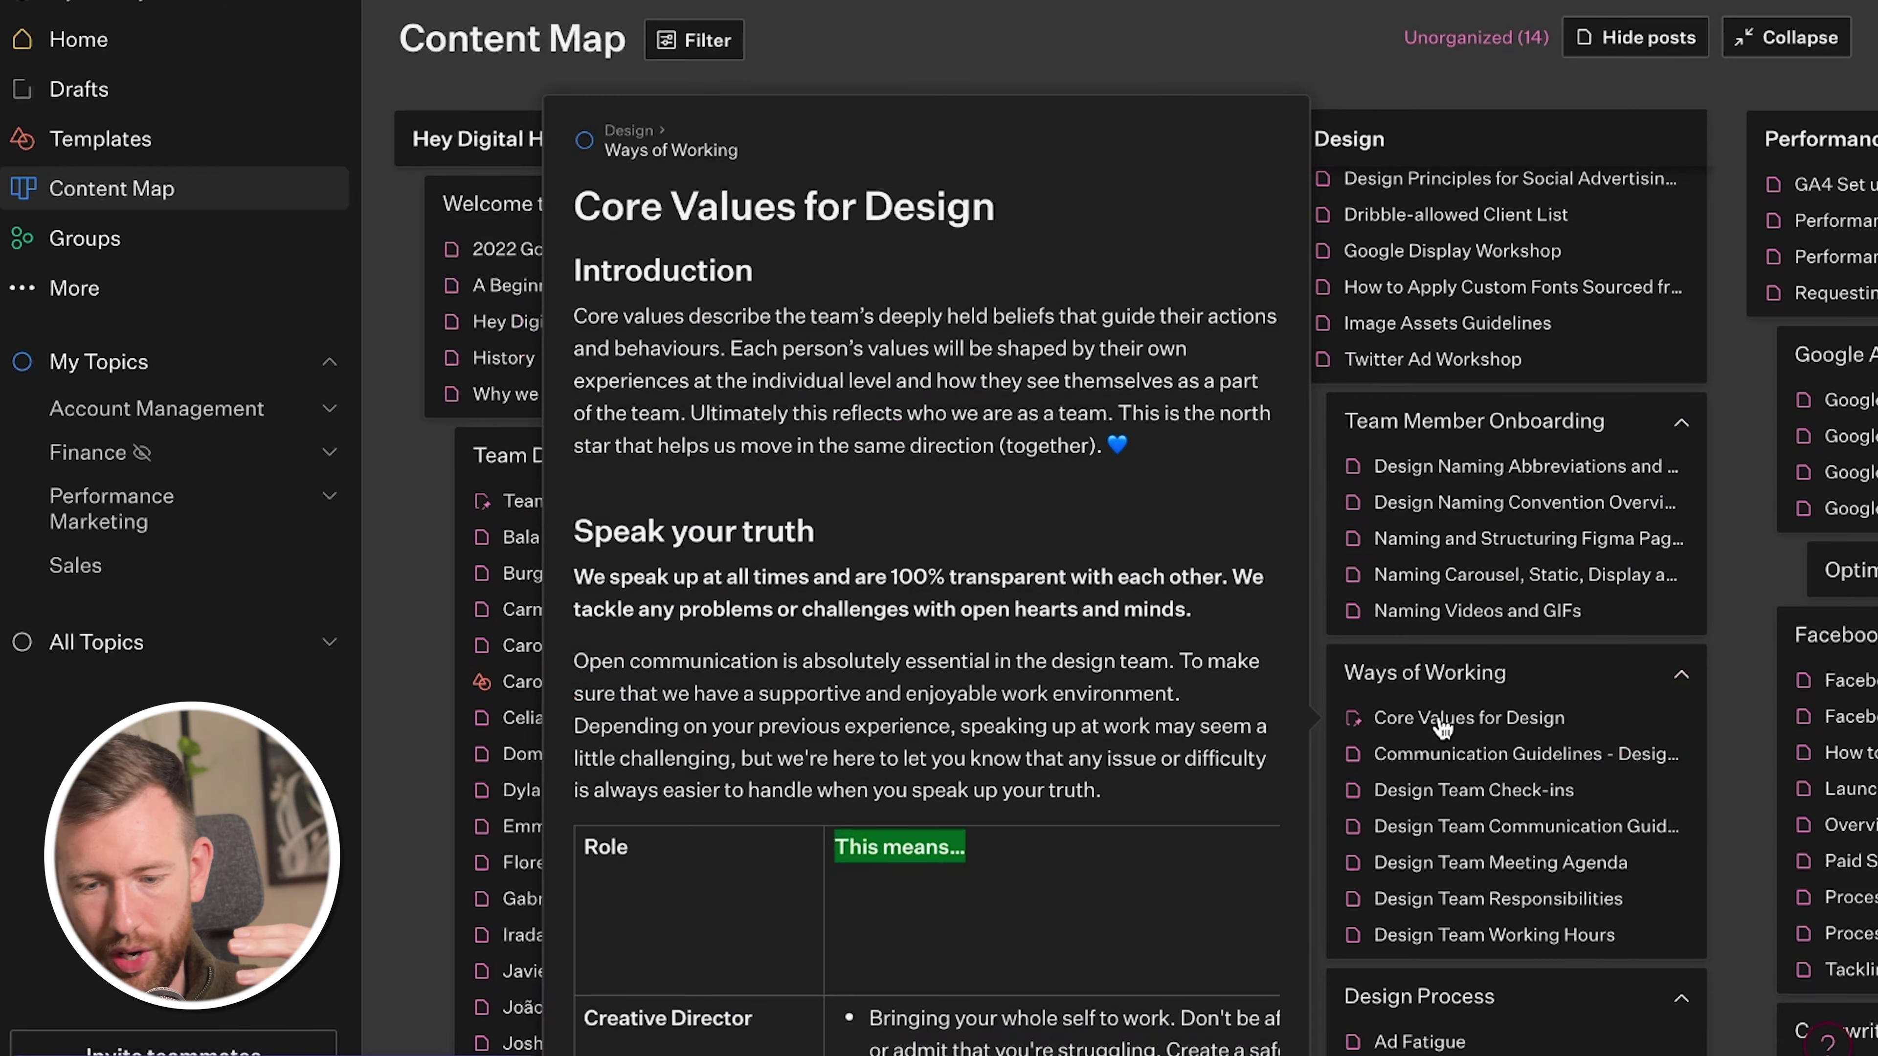
mouse_move(1445, 840)
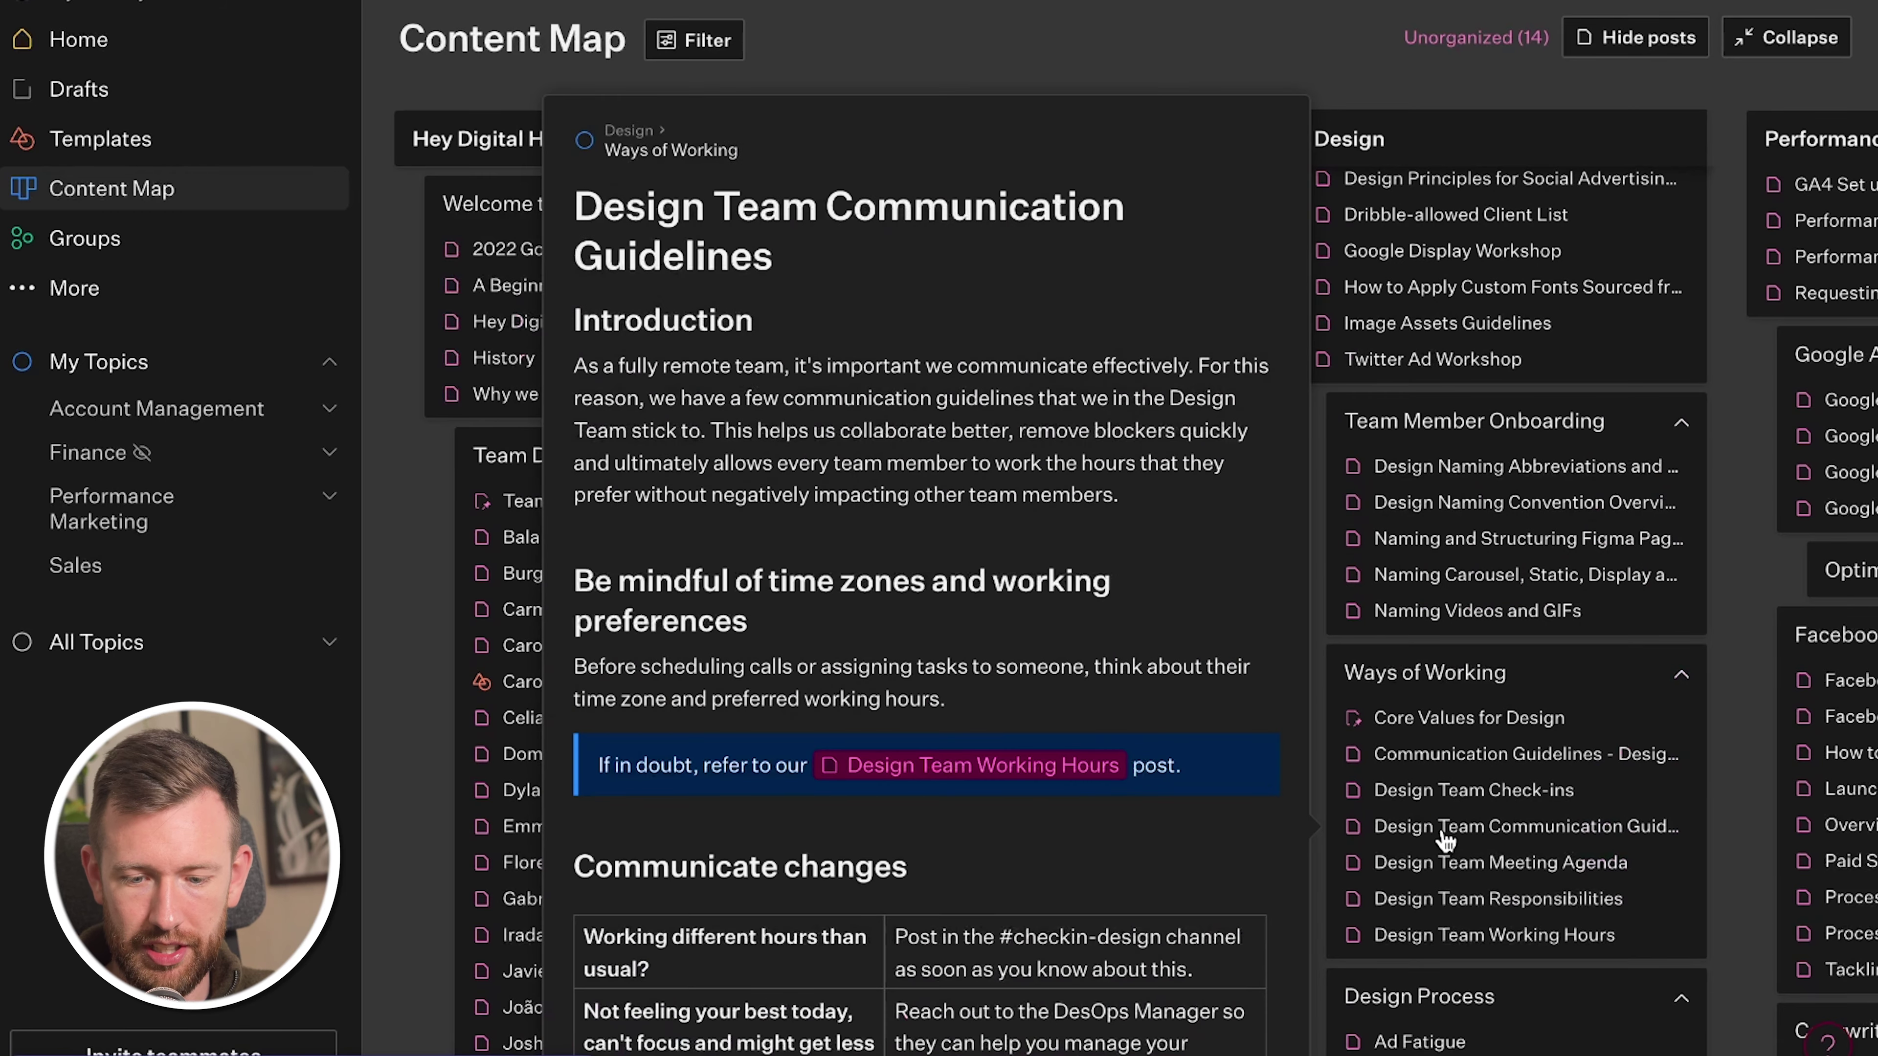